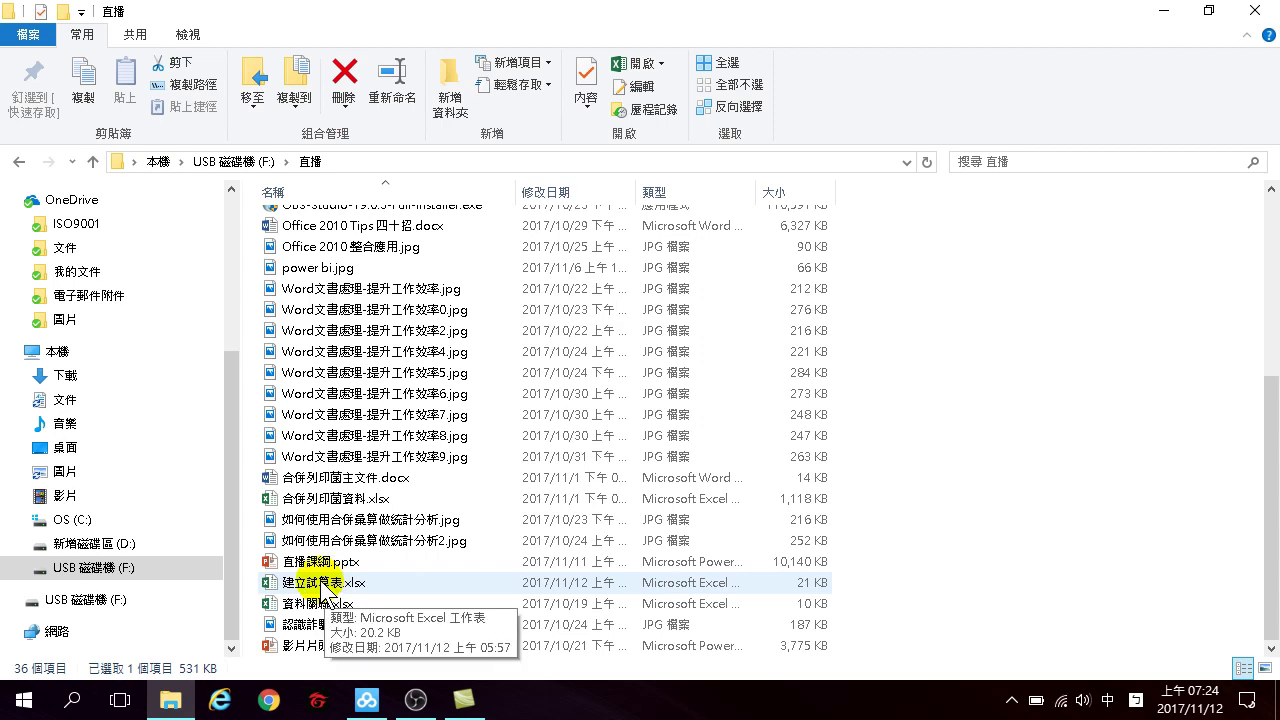
Open the 建立試算表.xlsx workbook from File Explorer in Excel
double_click(320, 583)
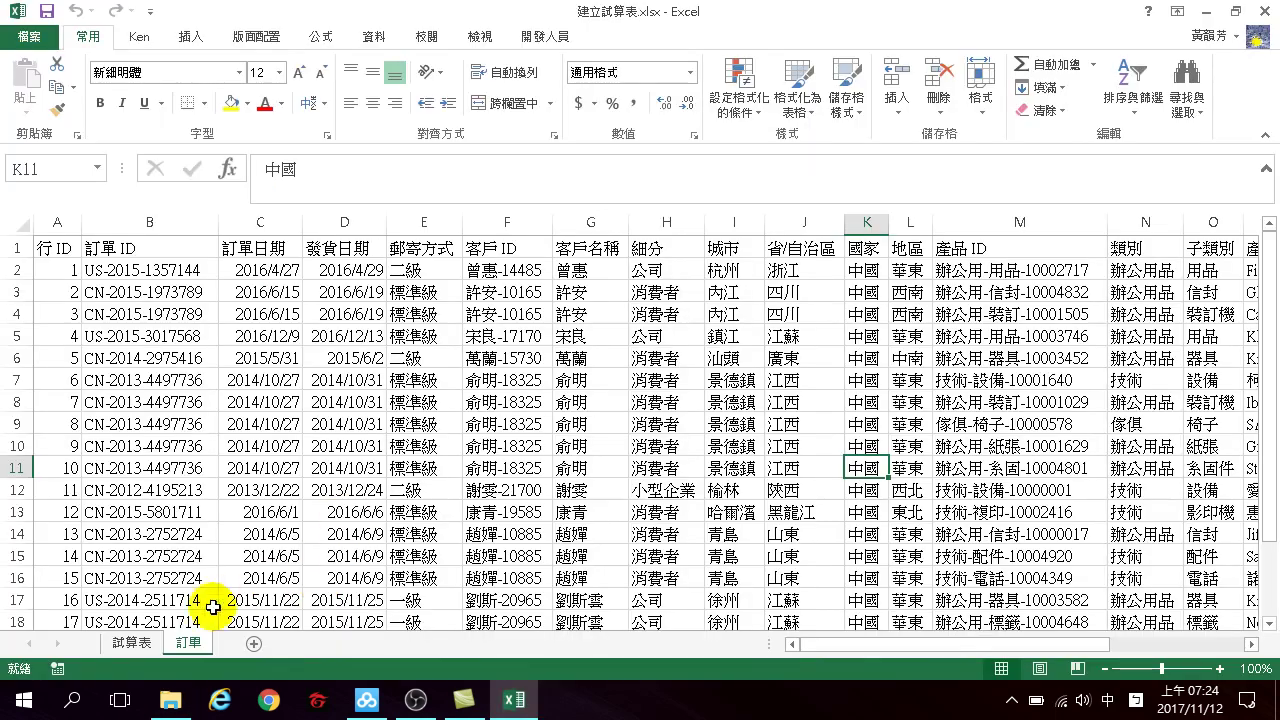
click(134, 642)
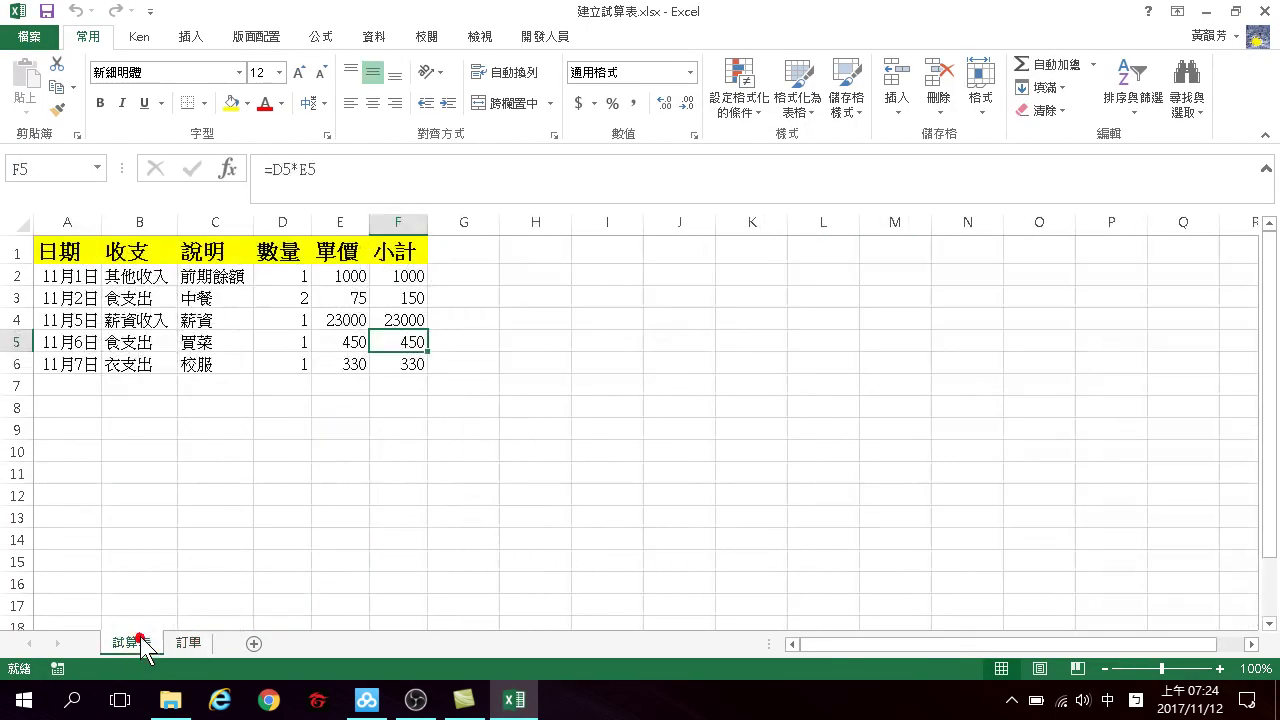
click(340, 338)
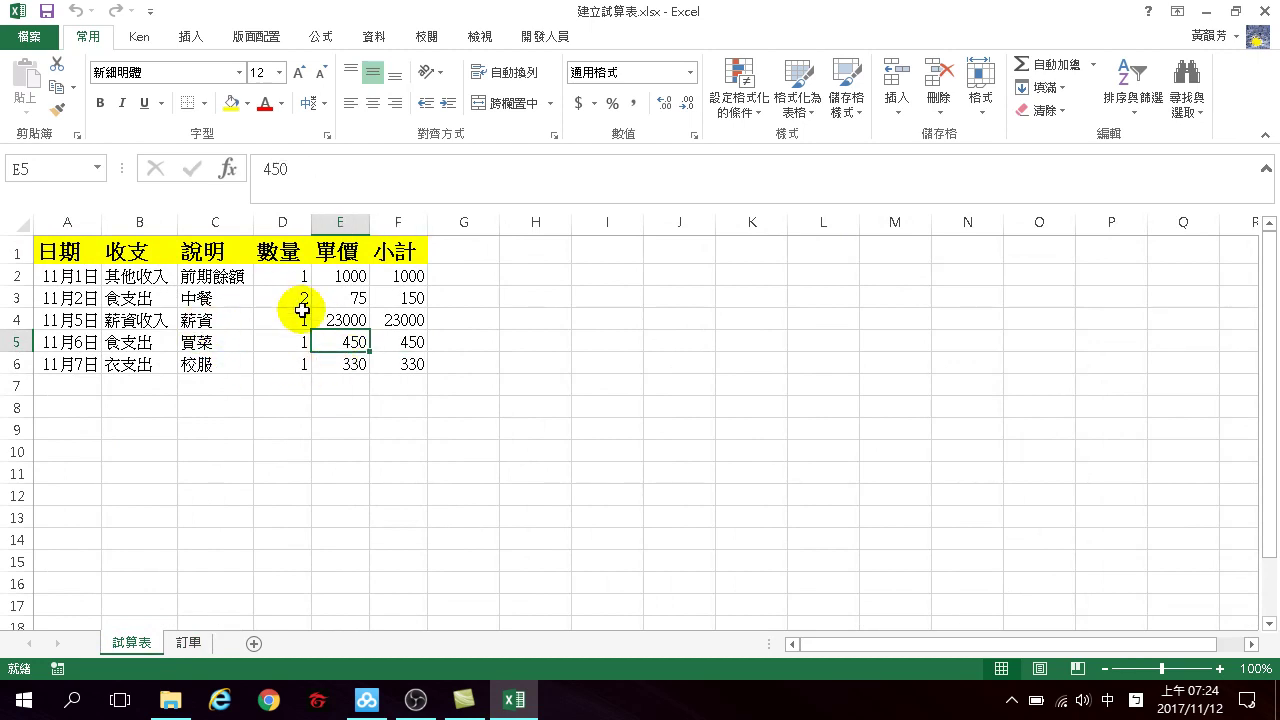
click(190, 645)
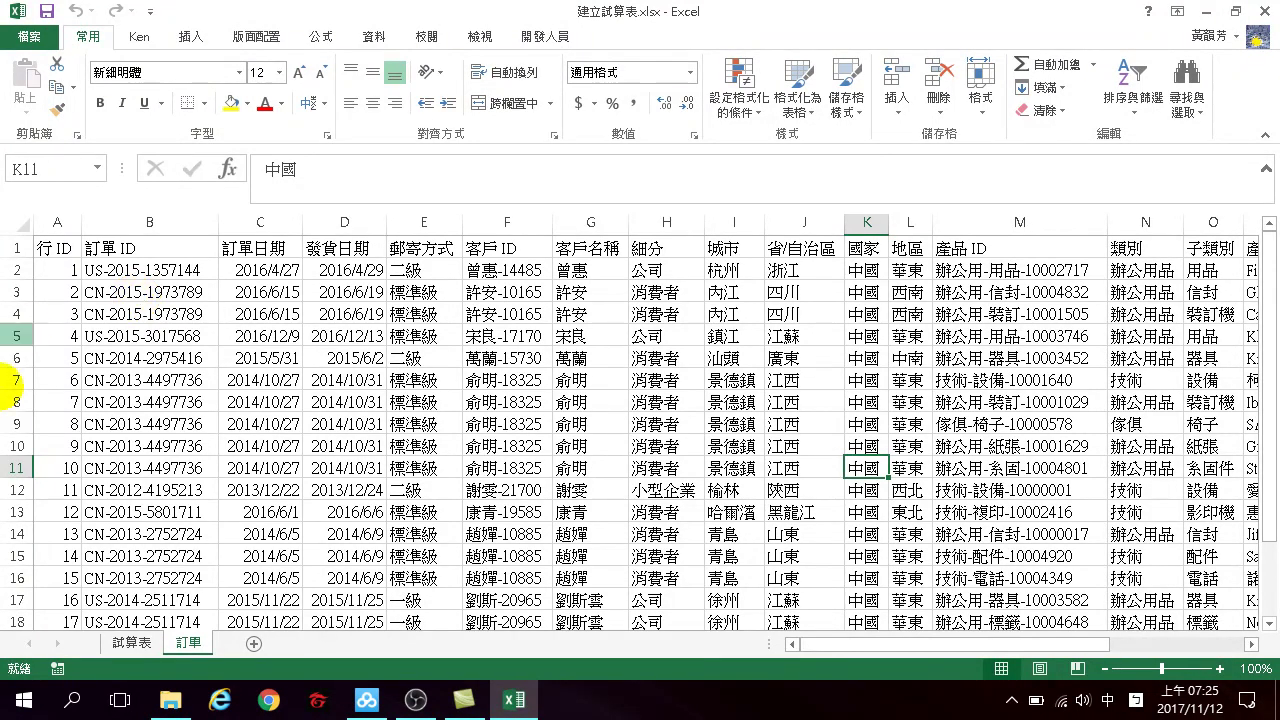
click(250, 377)
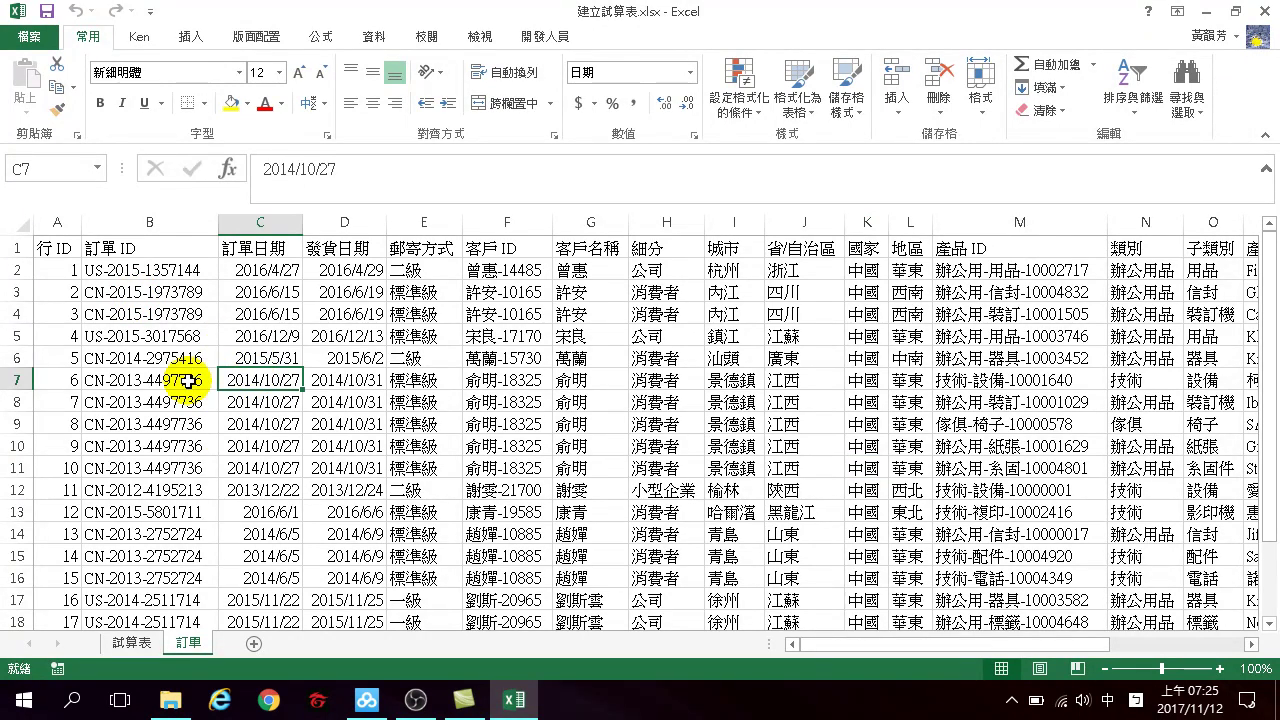
click(60, 249)
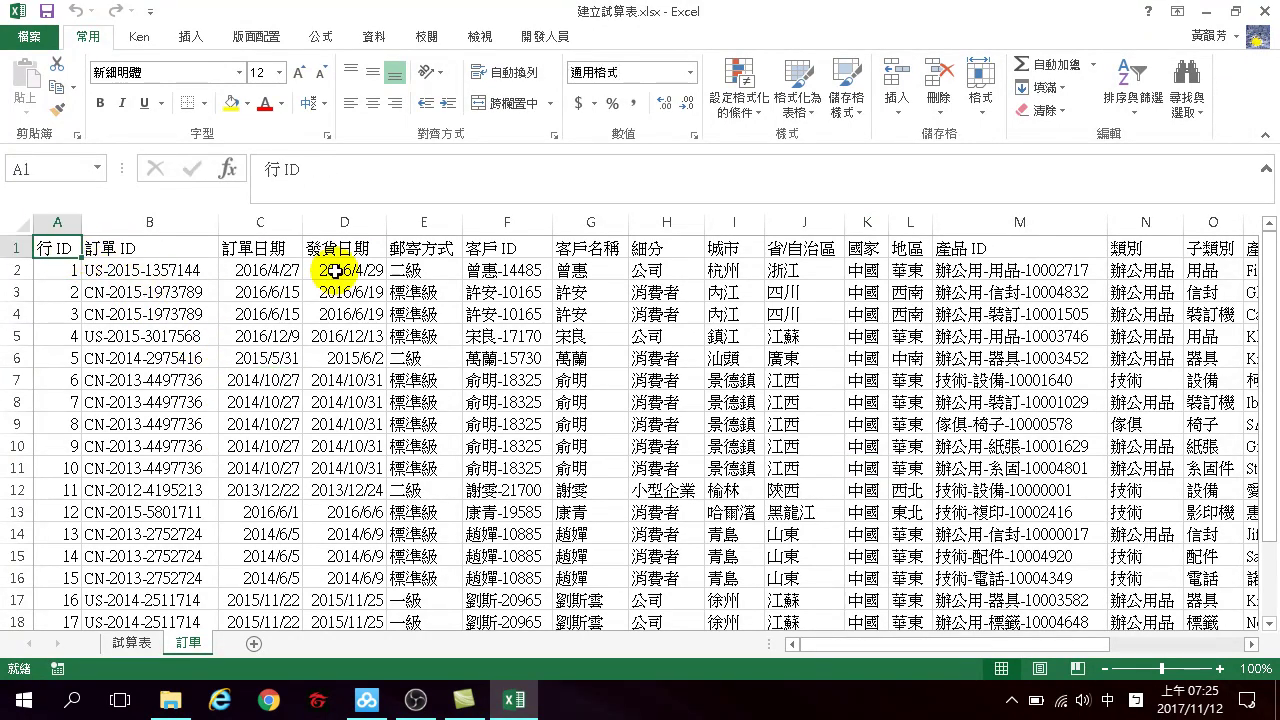
drag(64, 248, 501, 250)
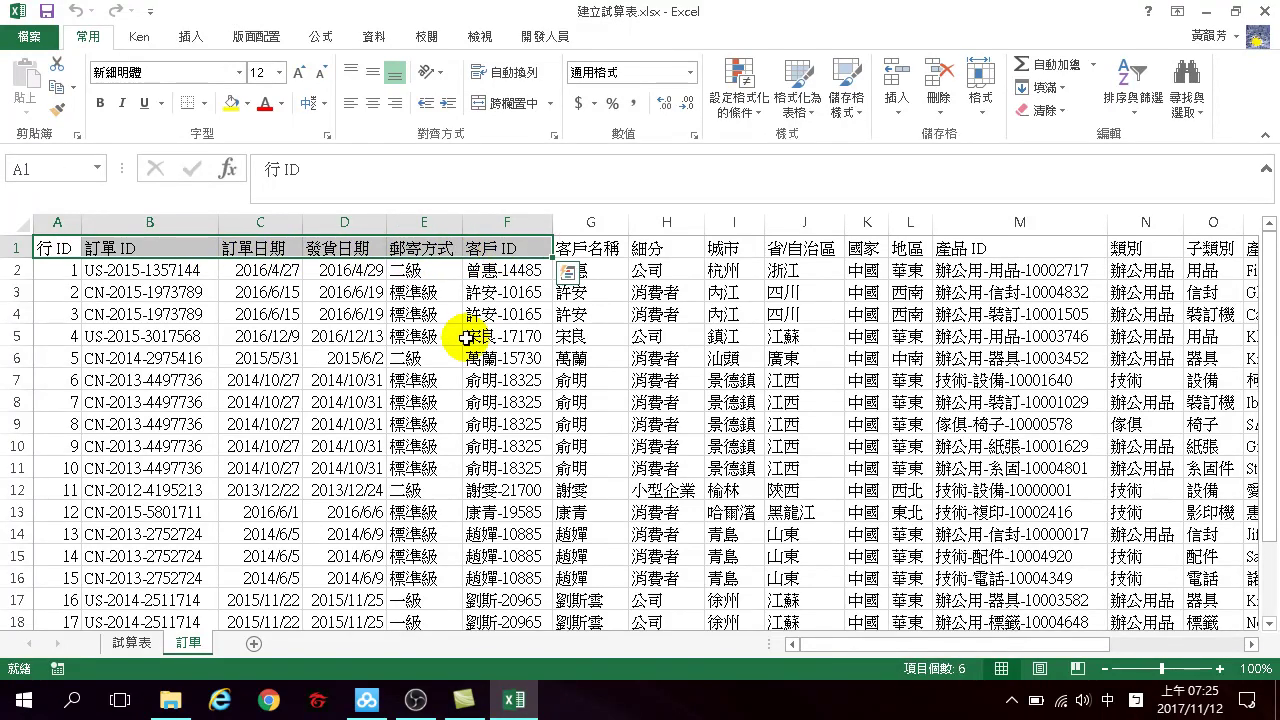
mouse_move(55, 248)
mouse_down()
mouse_move(837, 229)
mouse_move(1238, 240)
mouse_up()
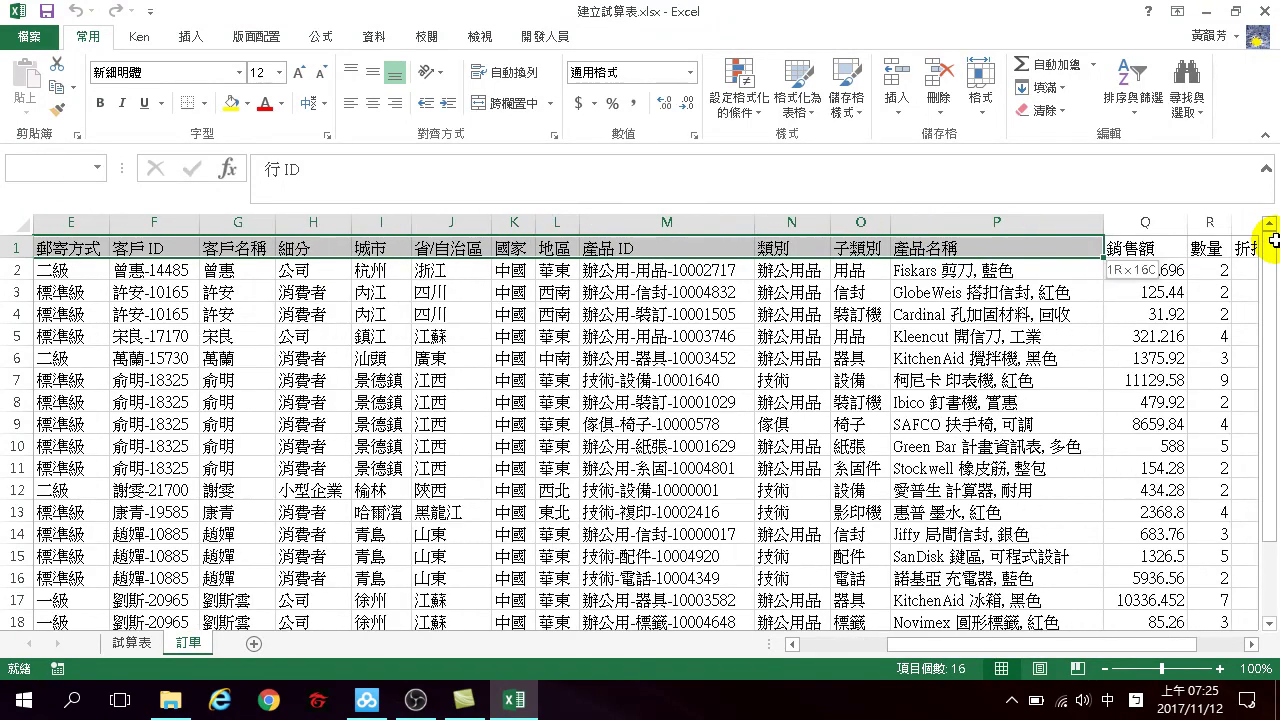
drag(1238, 240, 1080, 250)
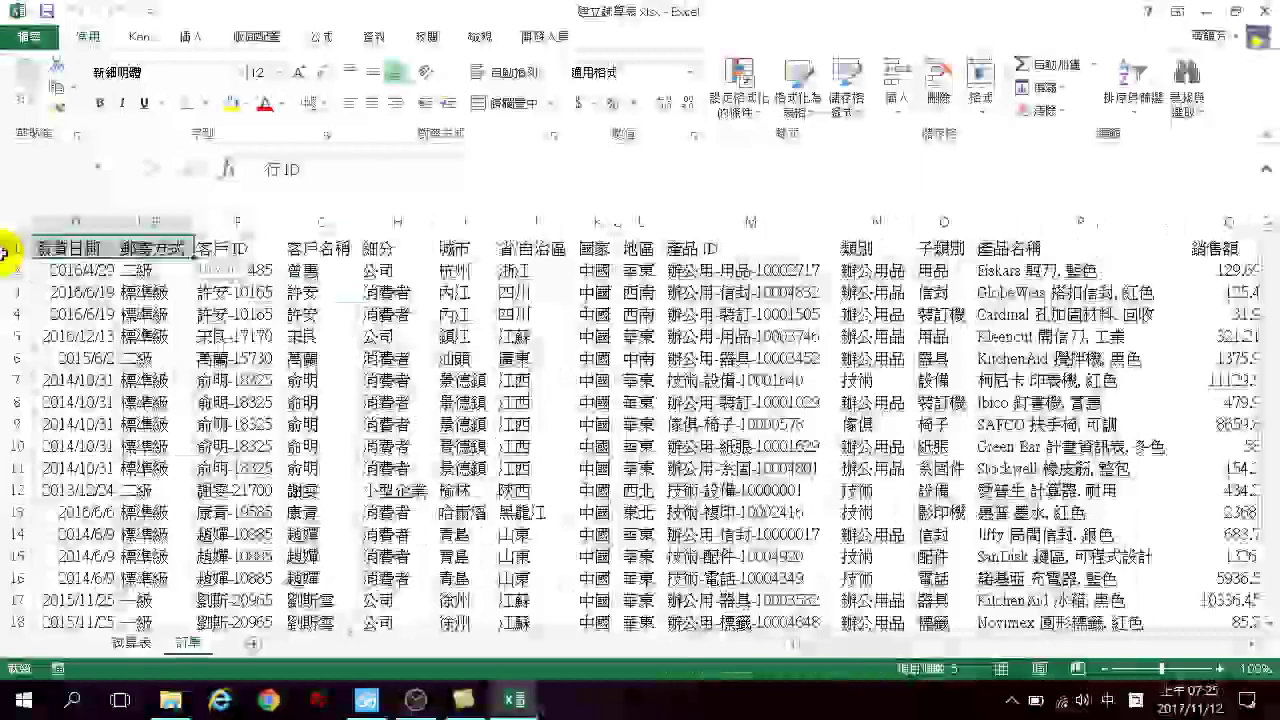
mouse_move(88, 259)
mouse_down()
mouse_move(20, 248)
mouse_move(940, 462)
mouse_up()
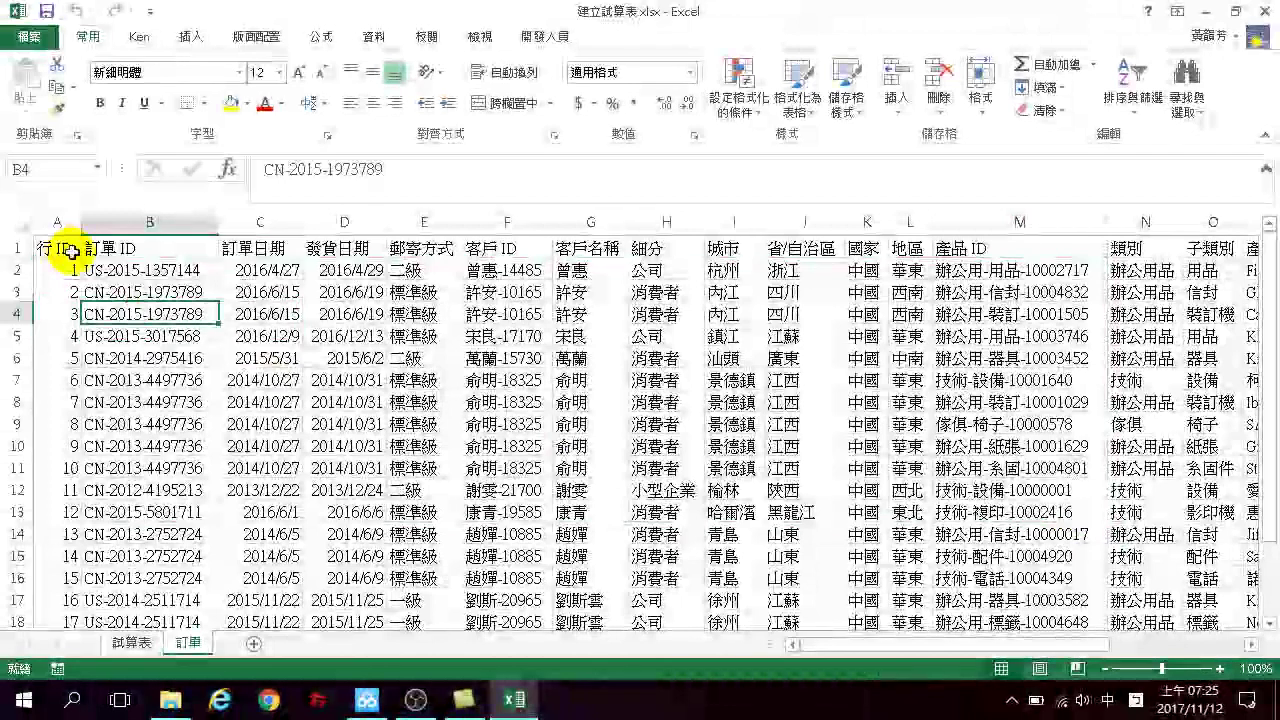
click(63, 249)
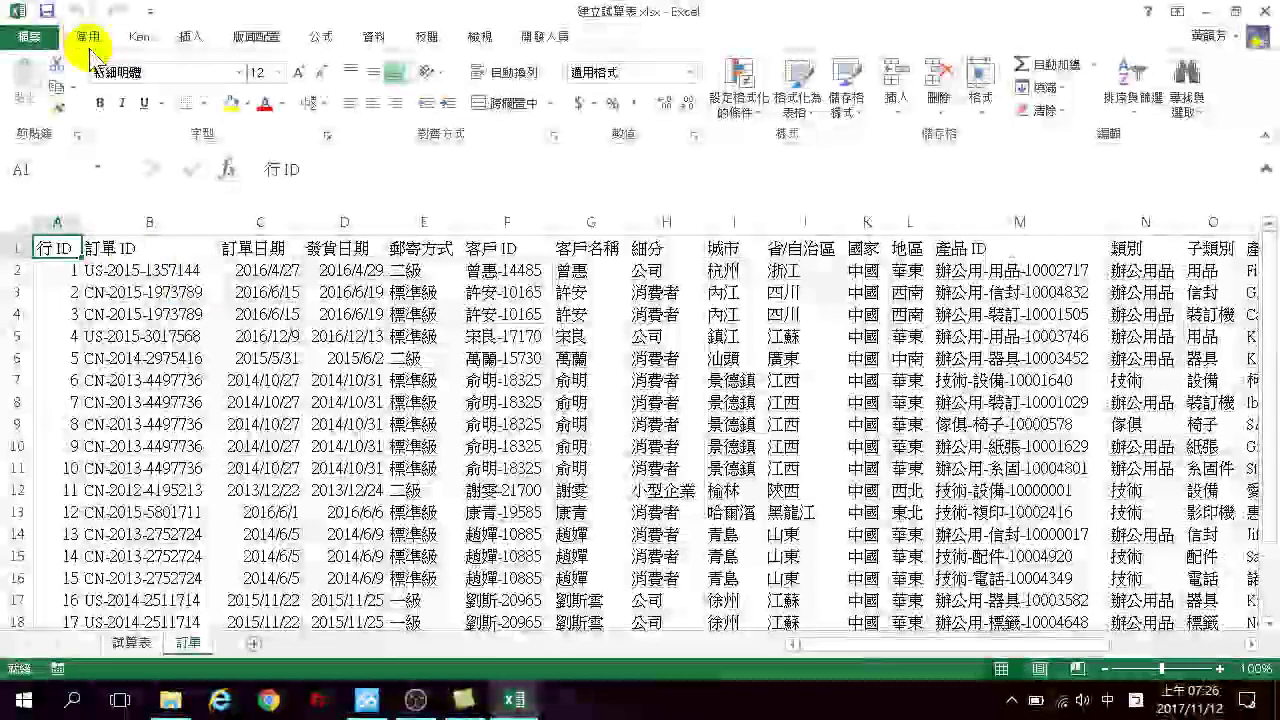
Open the Format as Table style gallery on the Home tab
click(88, 38)
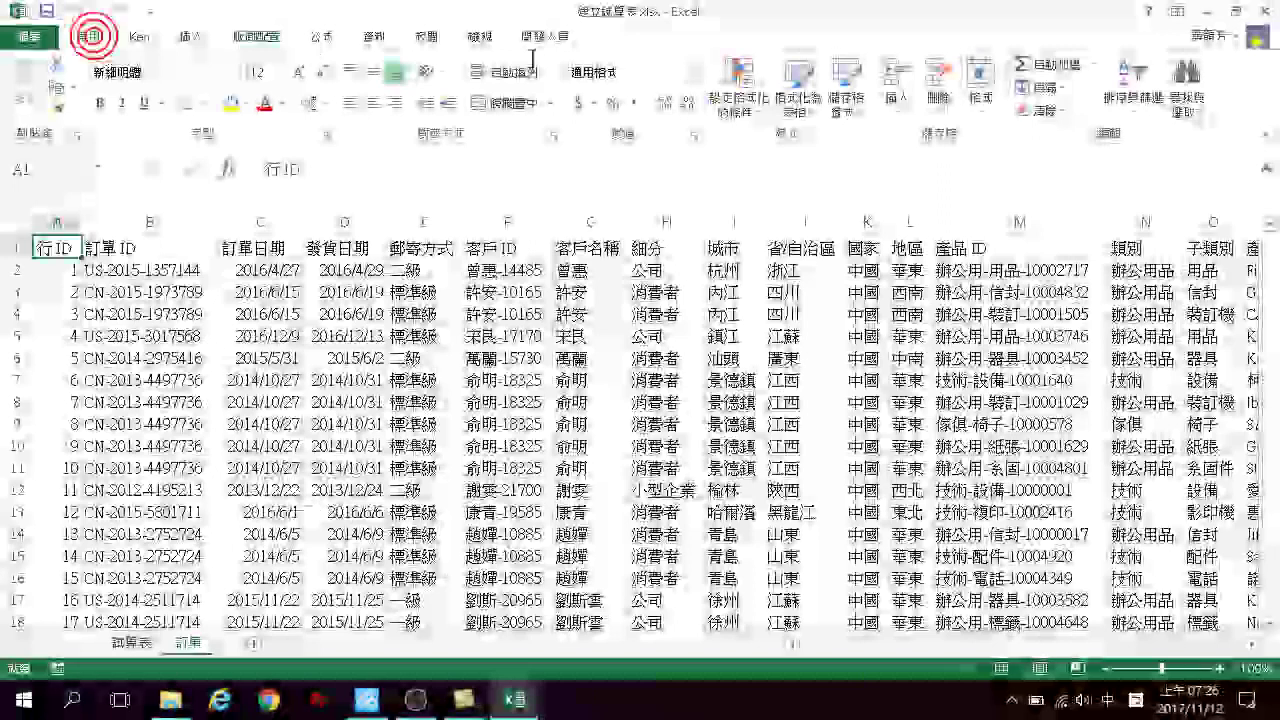
click(795, 82)
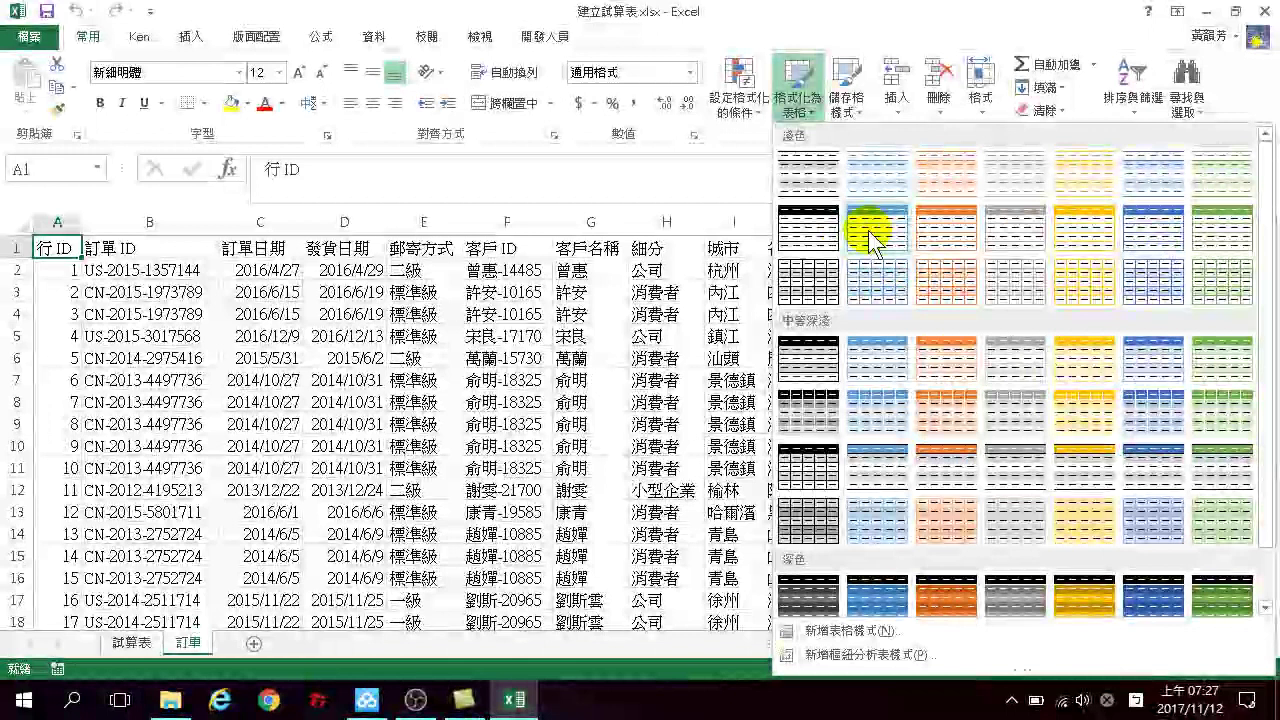
Format range A1:T21 as a banded table with headers, creating 表格1
click(870, 238)
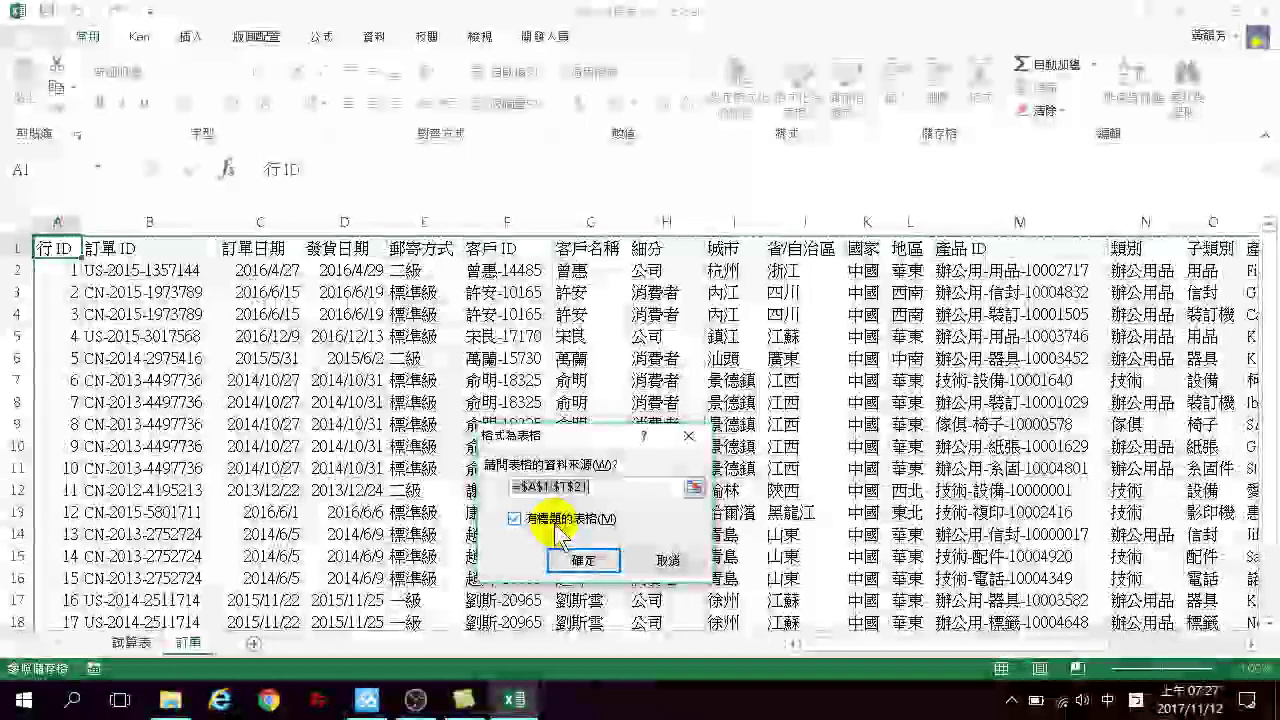
click(512, 521)
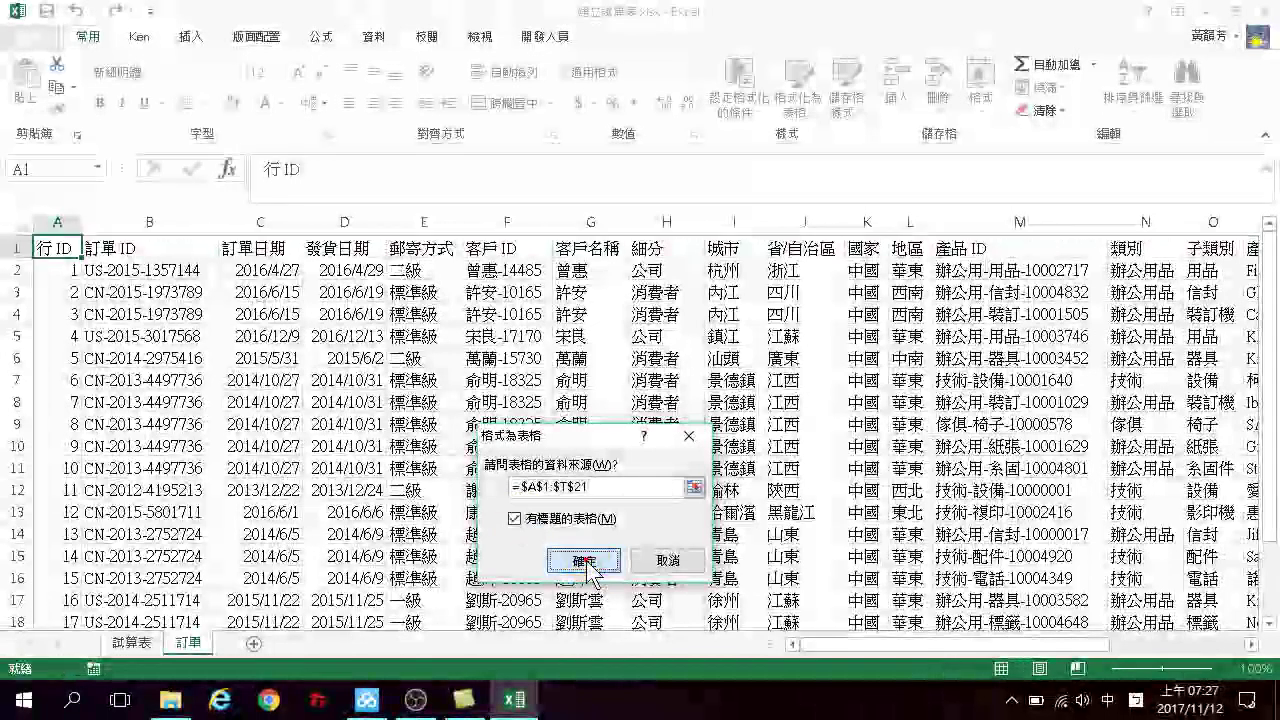
click(580, 558)
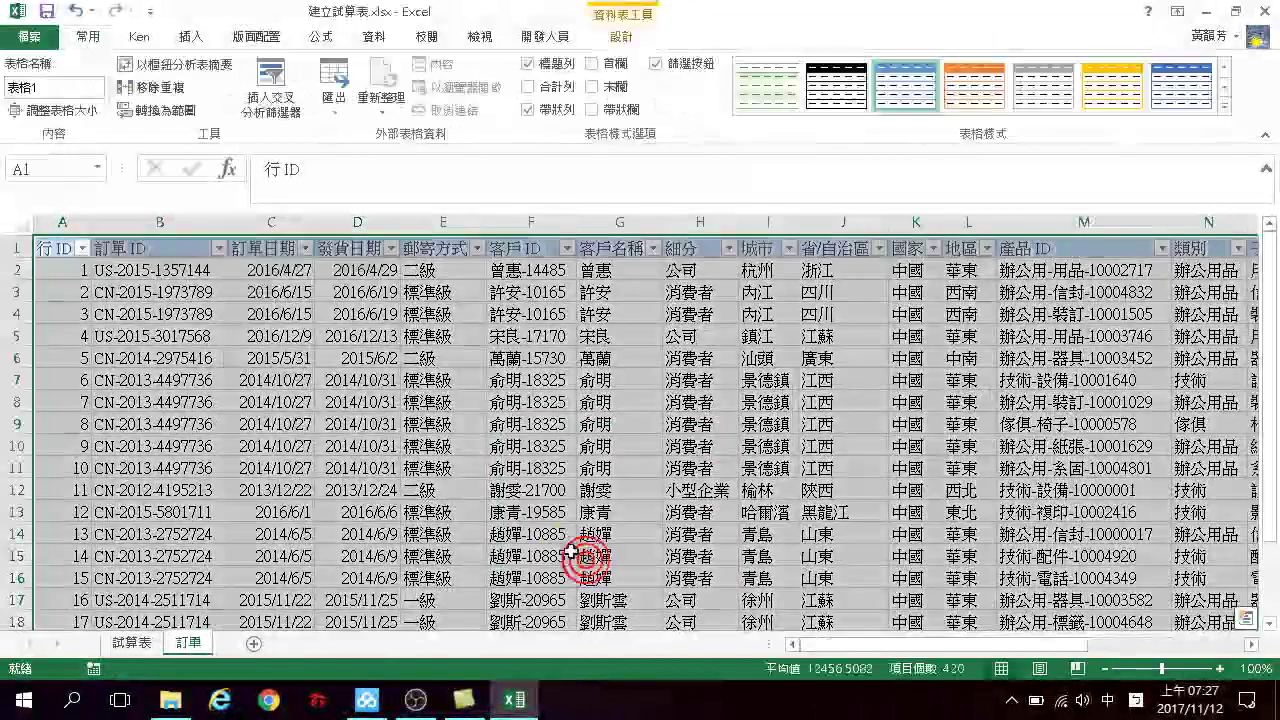
click(303, 353)
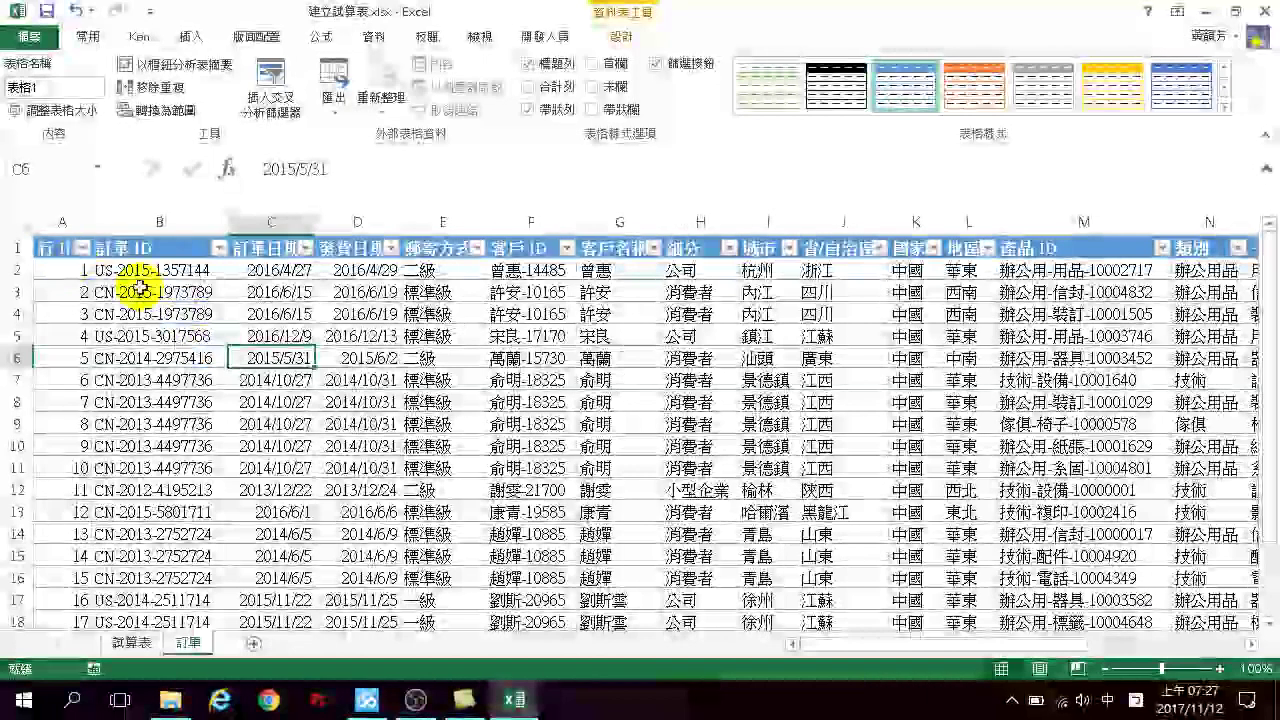
click(14, 246)
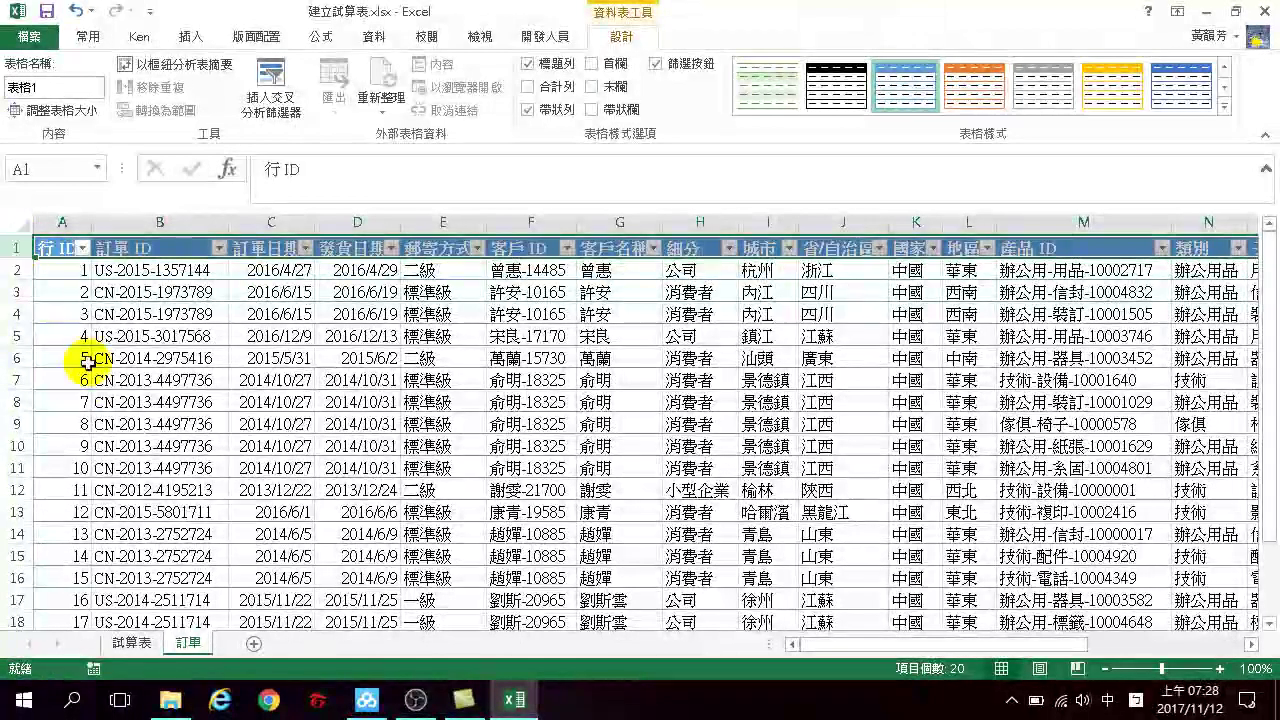
drag(22, 270, 57, 557)
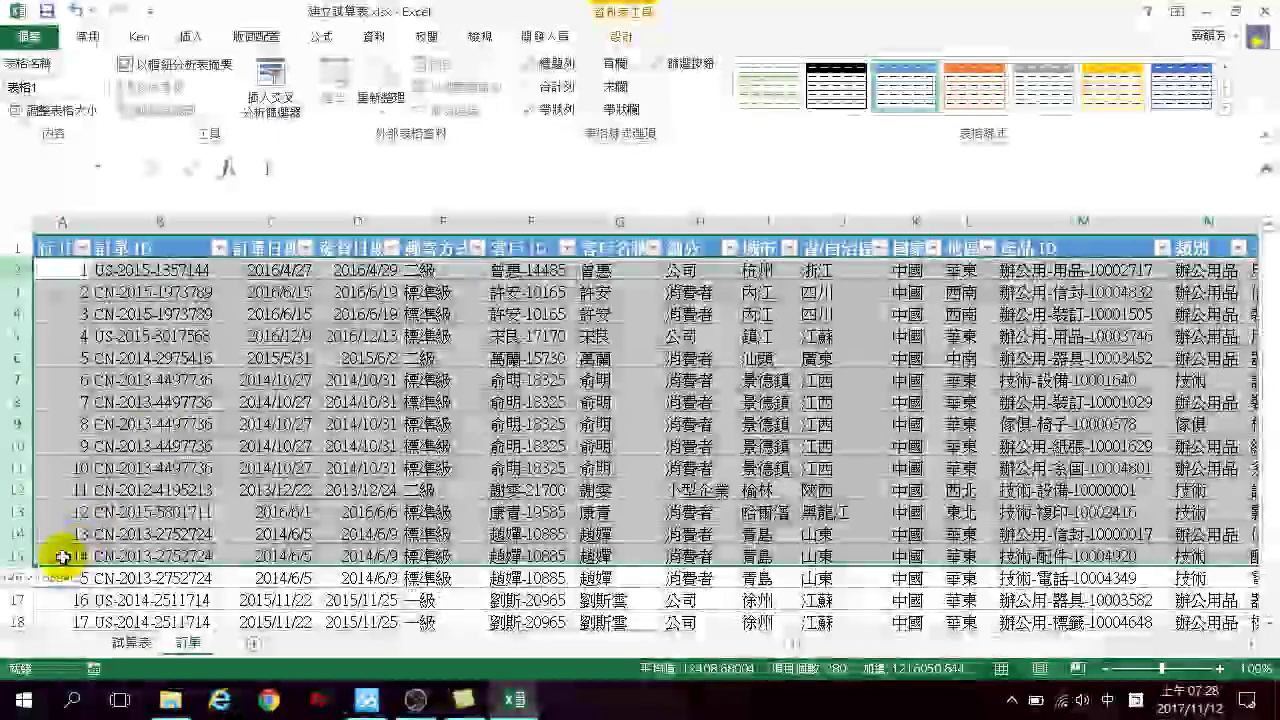
click(155, 424)
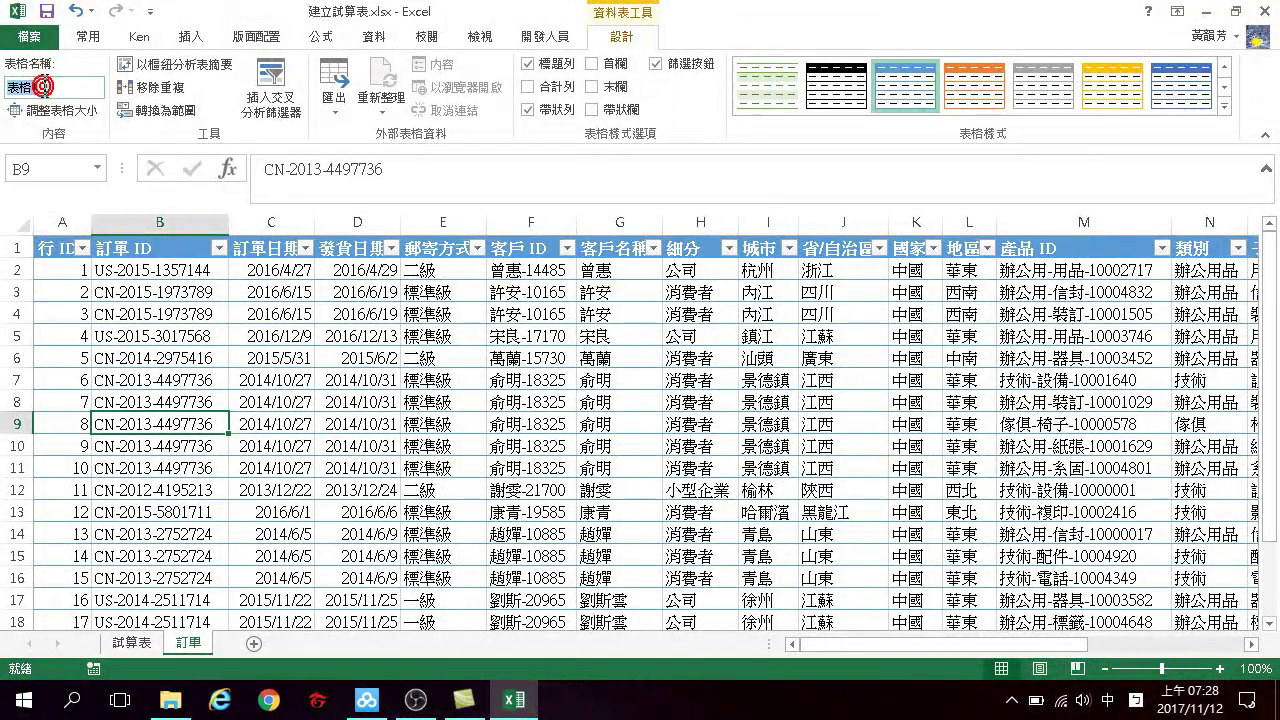
Change the Table Name from 表格1 to 訂單
click(55, 87)
text(ㄗ)
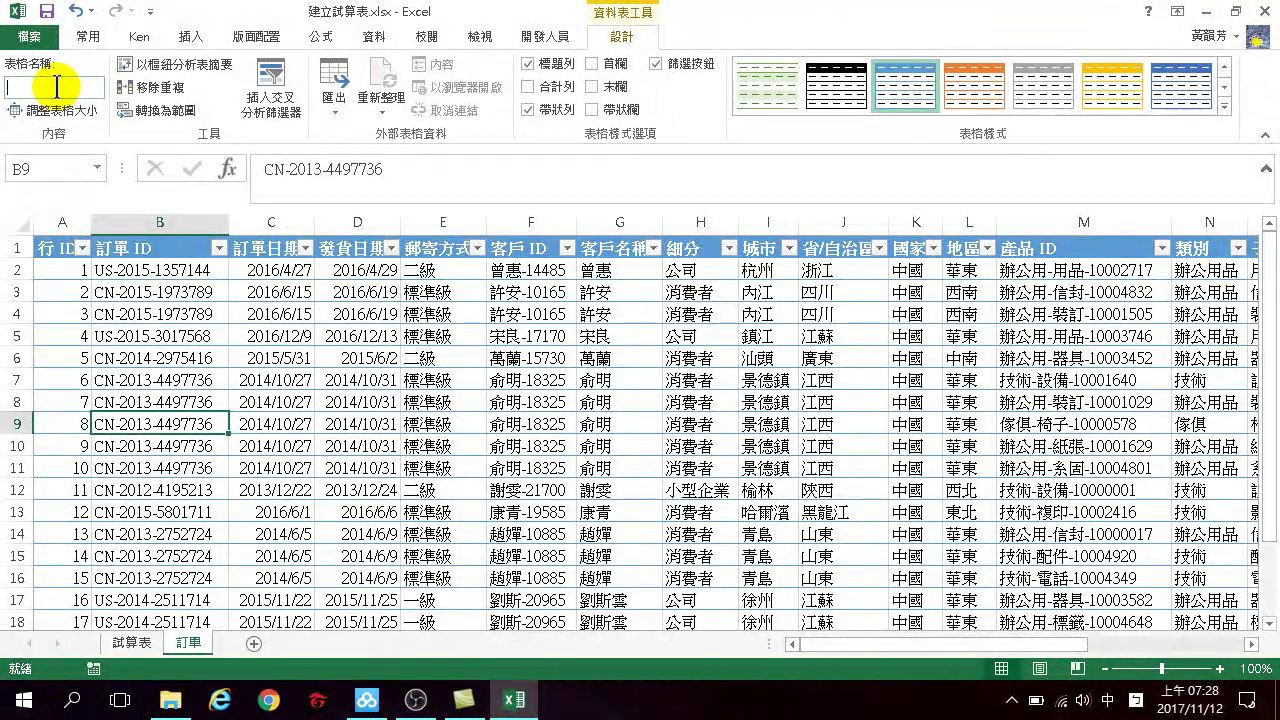
key(BackSpace)
key(BackSpace)
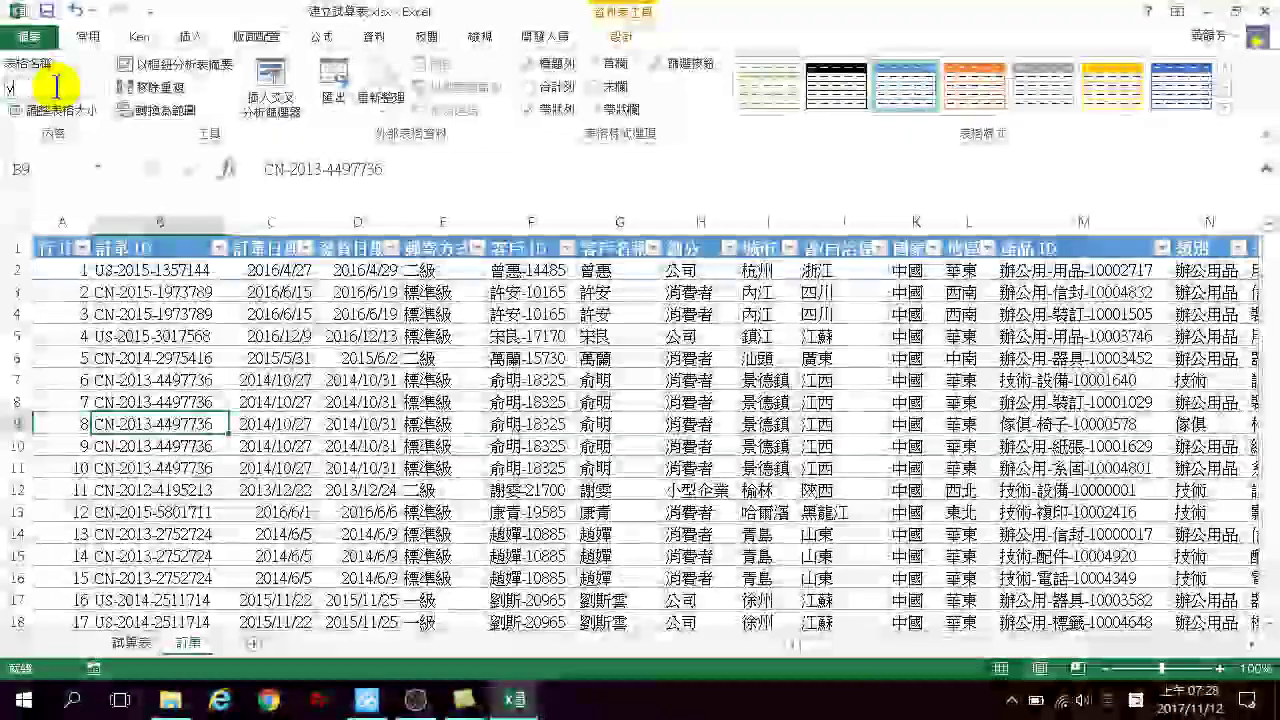
key(shift)
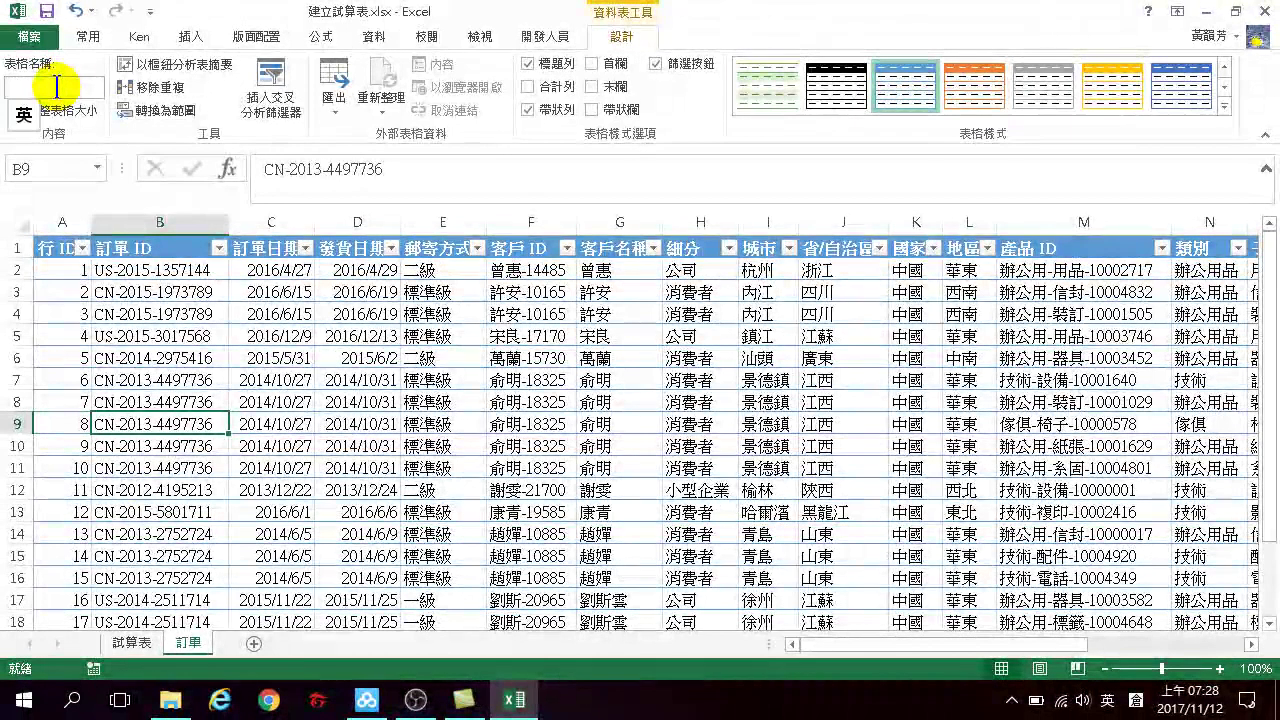
key(shift)
text(訂單)
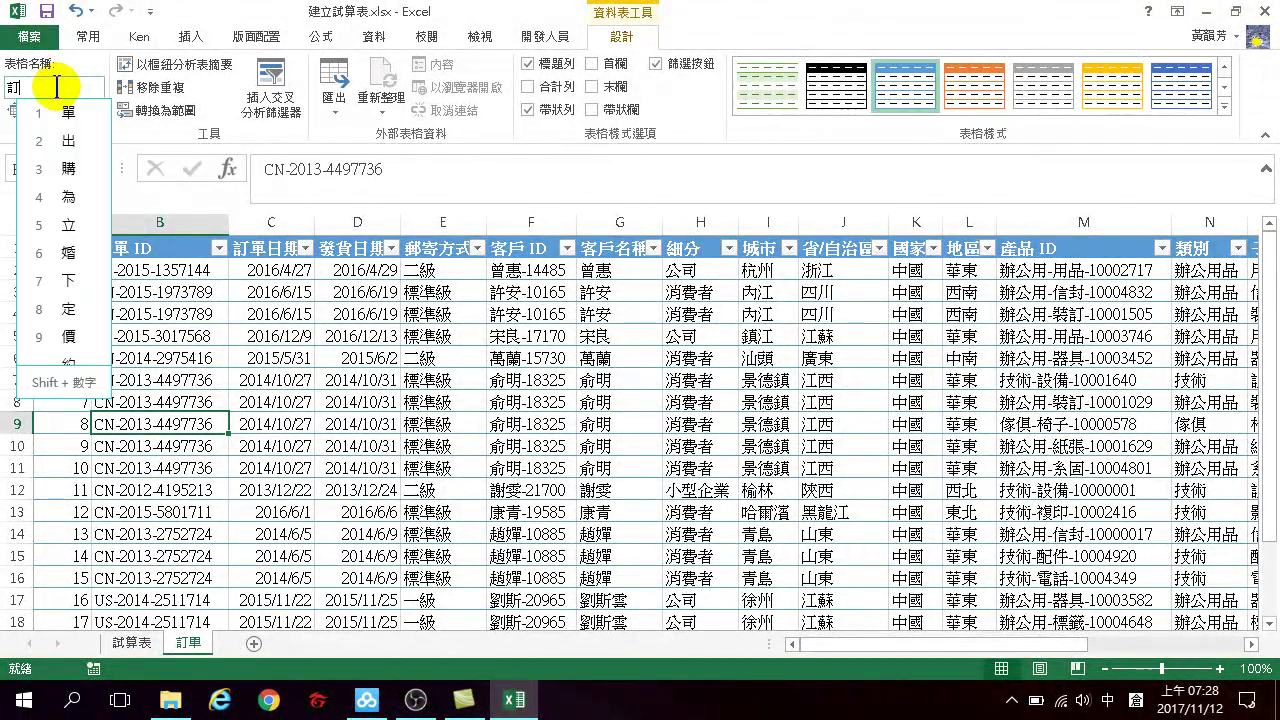
key(Return)
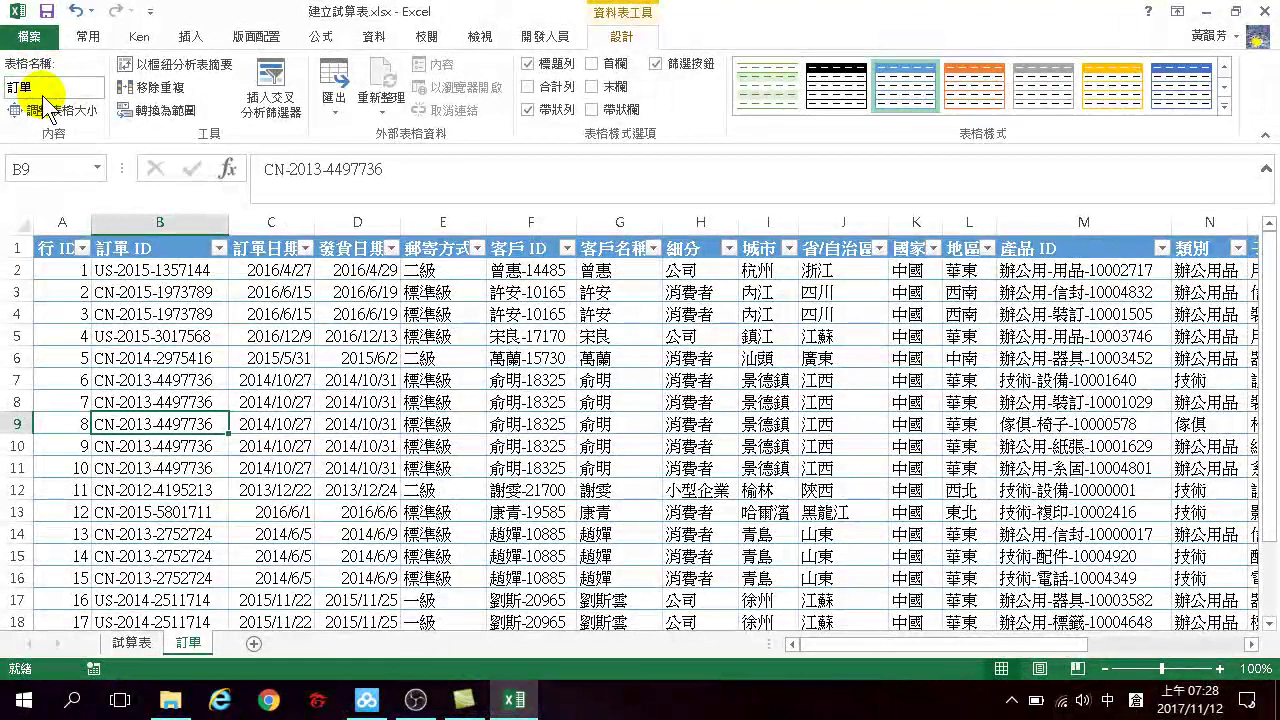
click(366, 426)
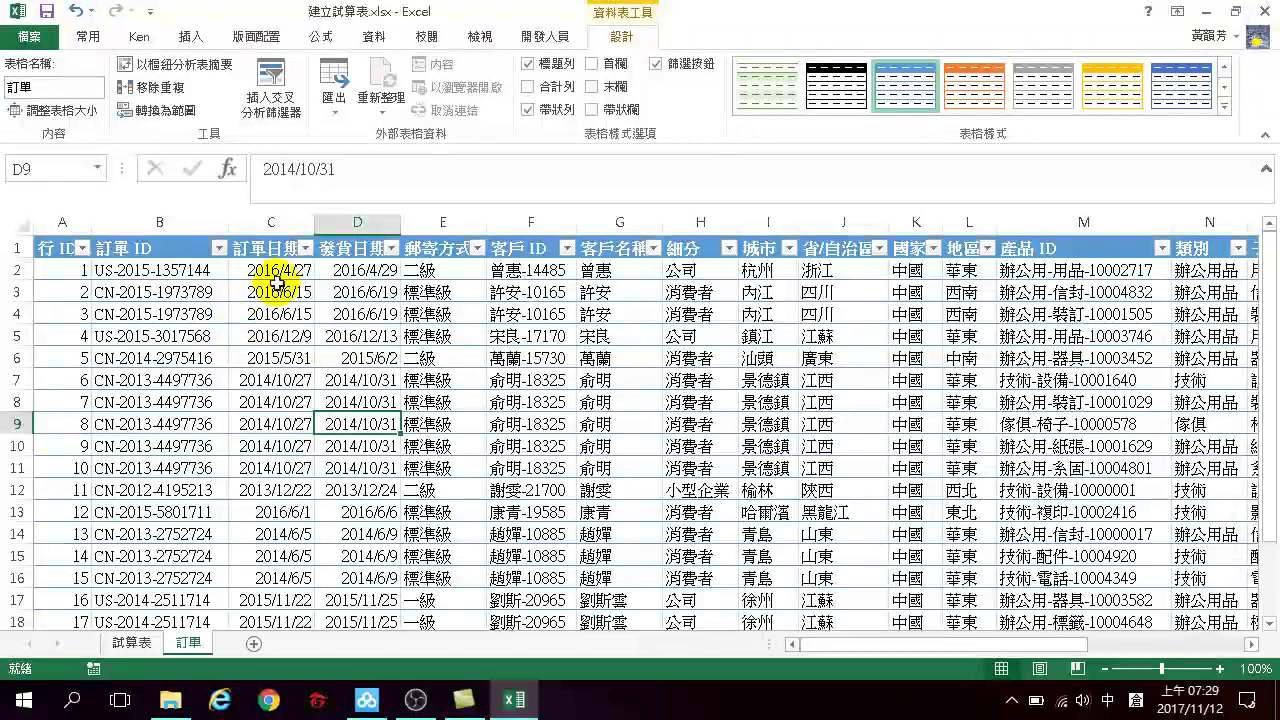
click(263, 250)
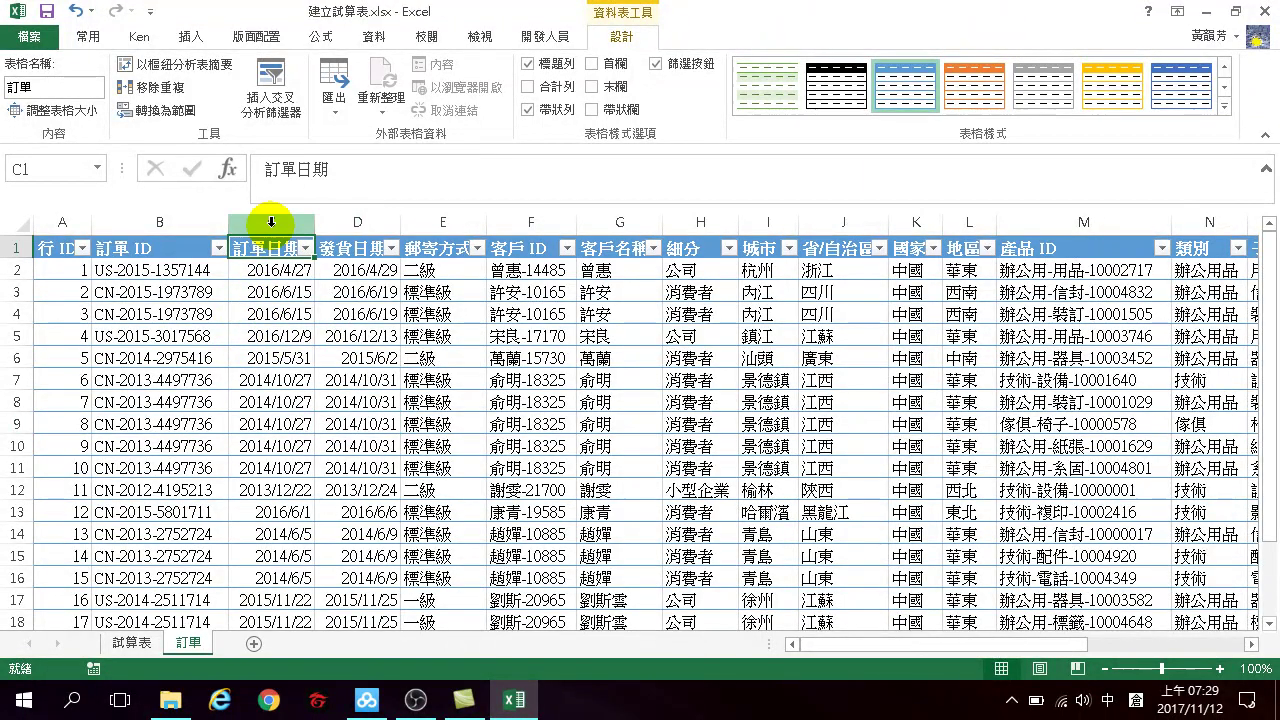
click(271, 292)
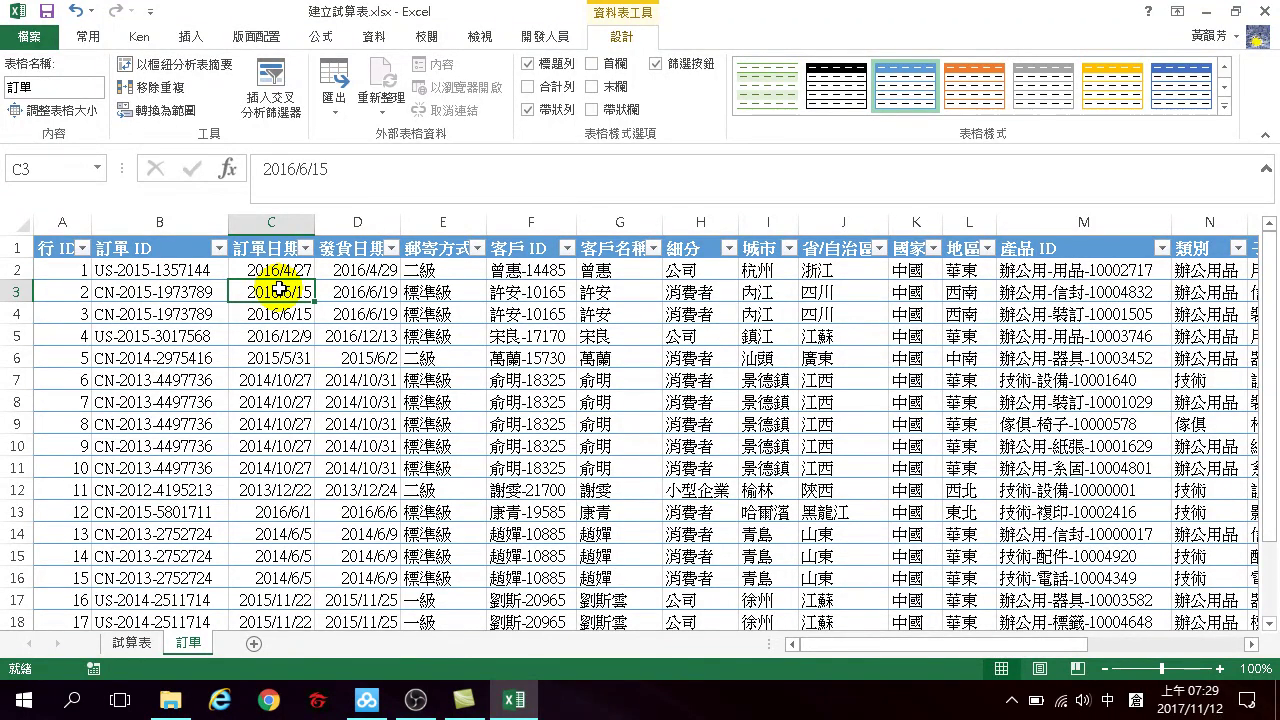
click(241, 252)
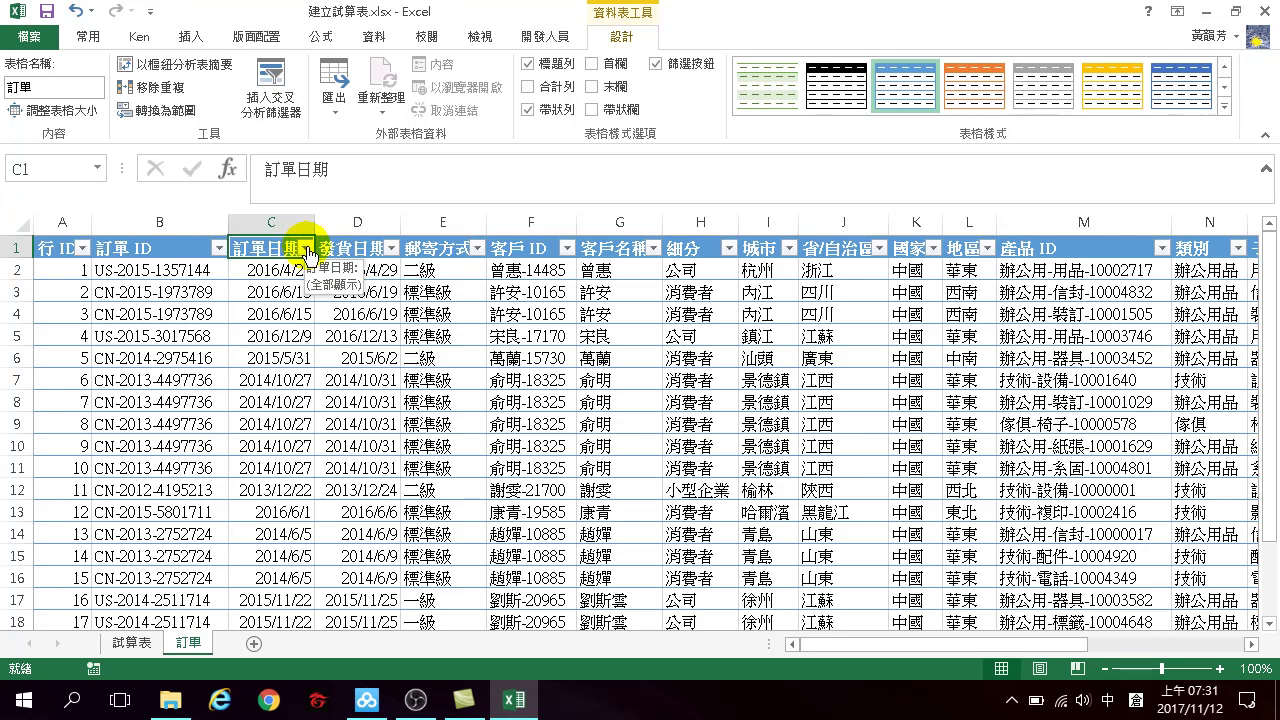
Sort the 訂單 table by 訂單日期, oldest first (從最舊到最新排序)
click(307, 250)
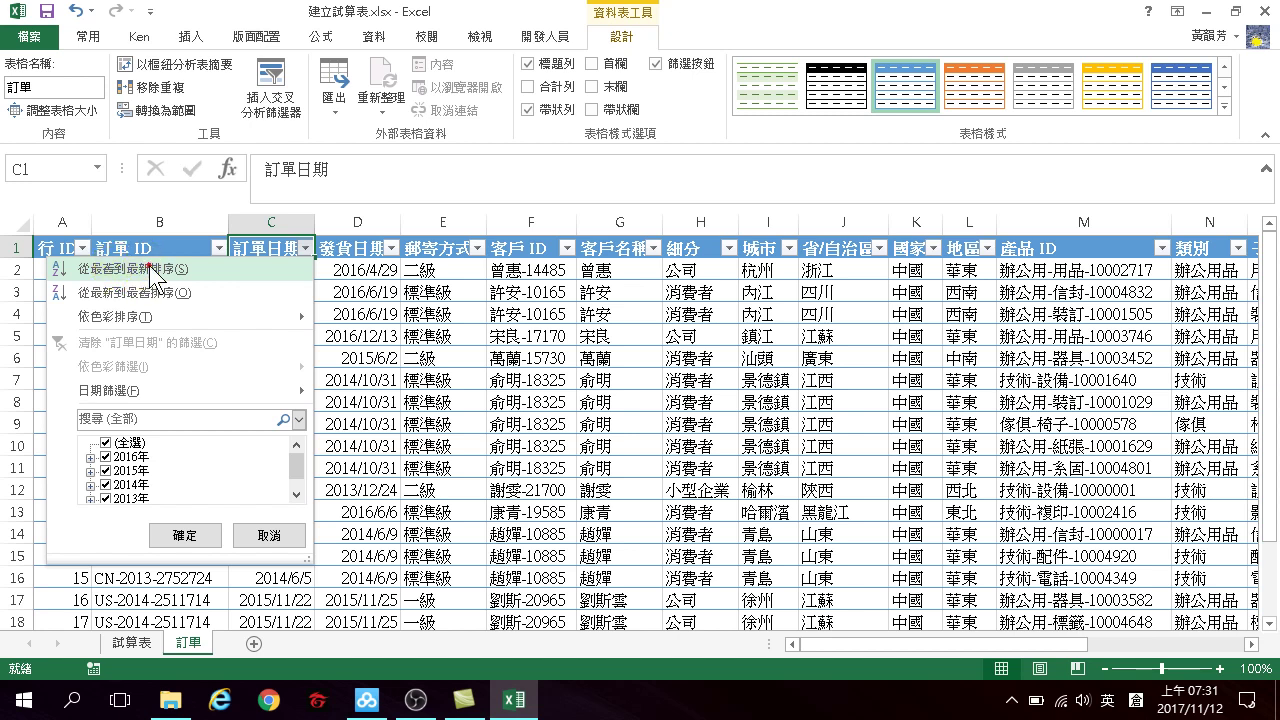
click(147, 269)
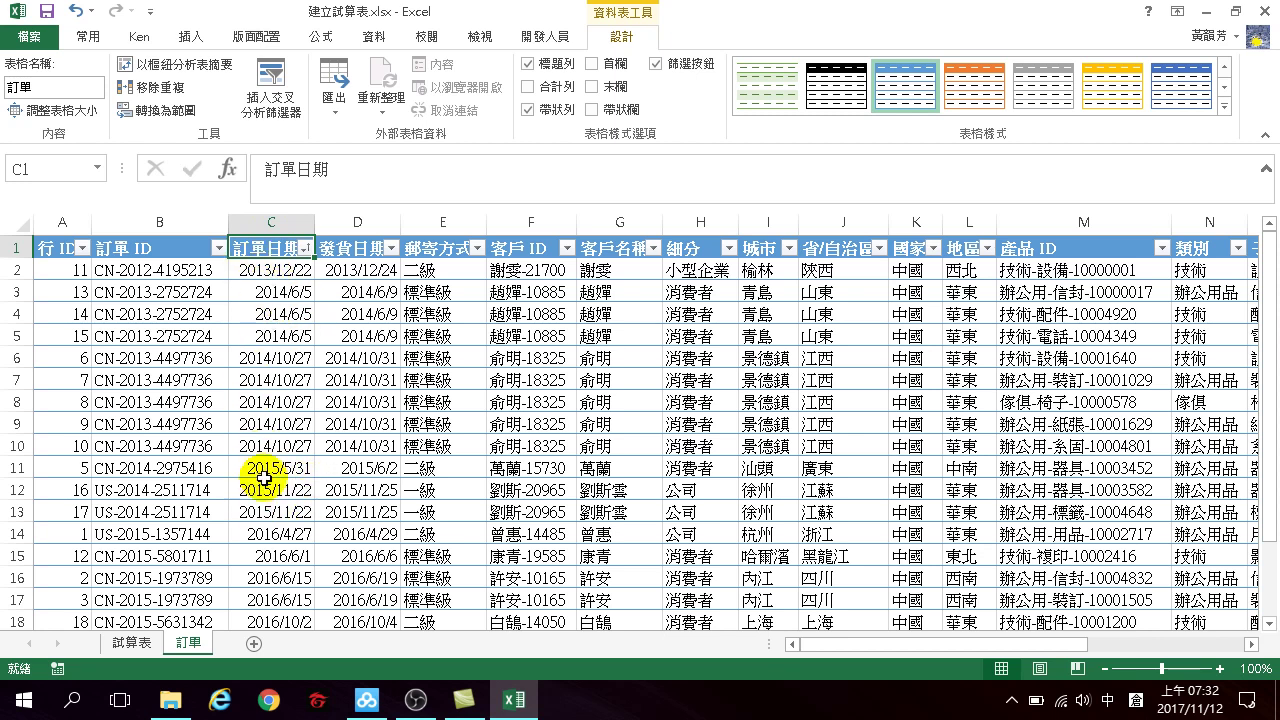
click(262, 470)
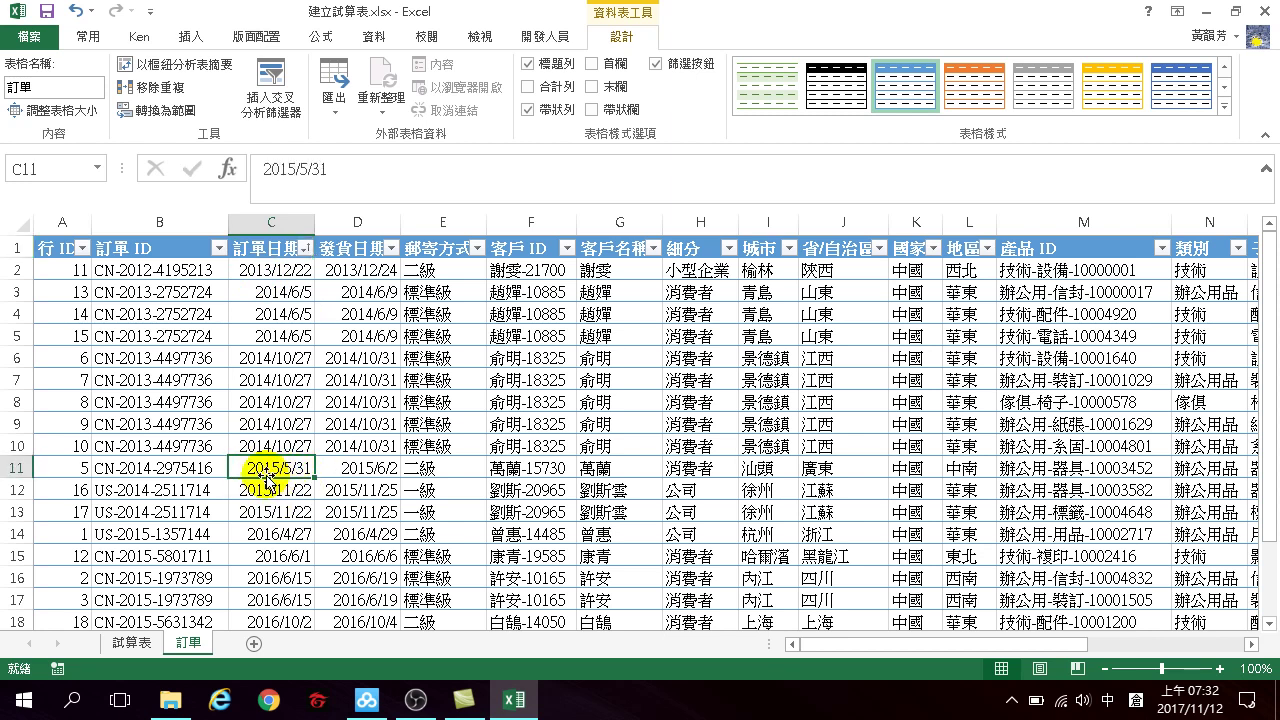
click(20, 467)
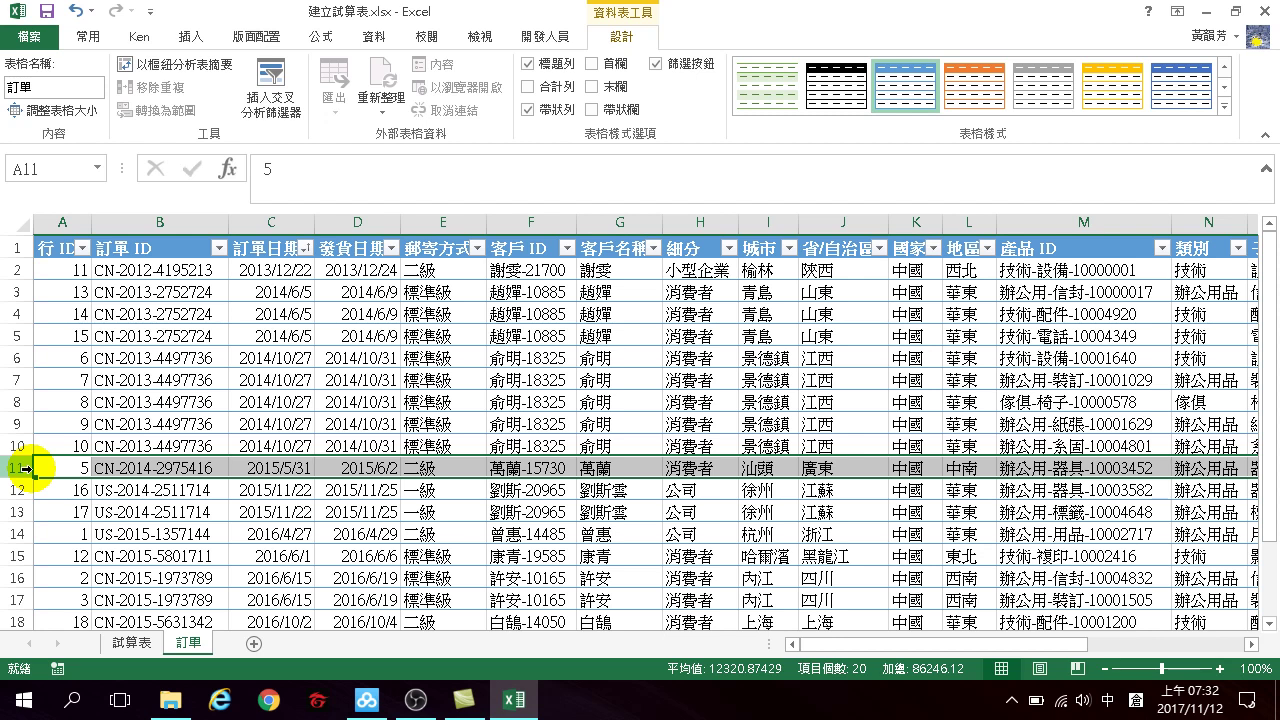
click(255, 401)
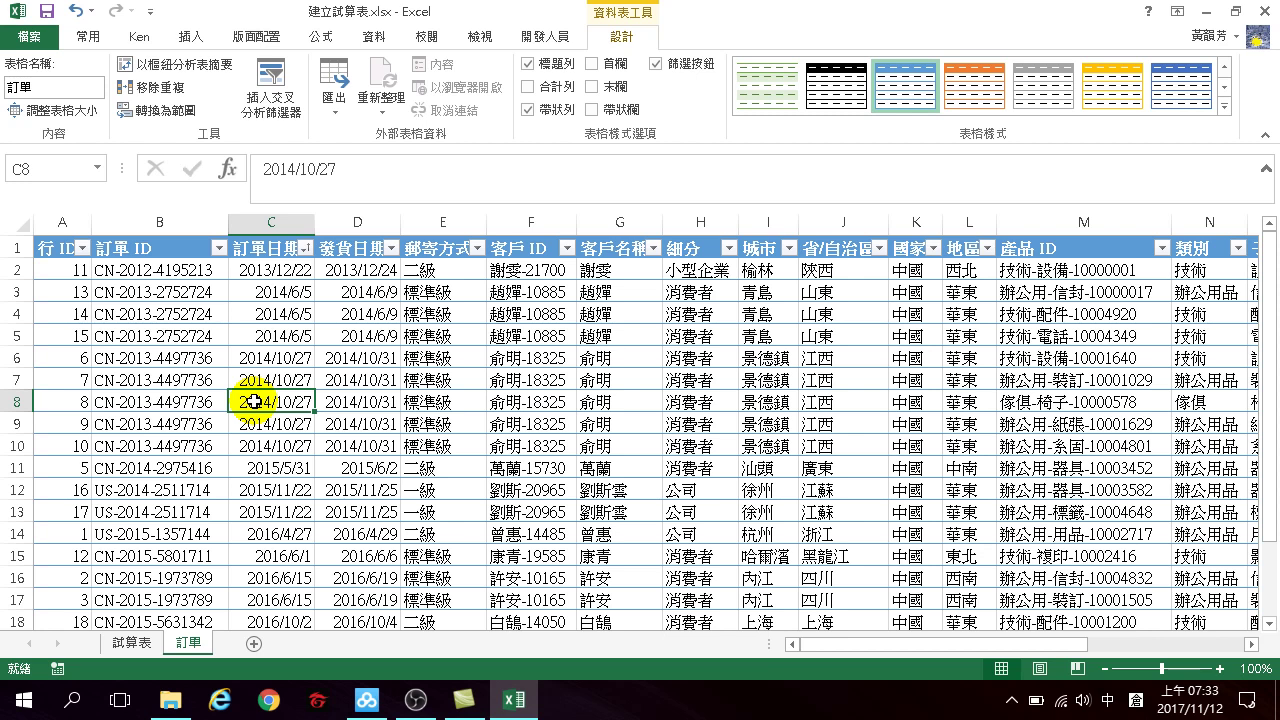
click(590, 362)
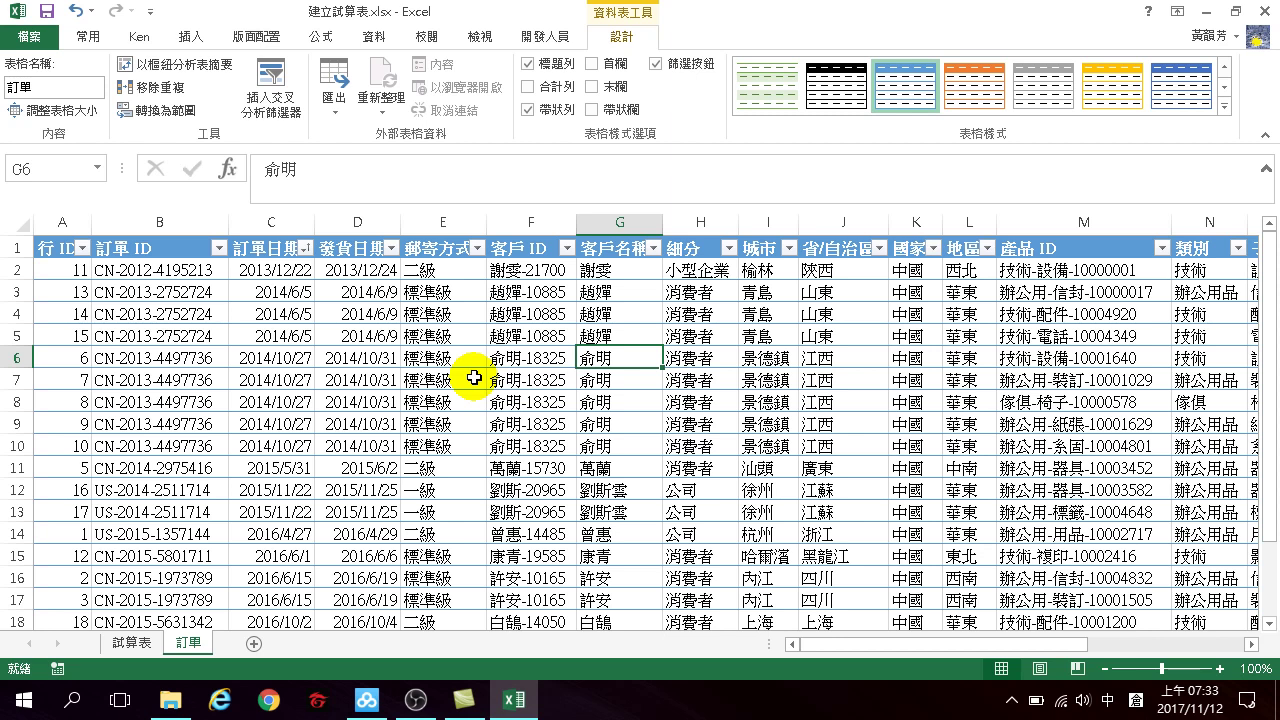
click(595, 378)
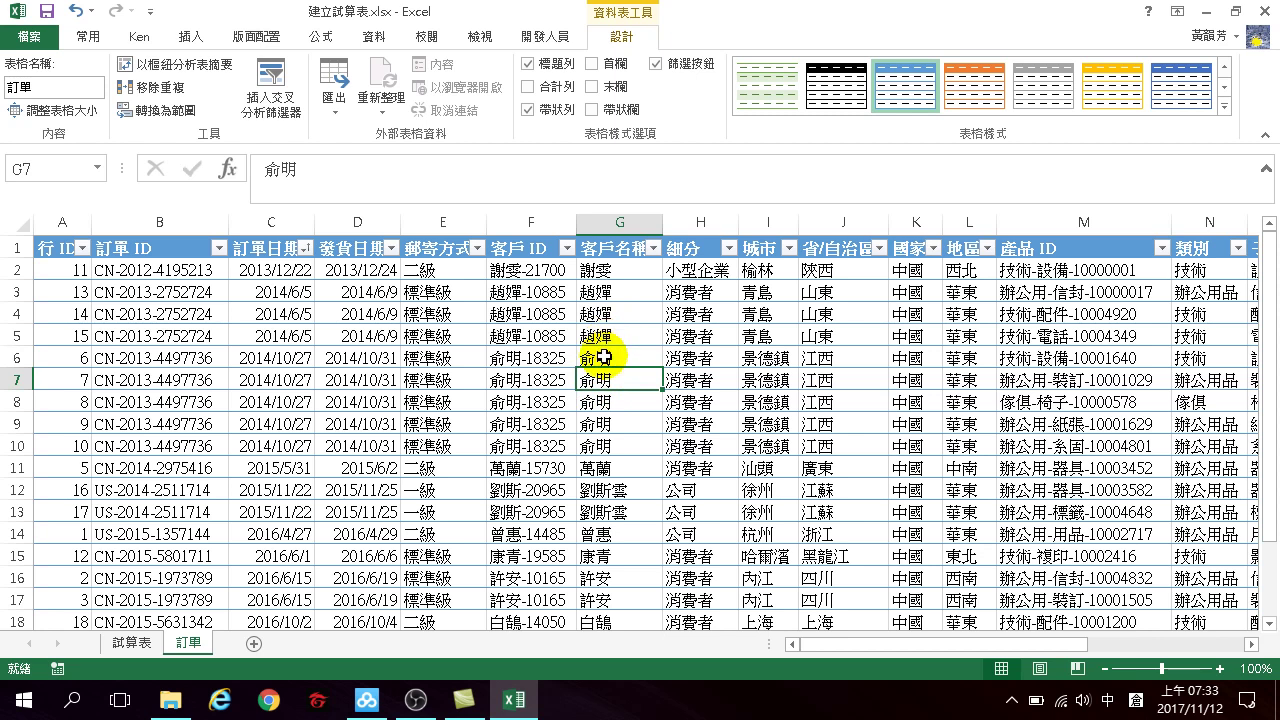
click(604, 357)
drag(604, 357, 612, 450)
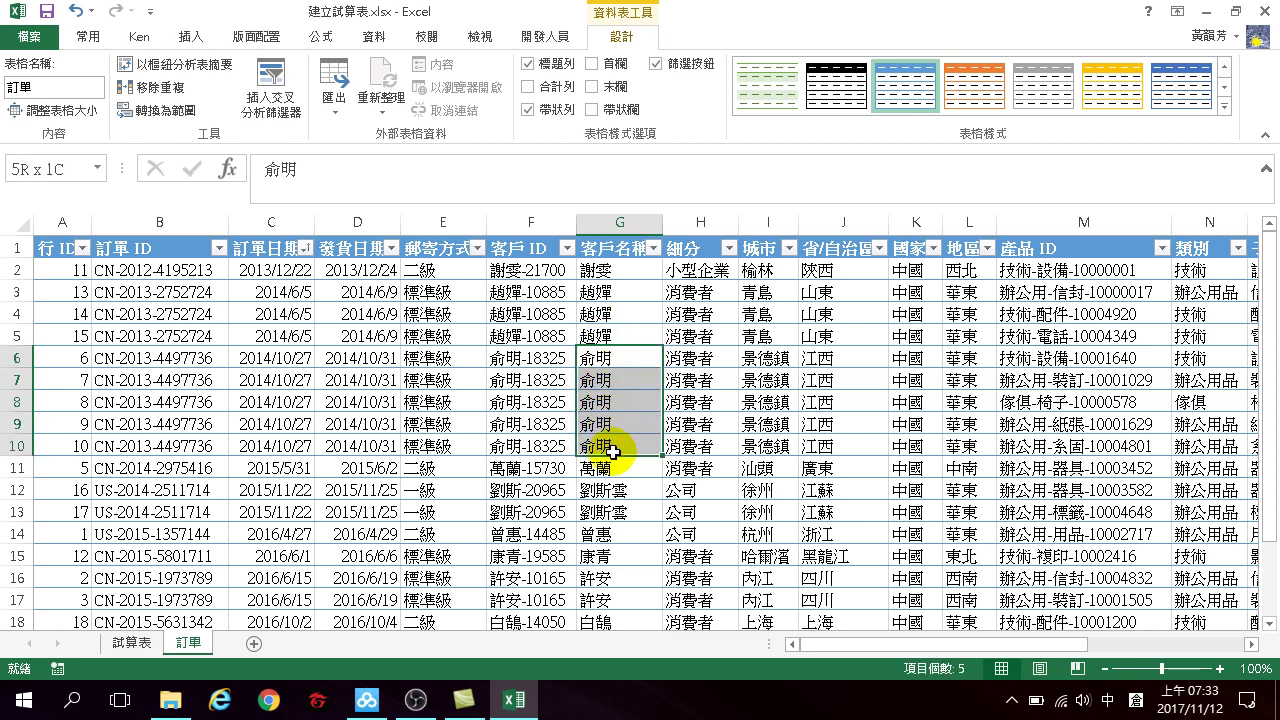
click(615, 450)
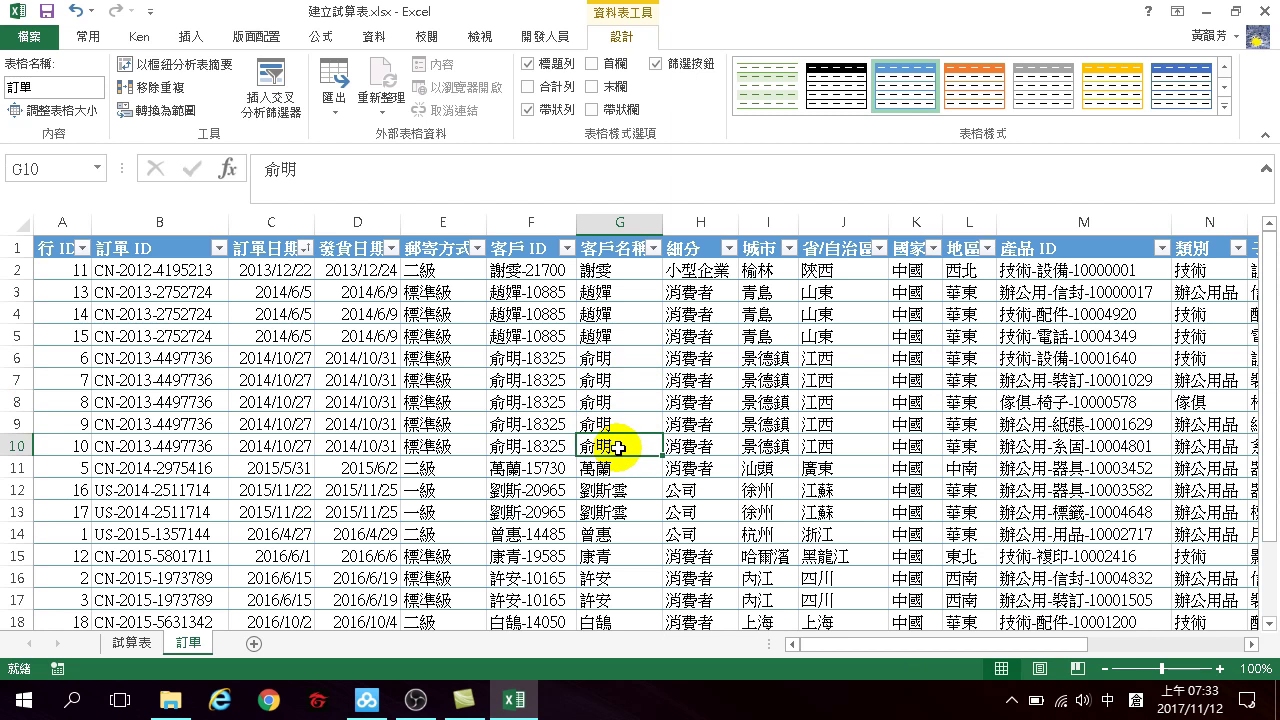
click(609, 362)
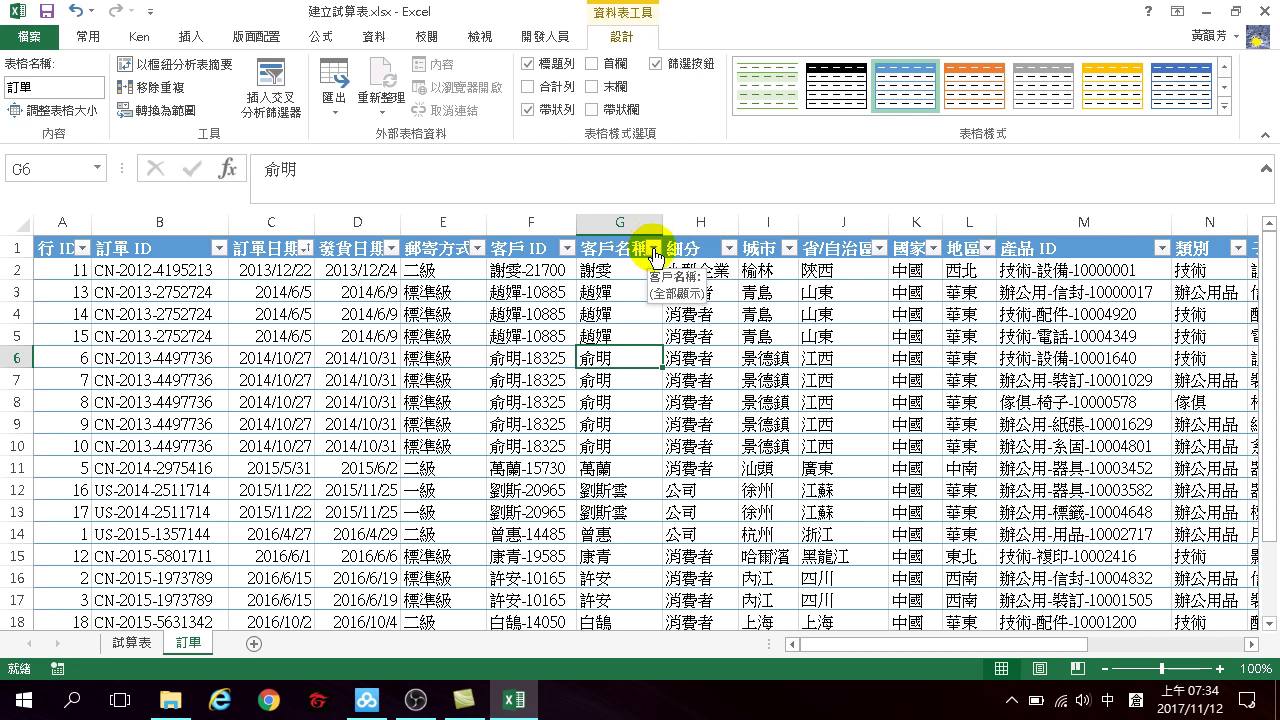
Filter 客戶名稱 to a single customer, leaving that customer's 5 orders visible
click(653, 248)
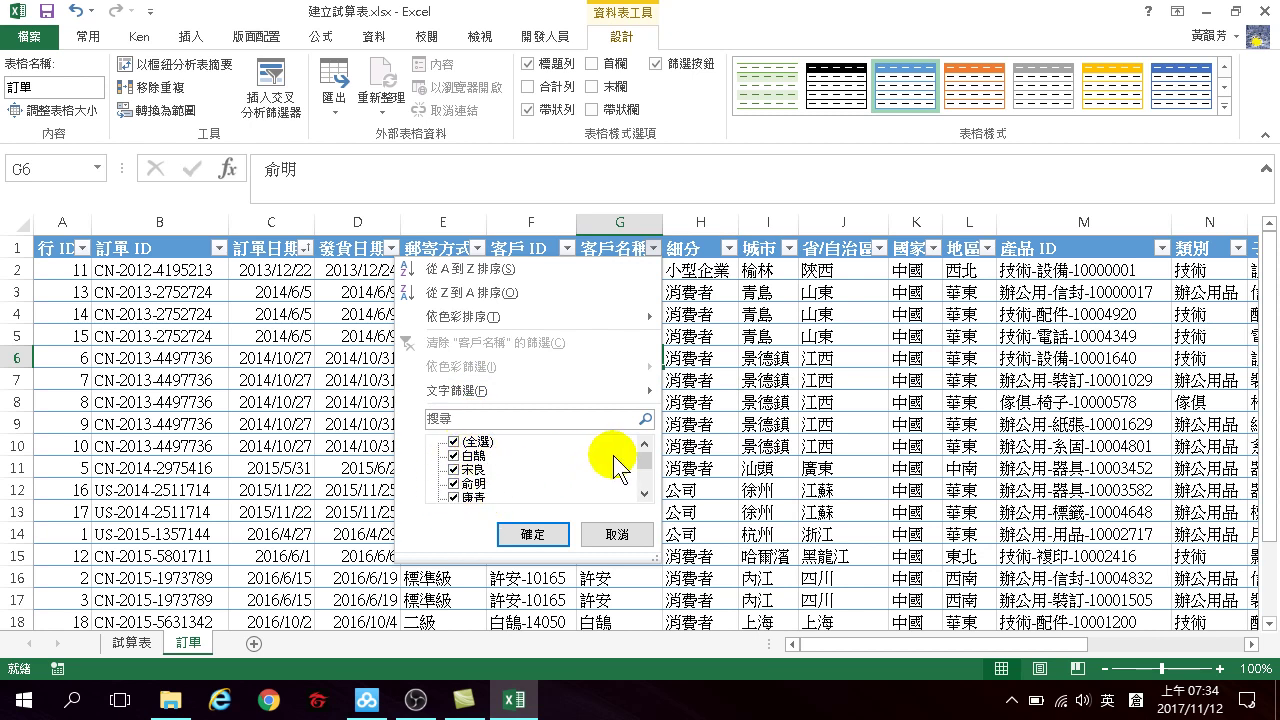
click(644, 461)
mouse_move(644, 461)
mouse_down()
mouse_move(645, 477)
mouse_move(644, 456)
mouse_up()
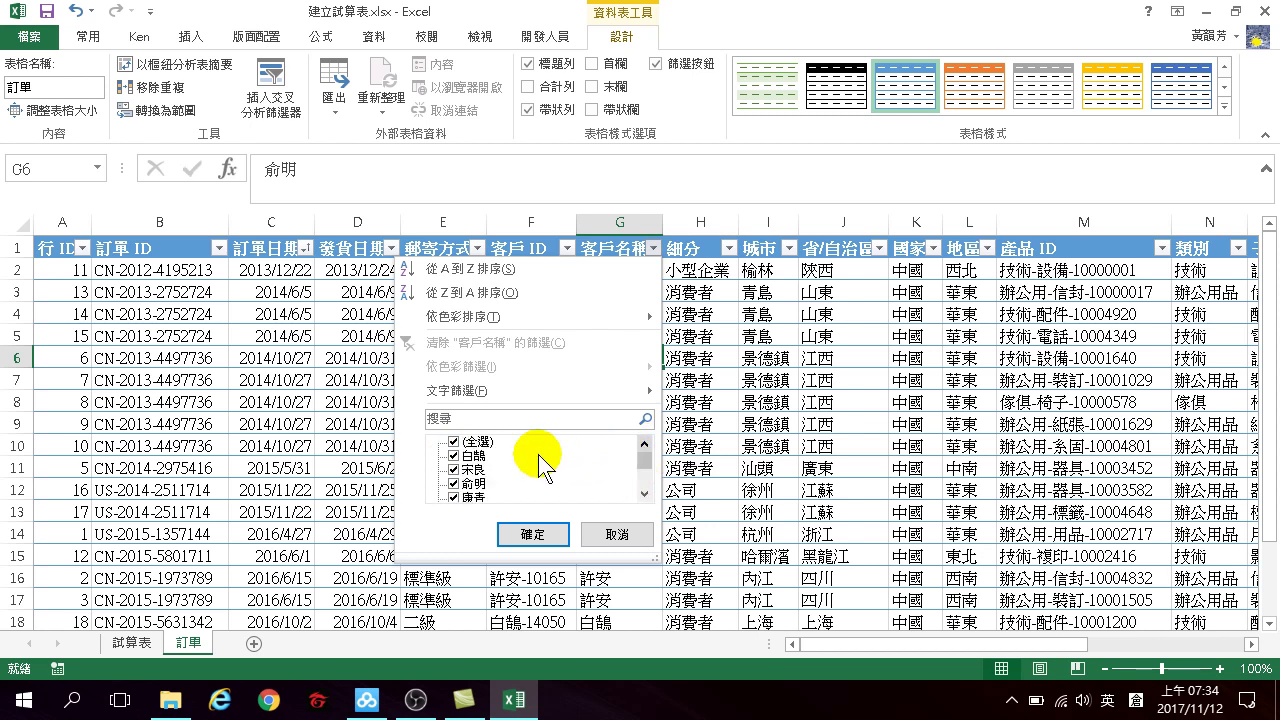
click(454, 443)
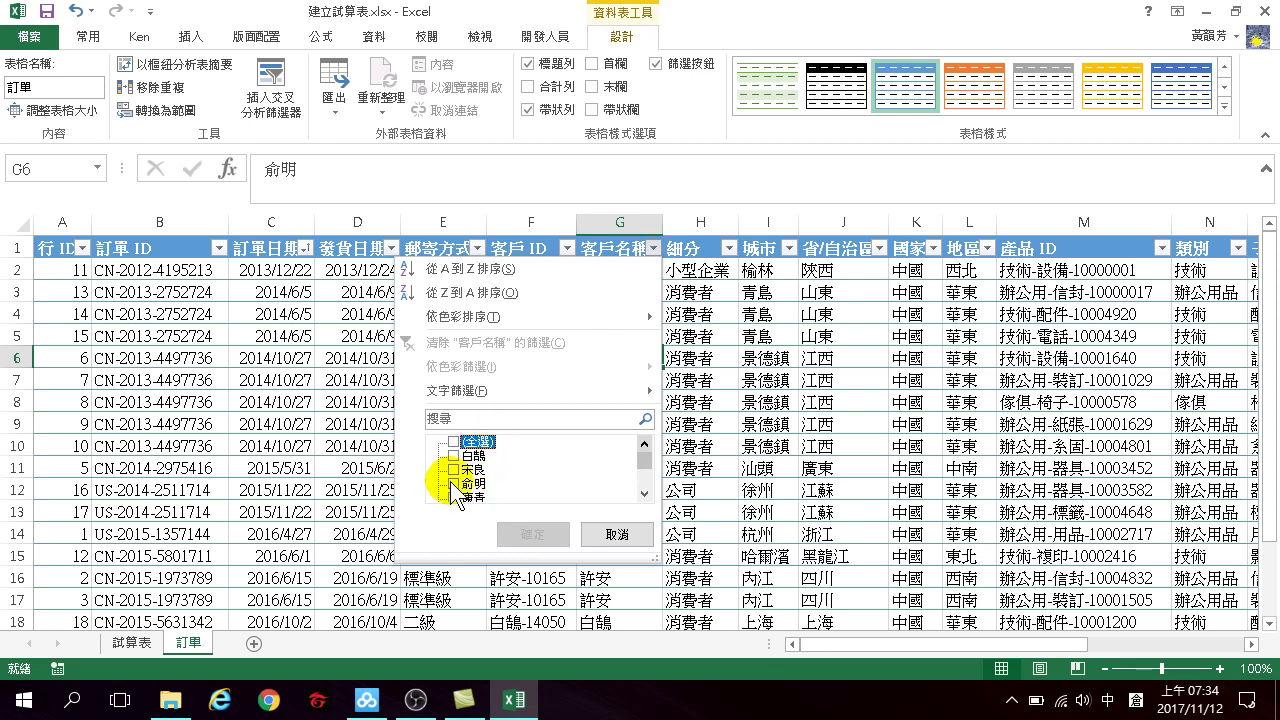
click(451, 484)
click(530, 534)
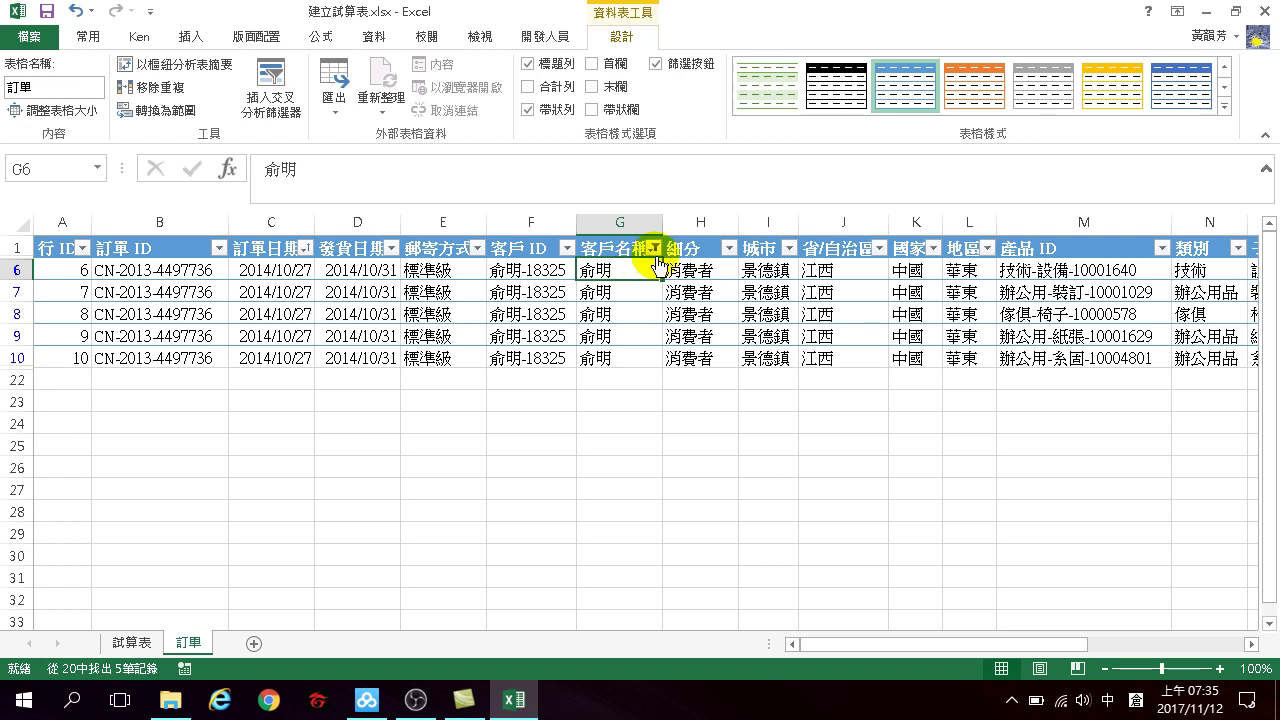
click(655, 253)
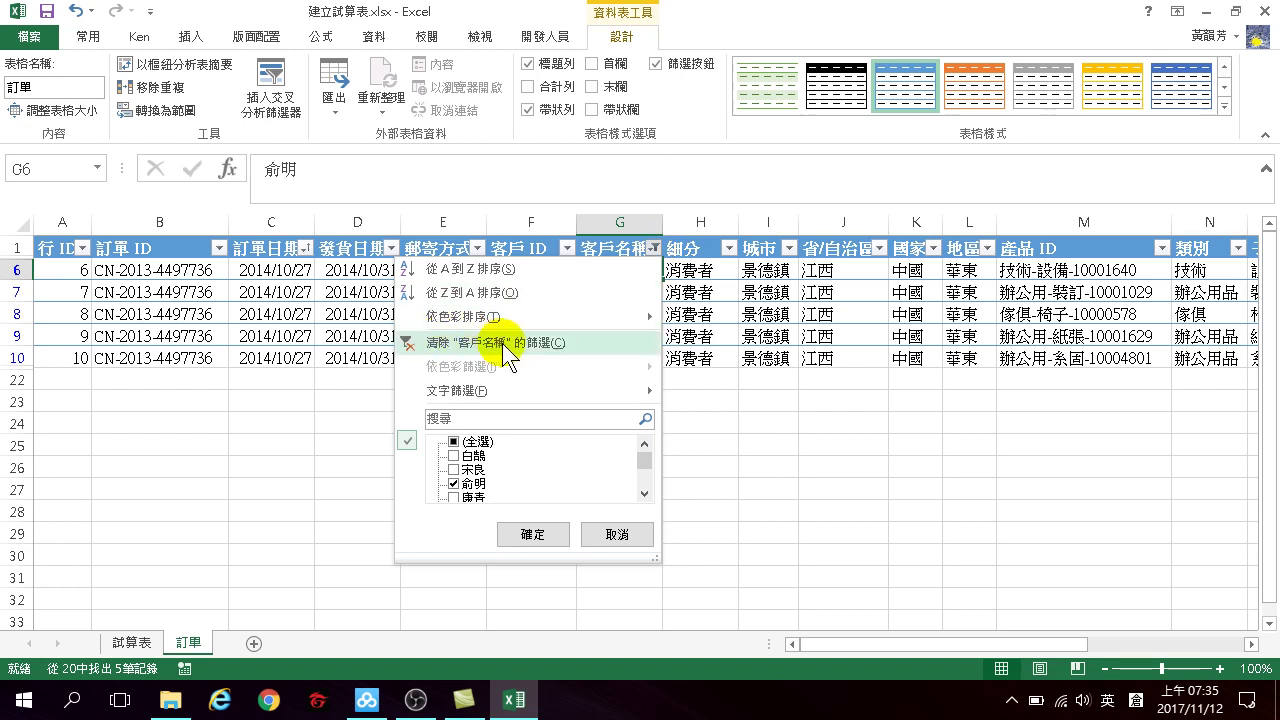
click(410, 343)
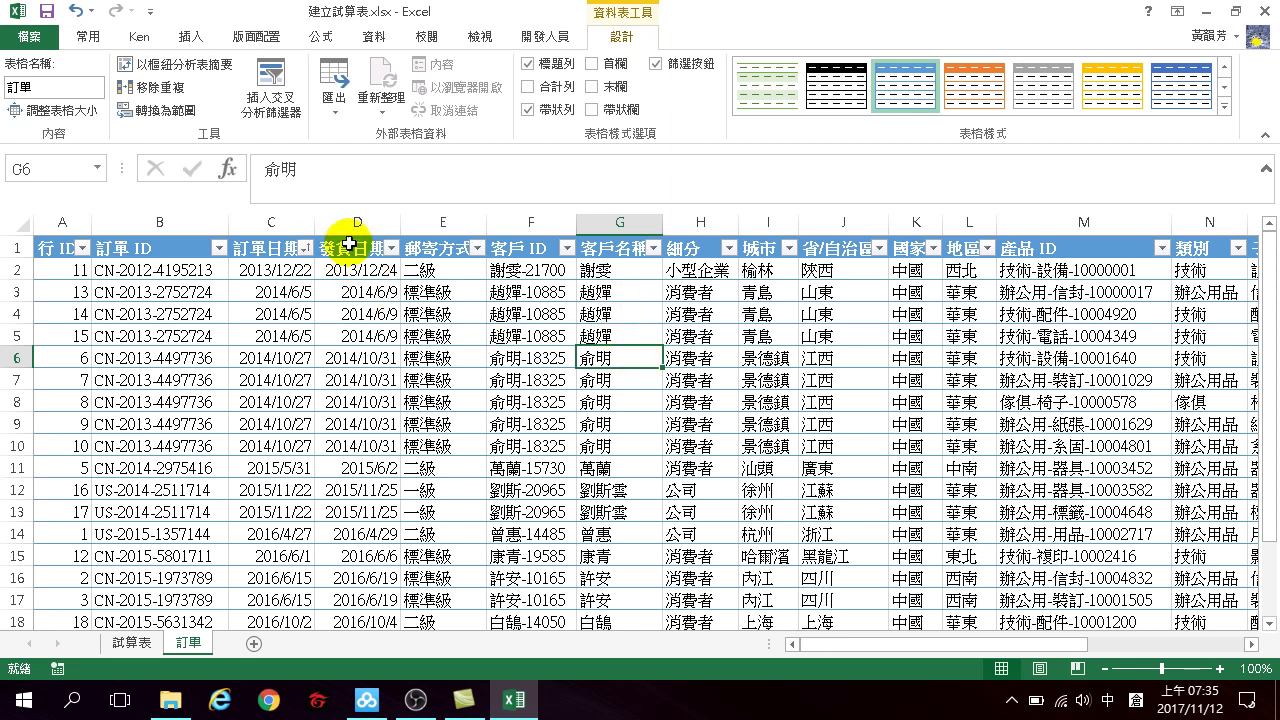
click(352, 247)
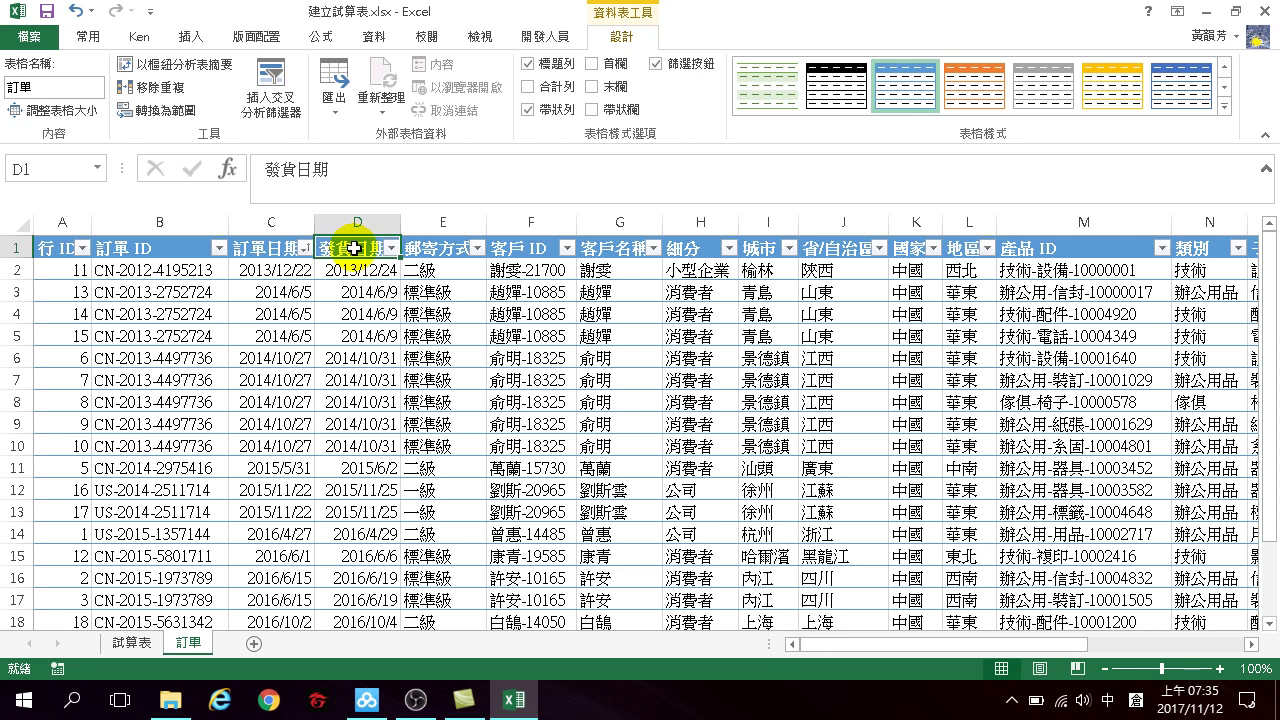
click(596, 292)
click(608, 270)
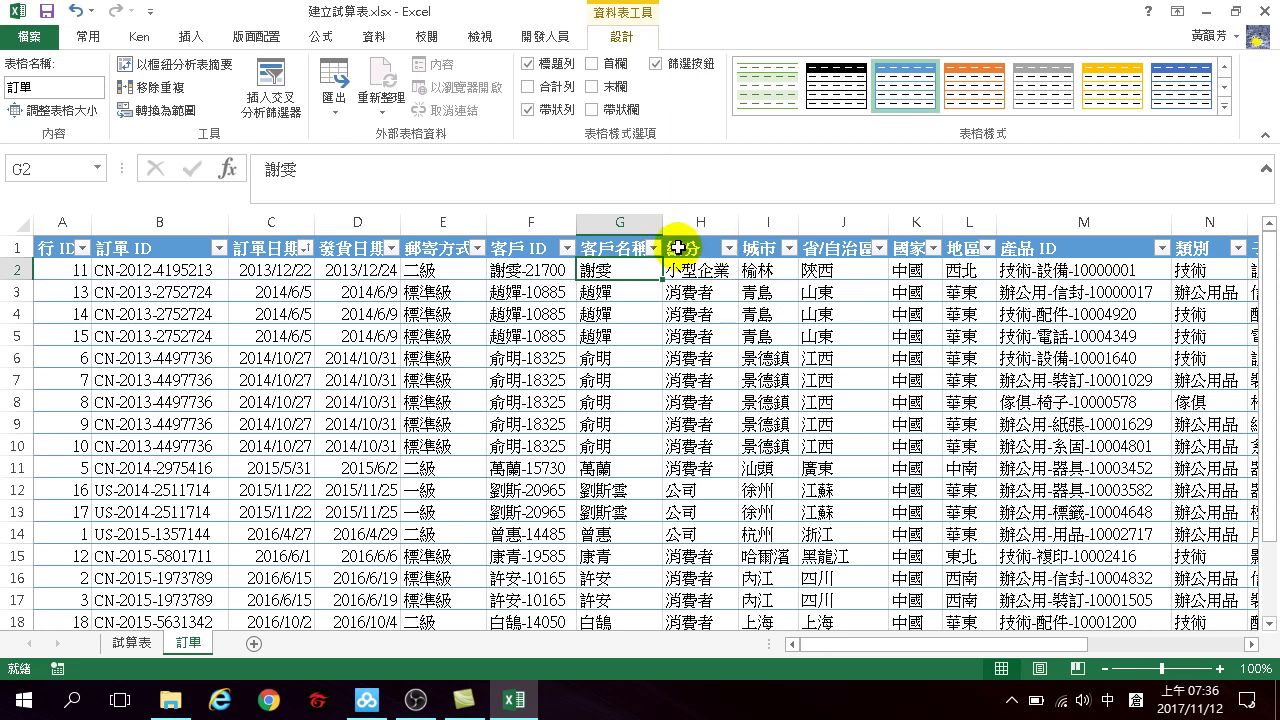
click(729, 248)
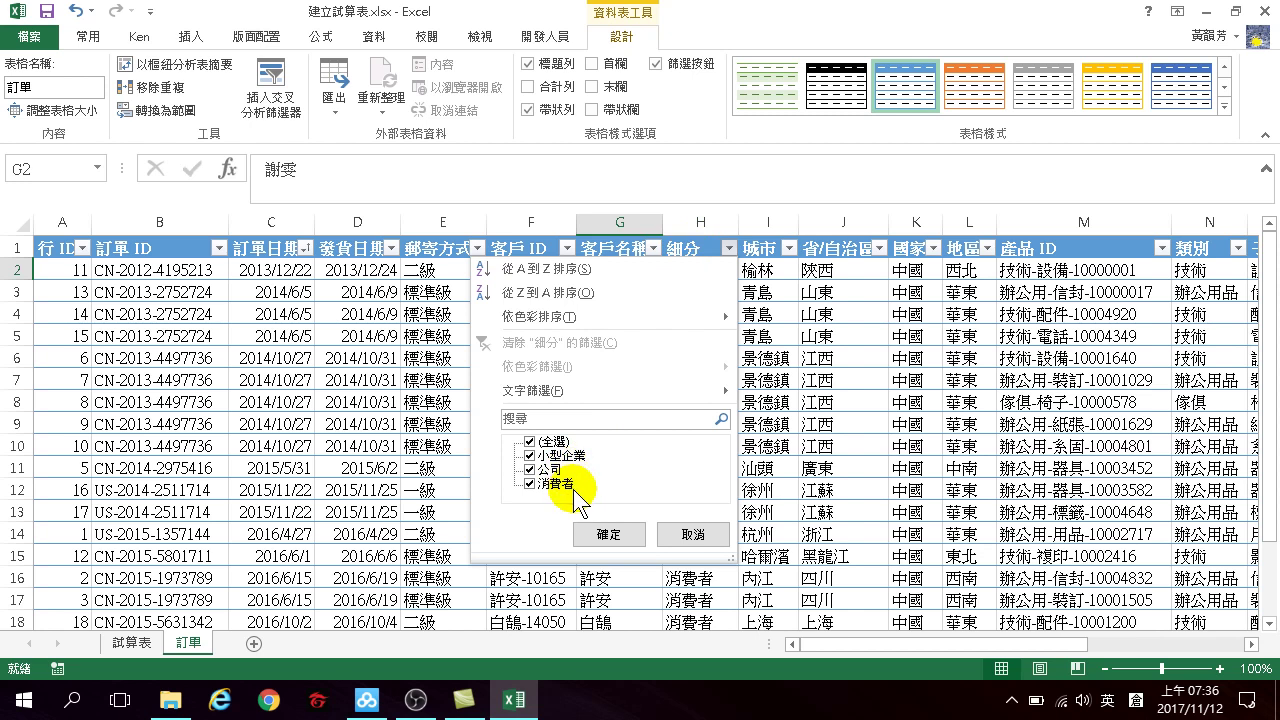
click(694, 534)
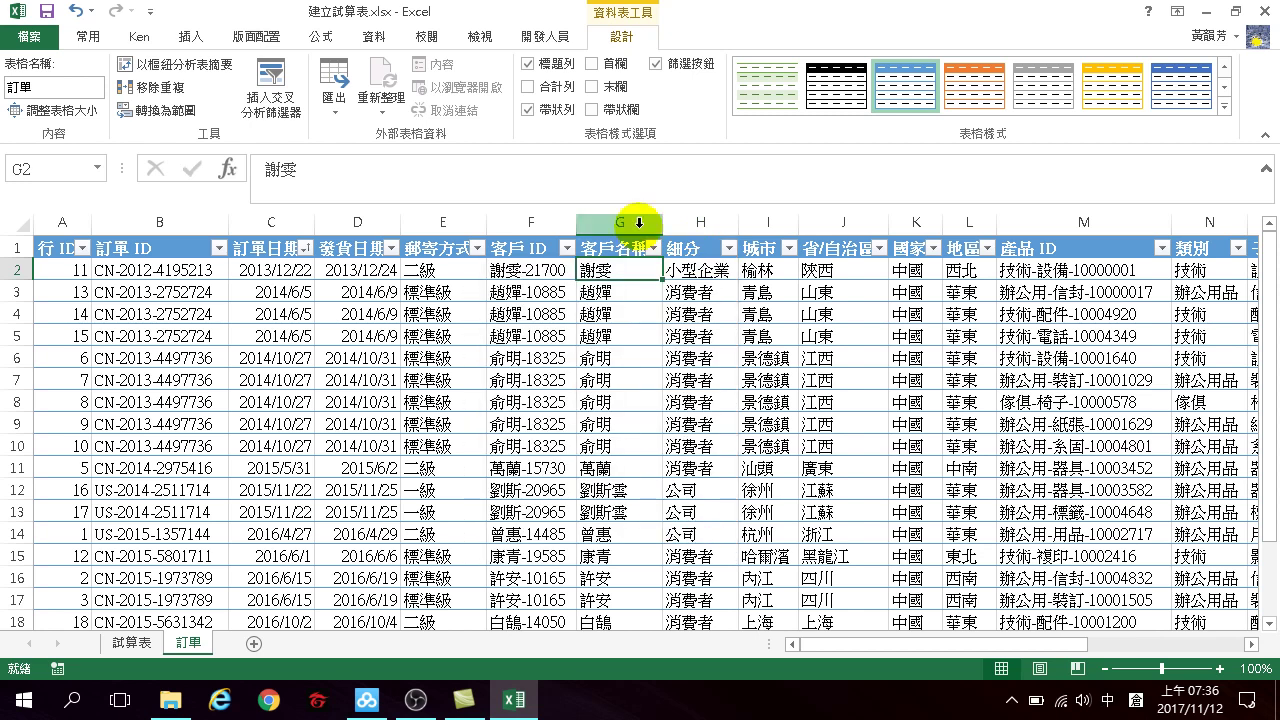
click(614, 296)
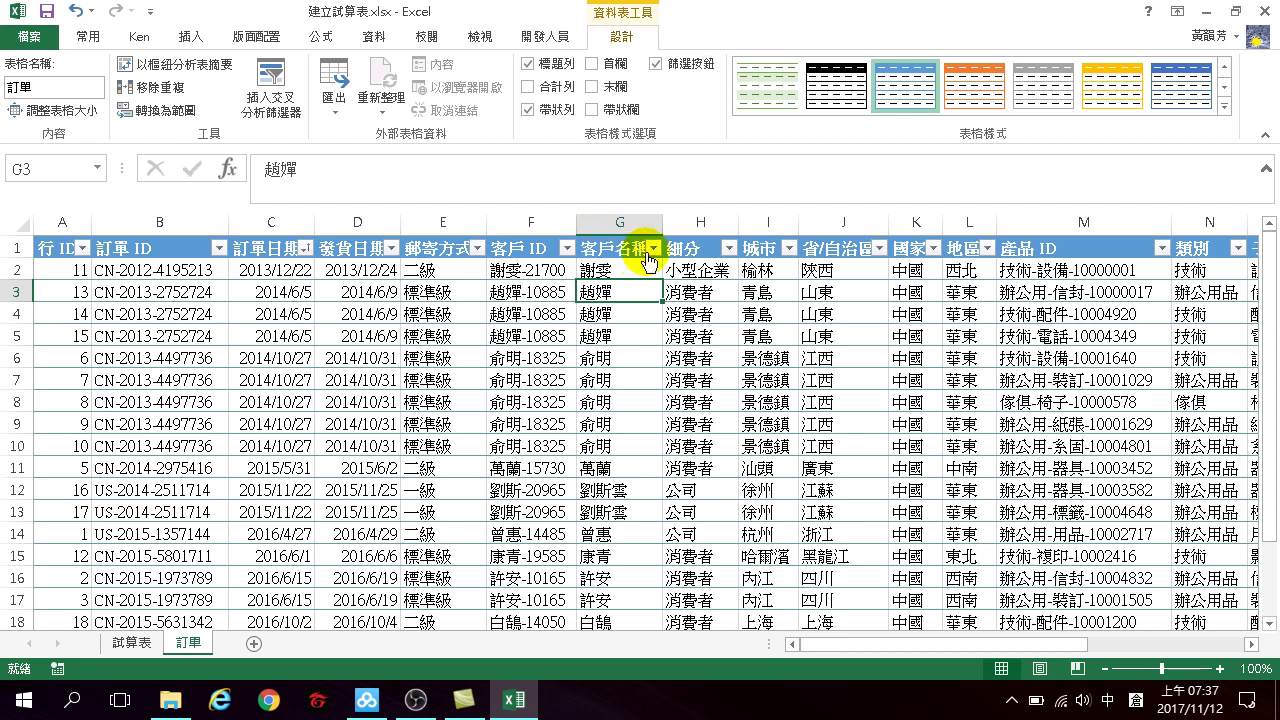
Start a 文字篩選 > 包含 custom filter on the 客戶名稱 column
click(653, 250)
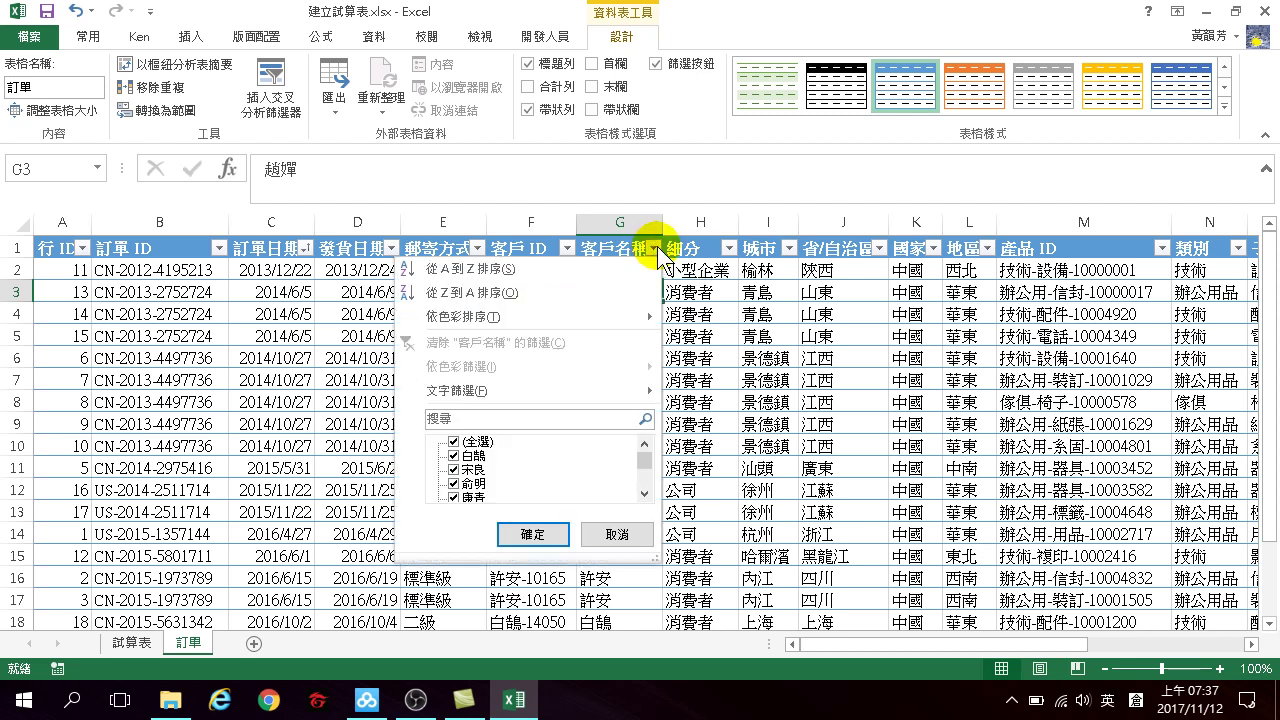
mouse_move(470, 390)
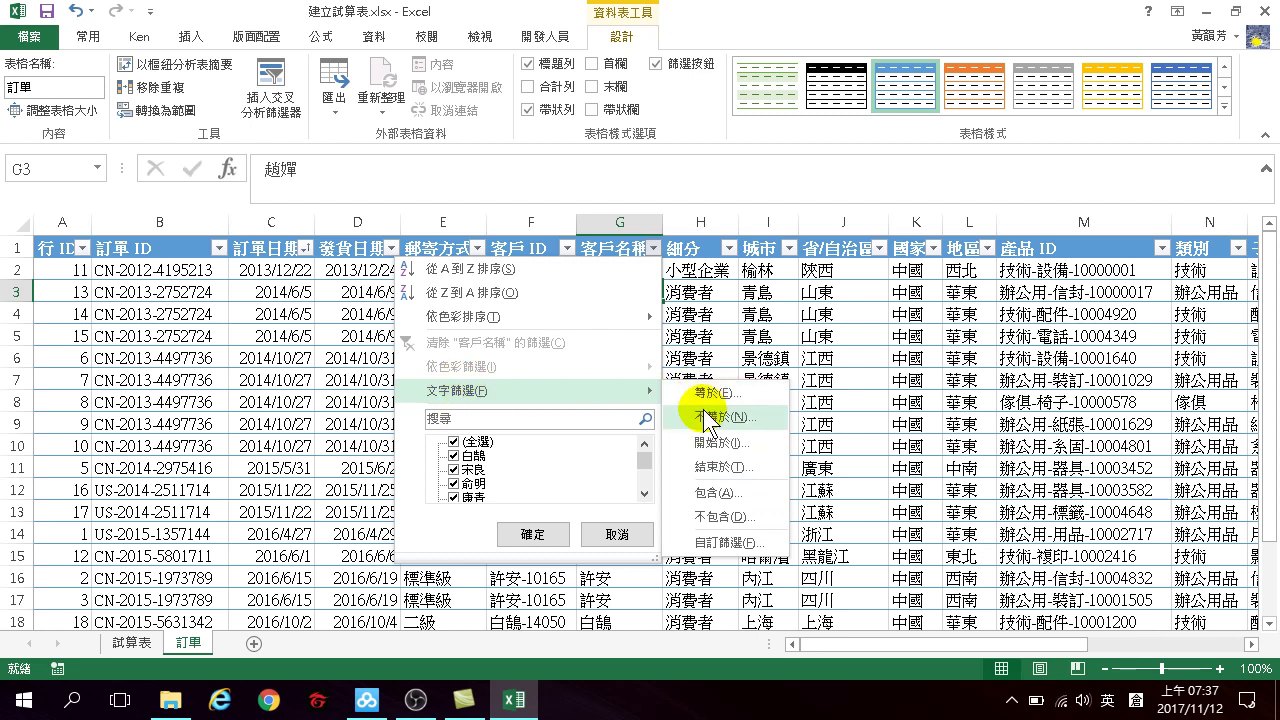
click(737, 491)
Apply a 客戶名稱 contains filter for the customer's name, then clear it again
click(419, 464)
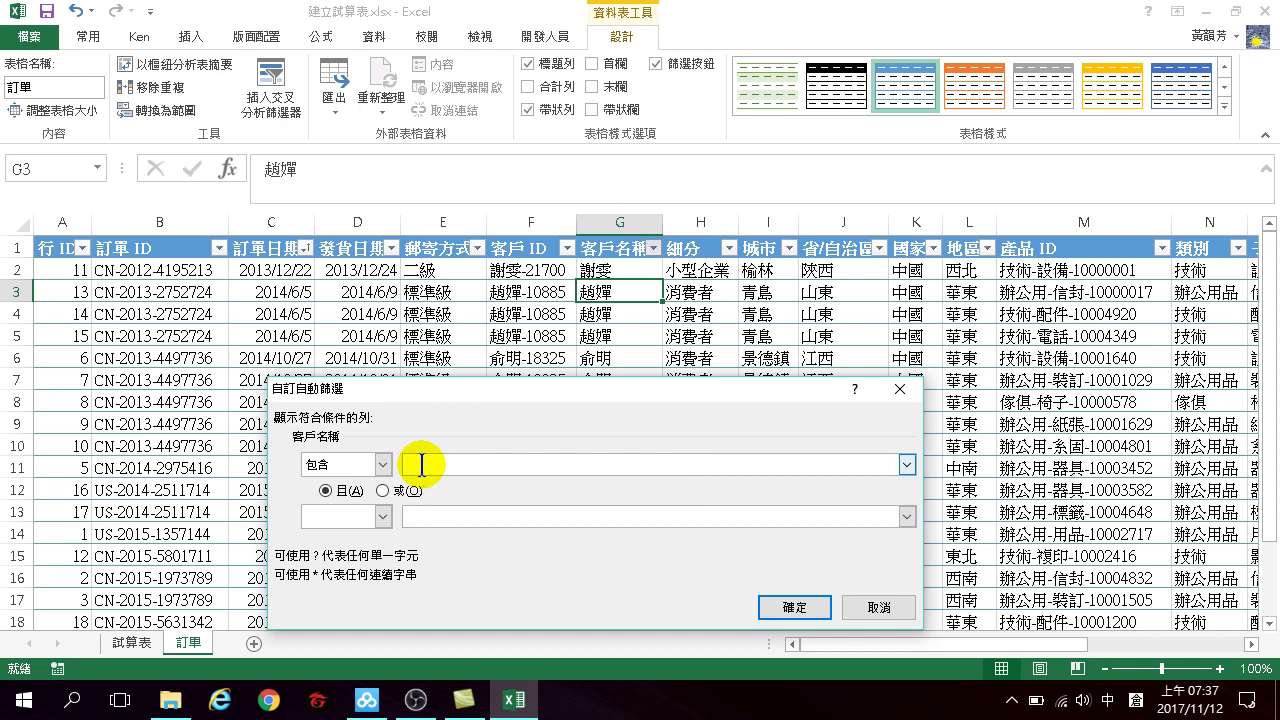
text(ㄙ)
text(66)
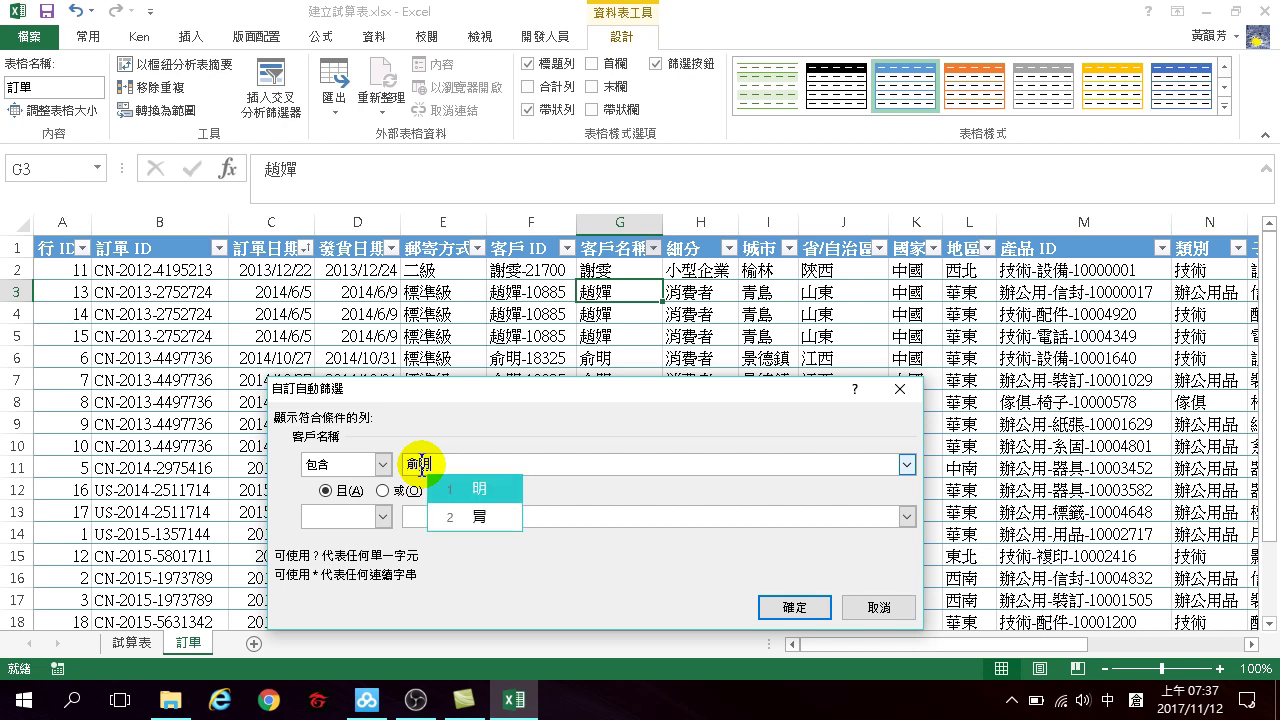
key(Return)
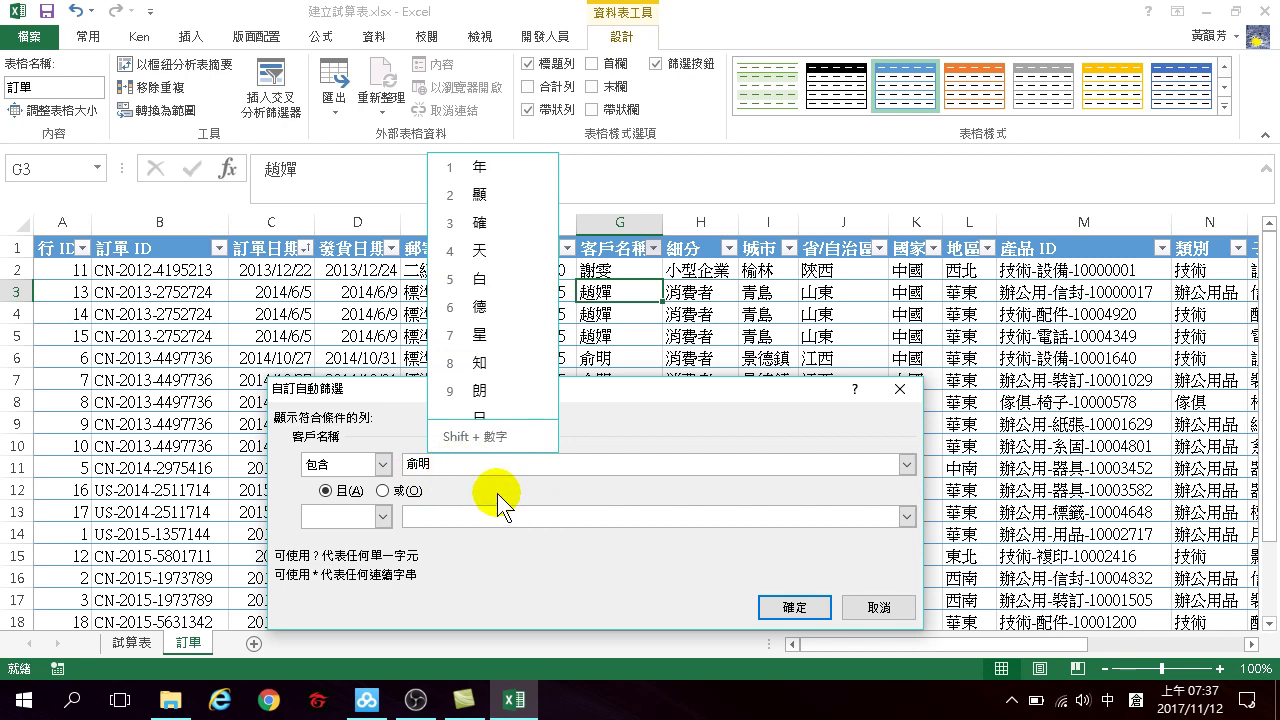
click(793, 609)
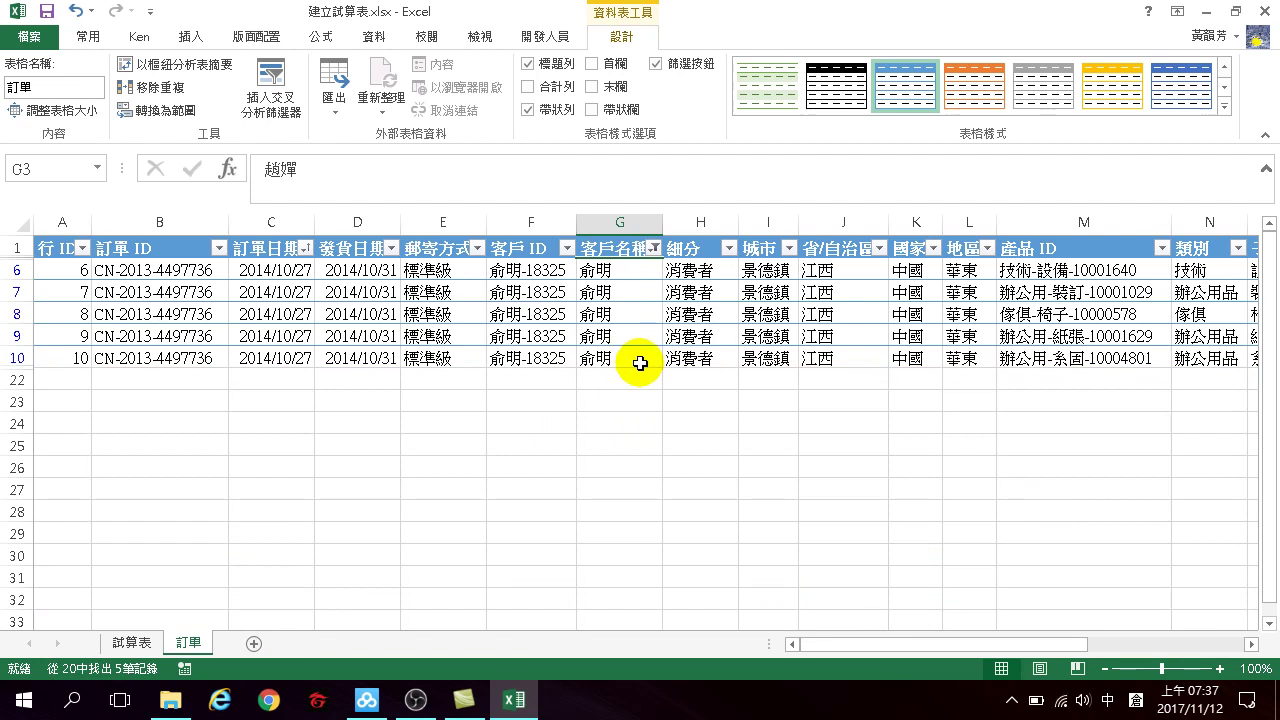
click(654, 248)
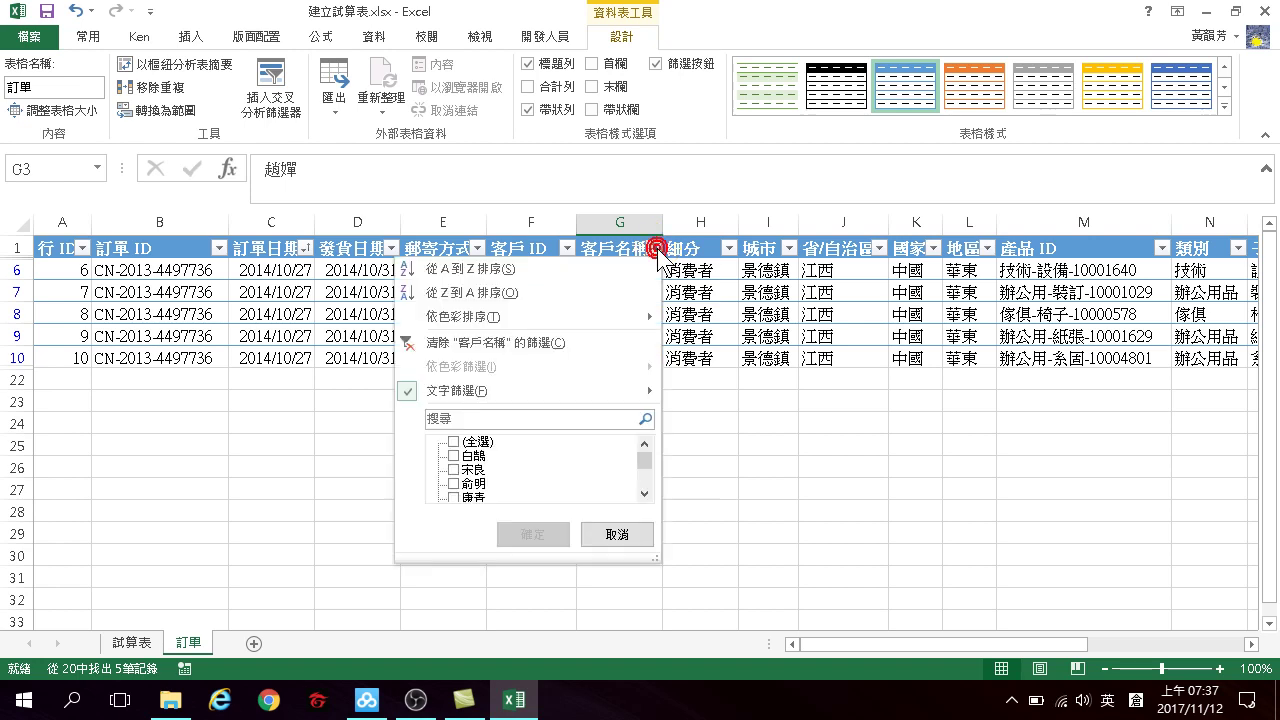
click(436, 344)
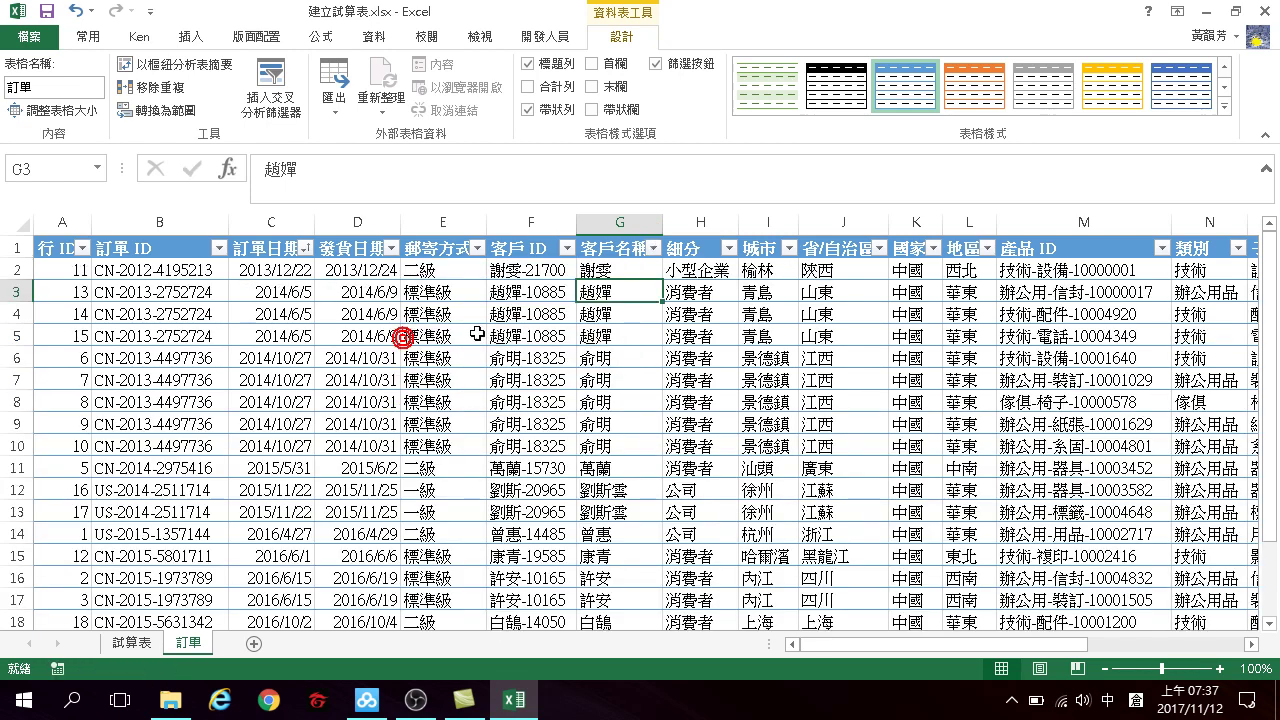
Filter 客戶名稱 with 包含 and a surname wildcard (*), showing 5 of 20 orders
click(652, 249)
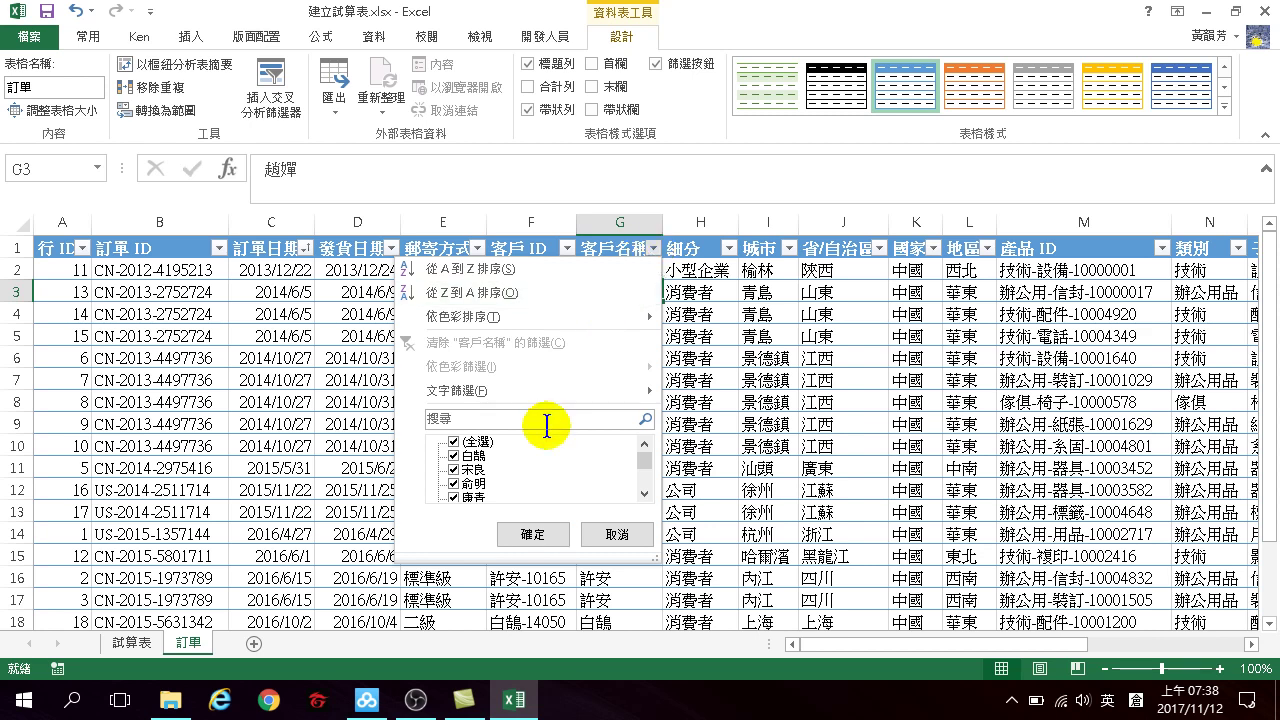
mouse_move(530, 391)
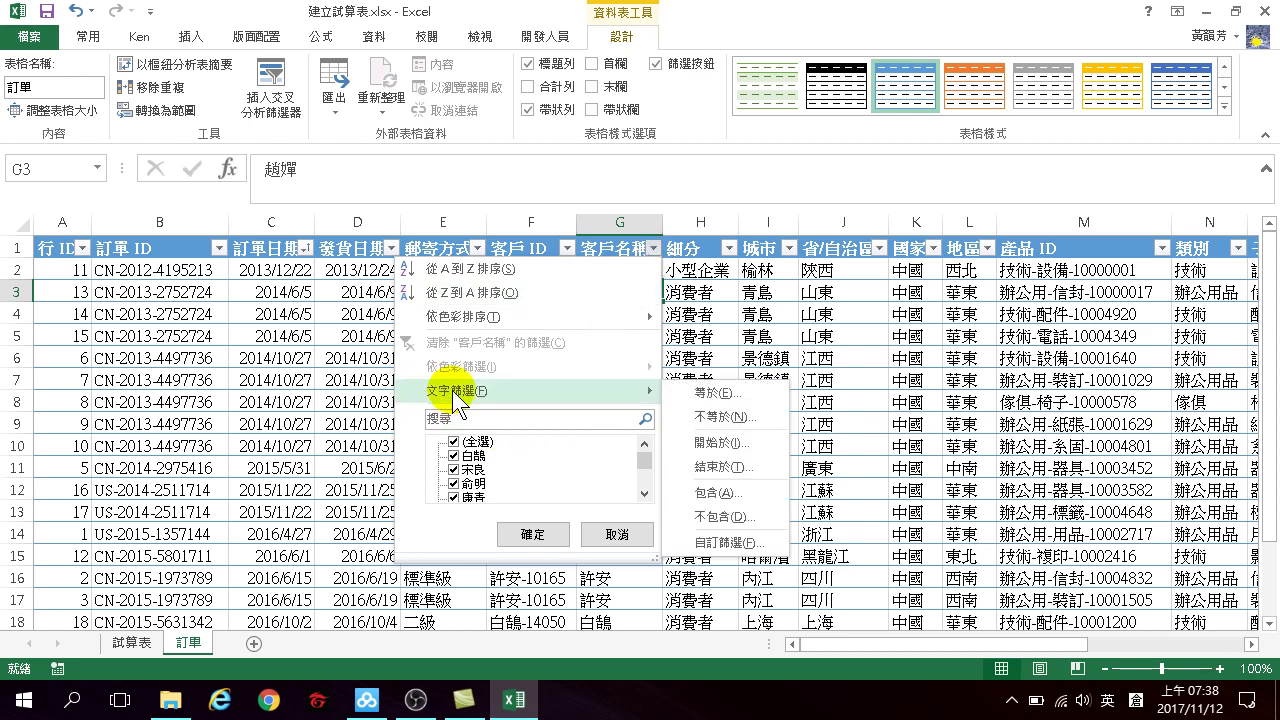
click(703, 492)
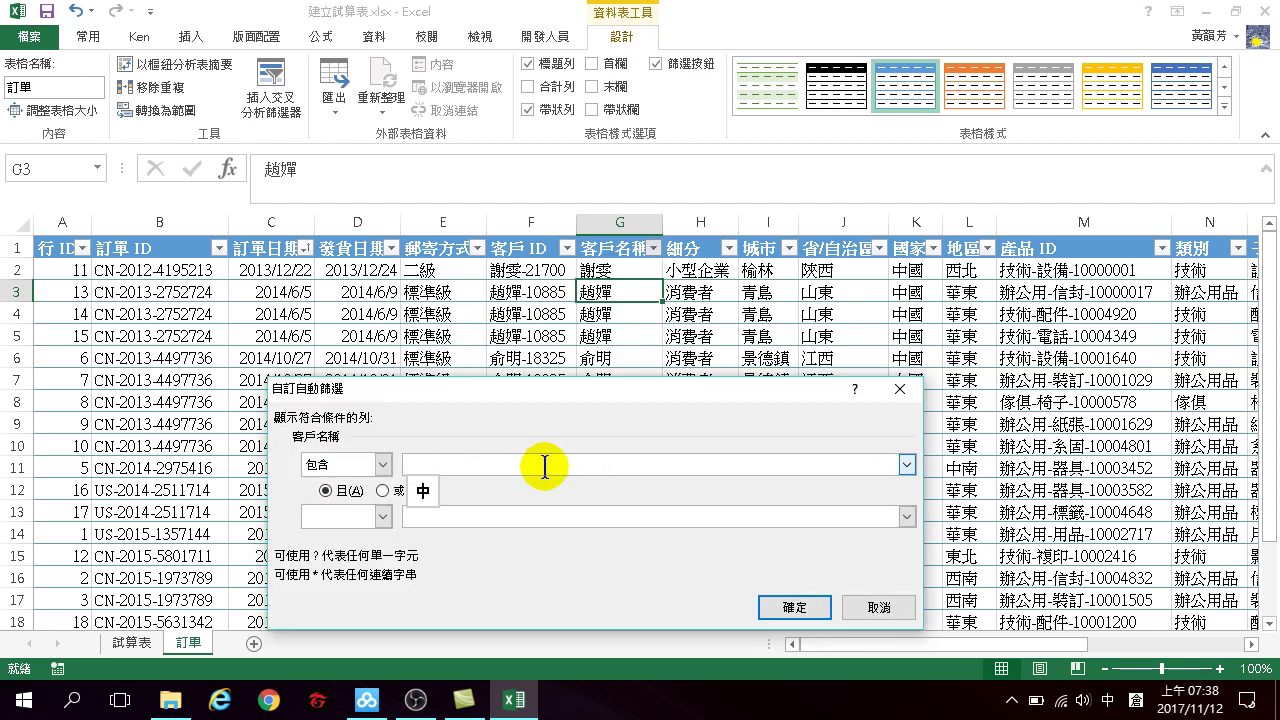
text(omln)
key(space)
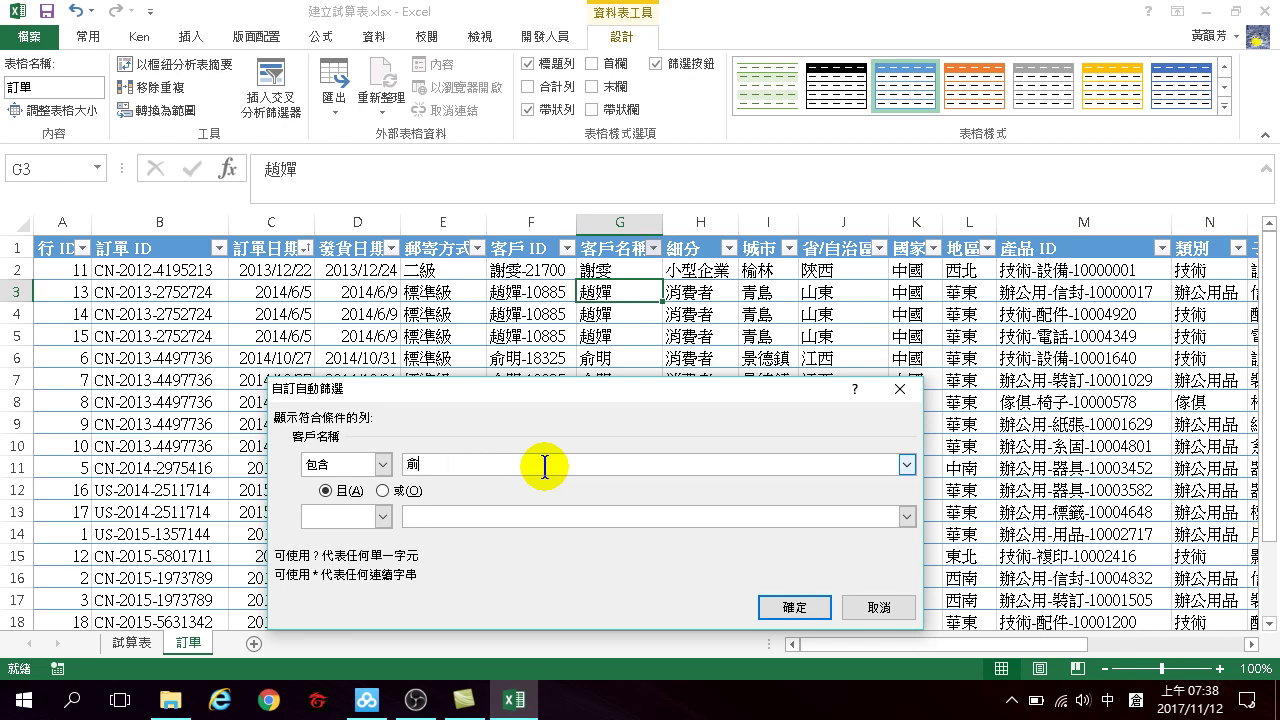
text(*)
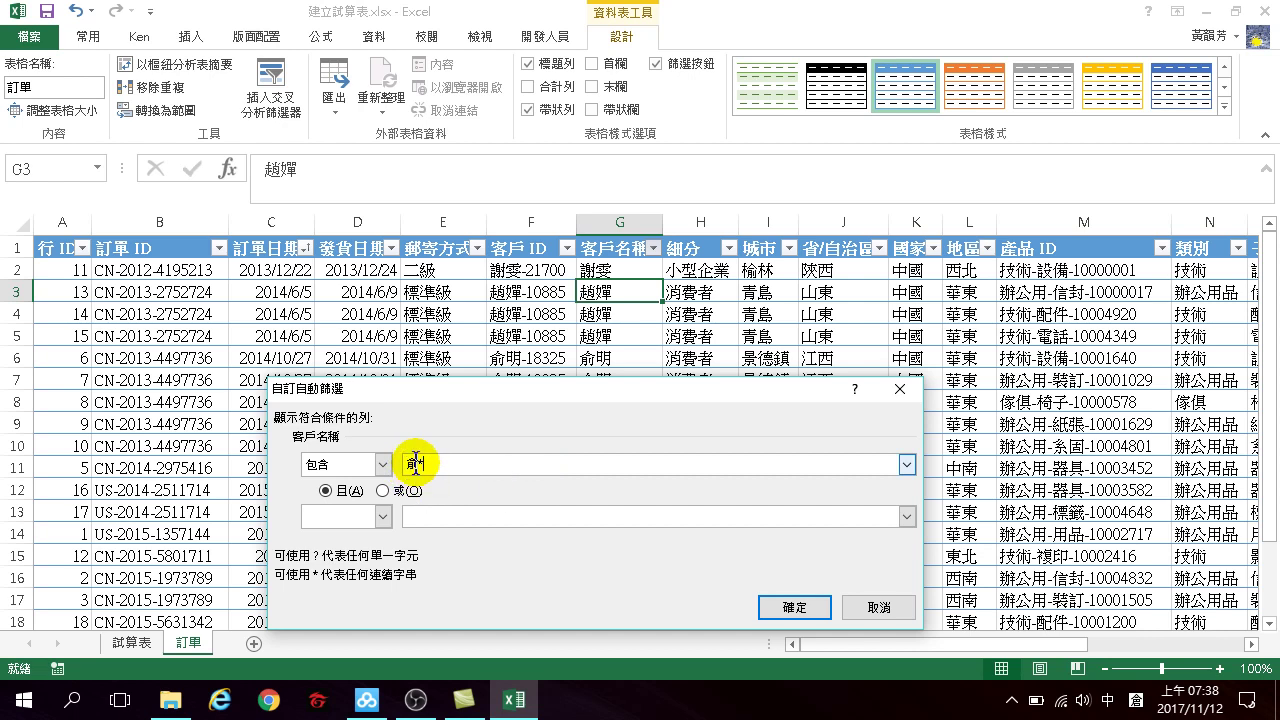
click(785, 607)
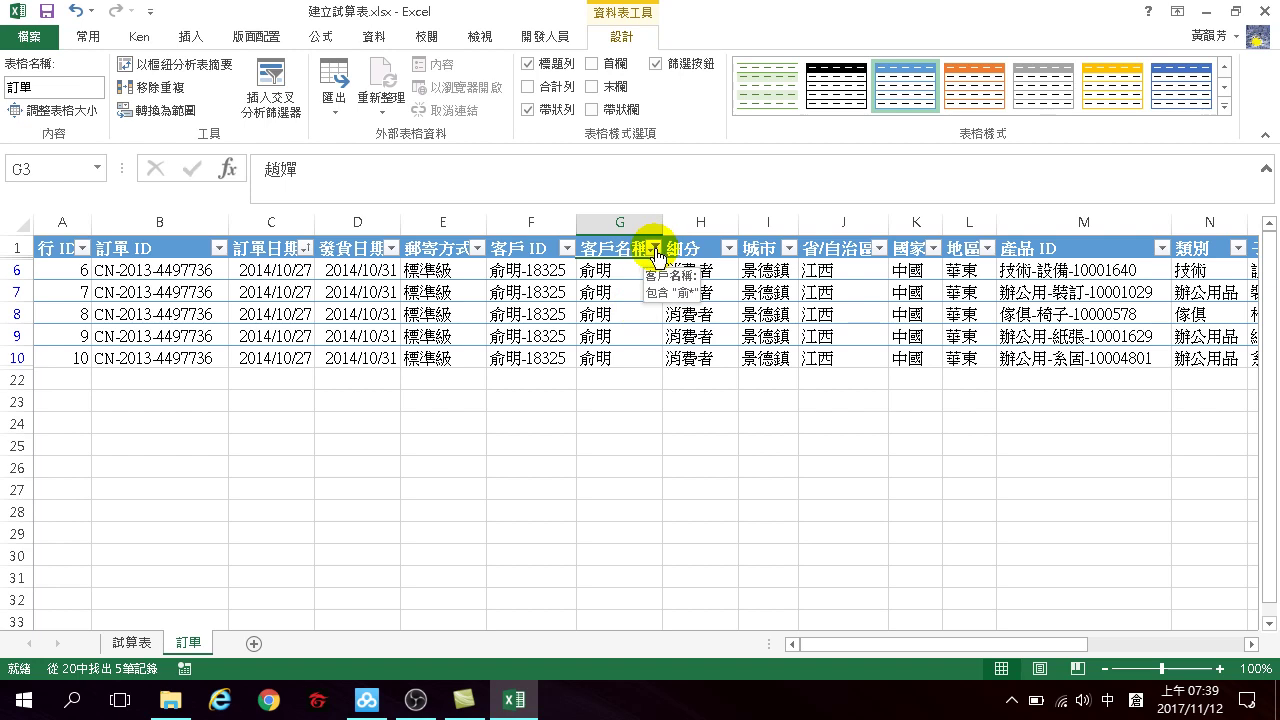
Clear the 客戶名稱 filter so all 20 orders are listed again
click(654, 249)
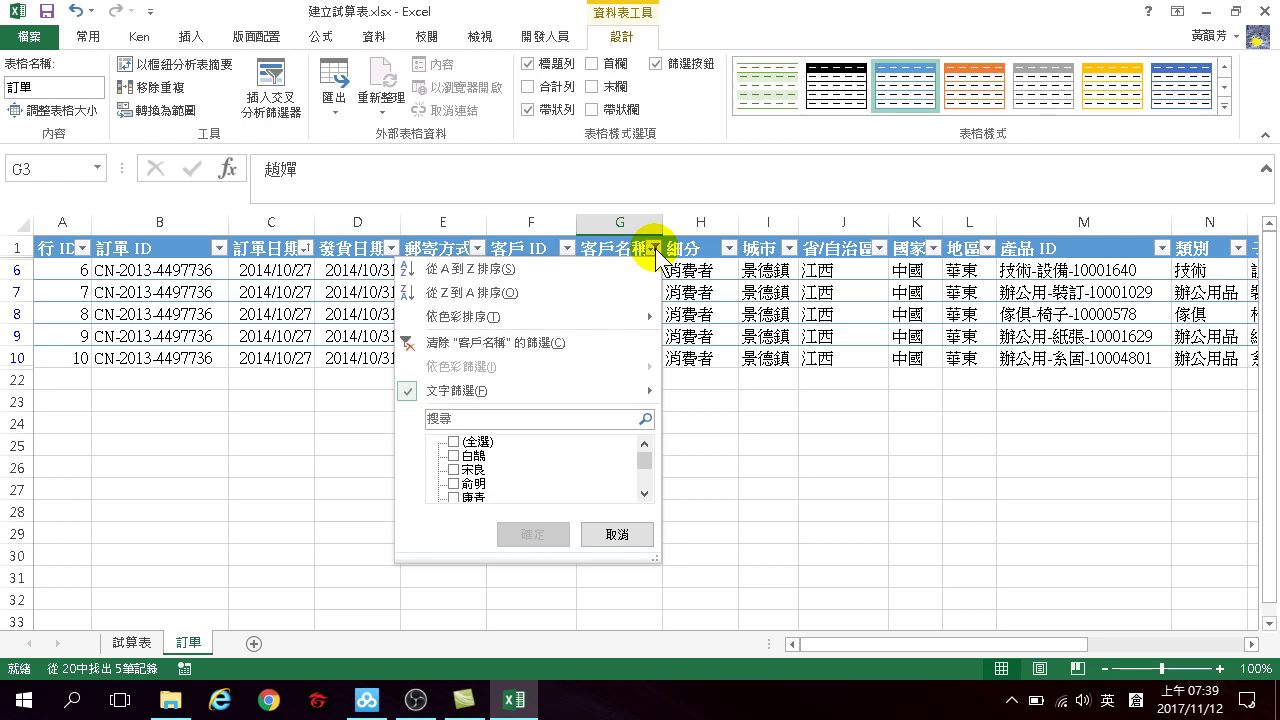
click(655, 252)
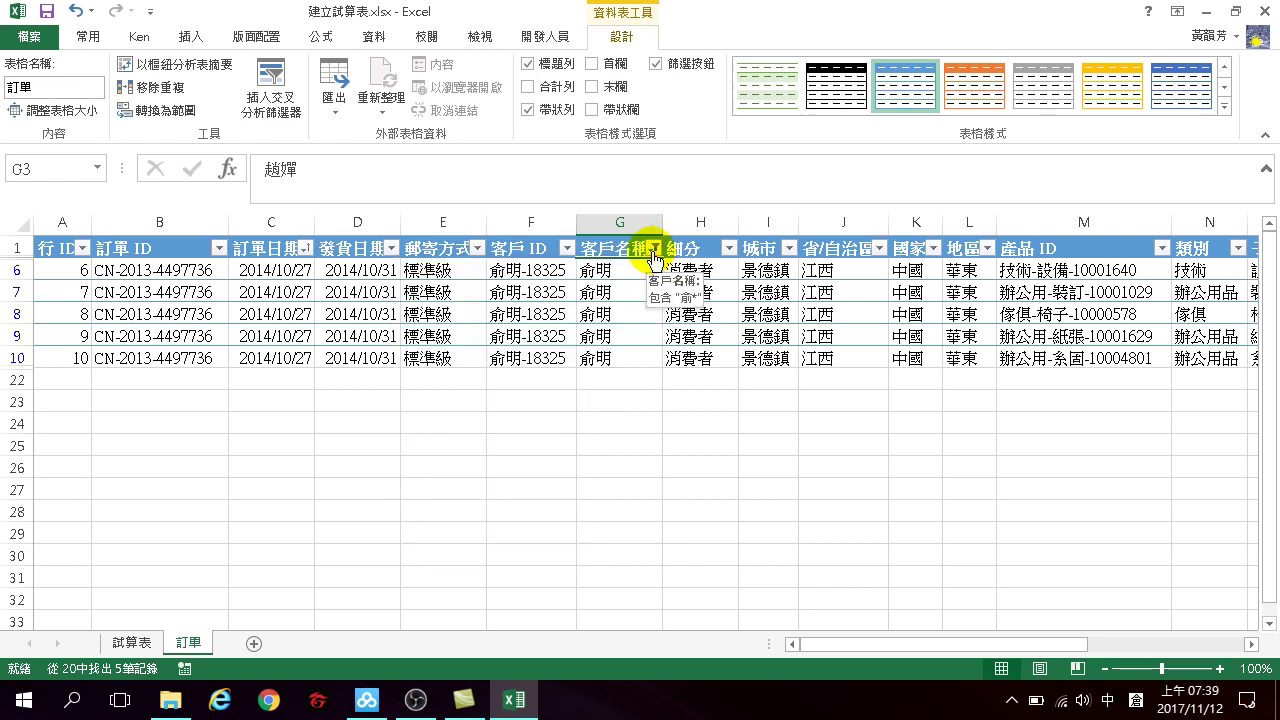
click(652, 250)
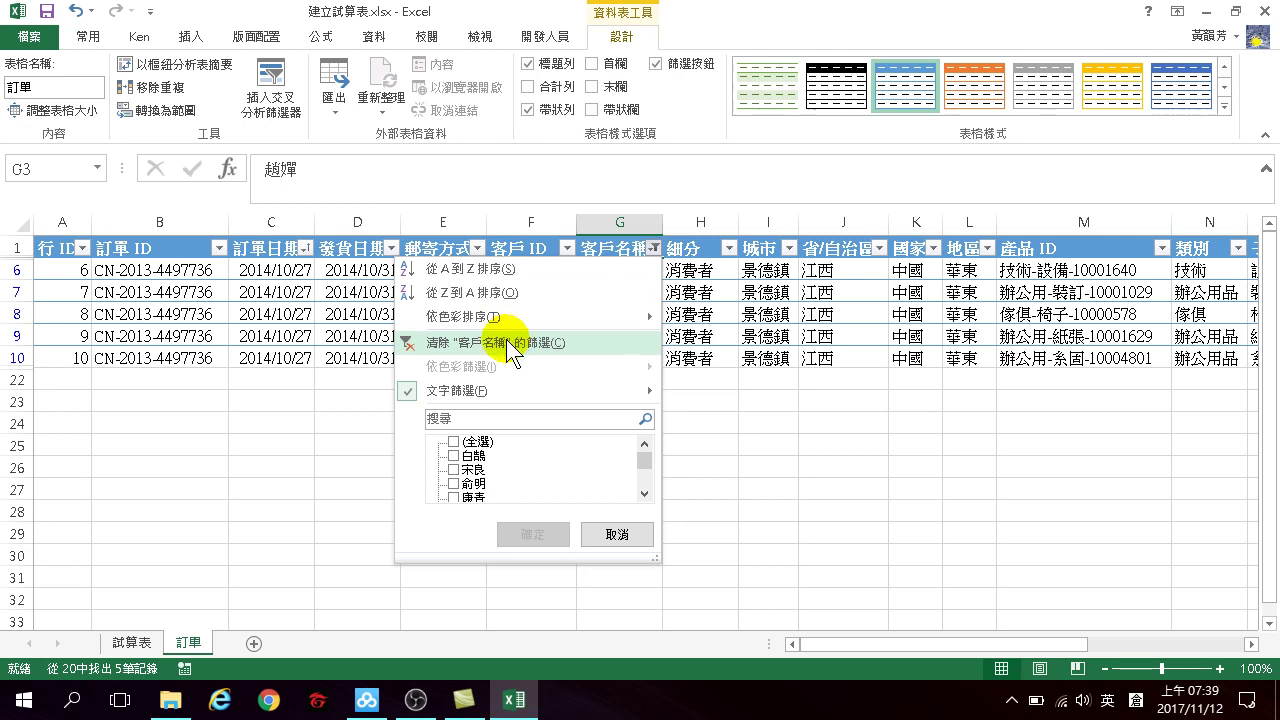
click(512, 342)
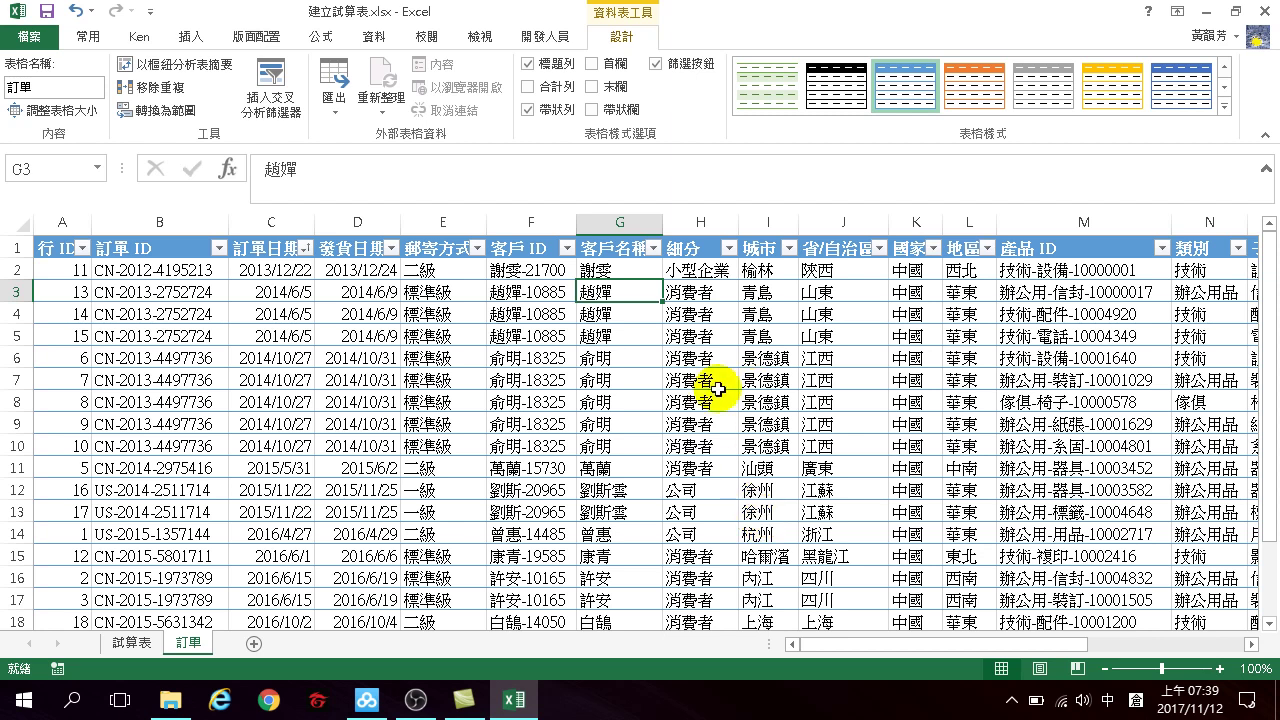
click(368, 270)
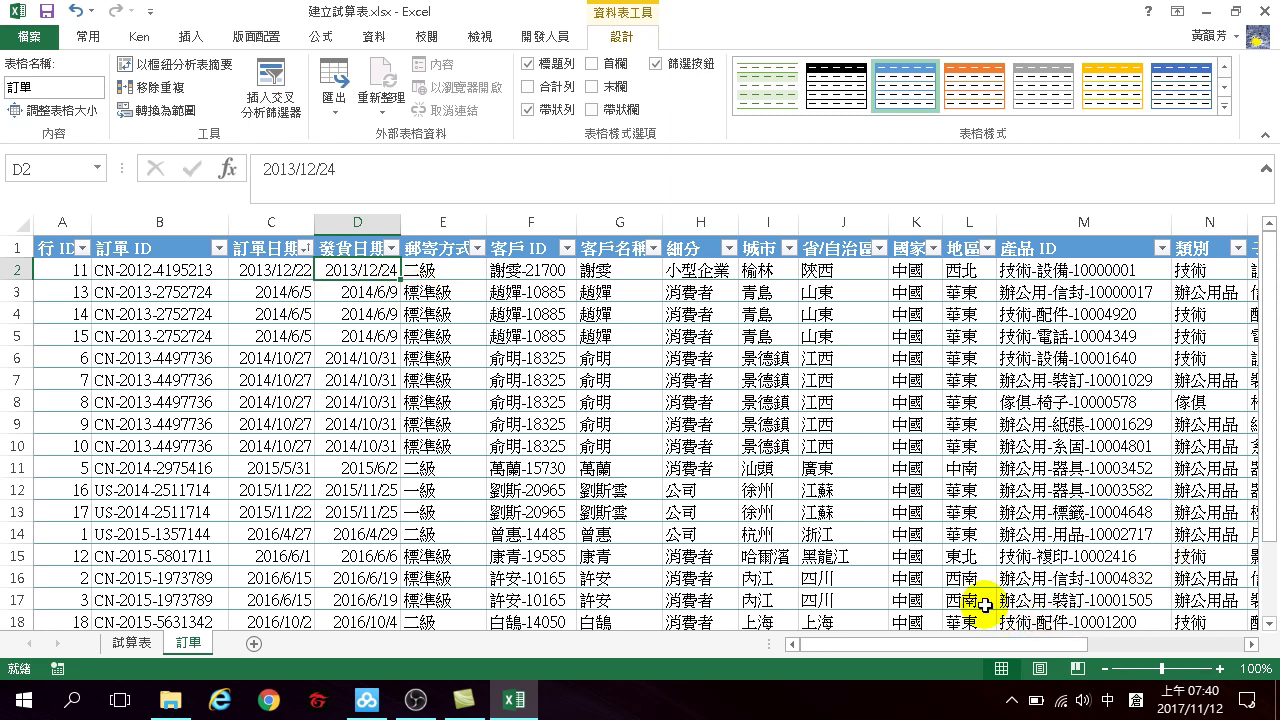
click(1270, 627)
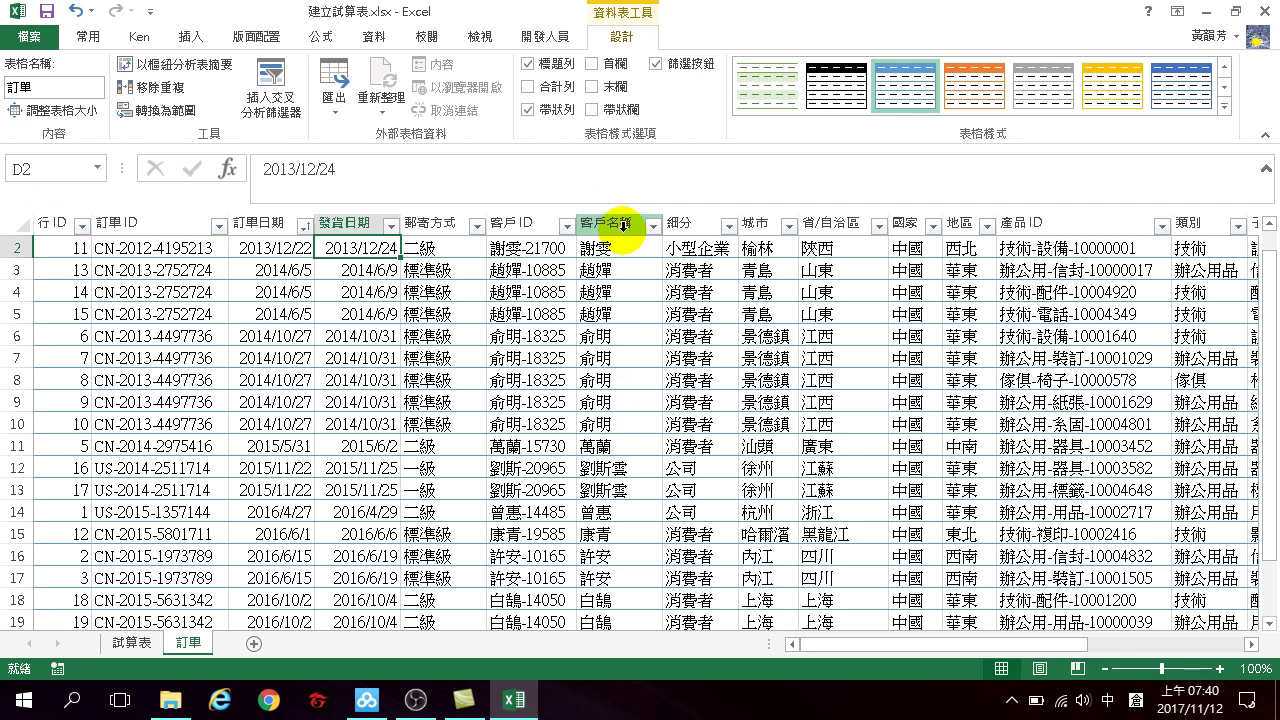
click(1271, 622)
click(1271, 622)
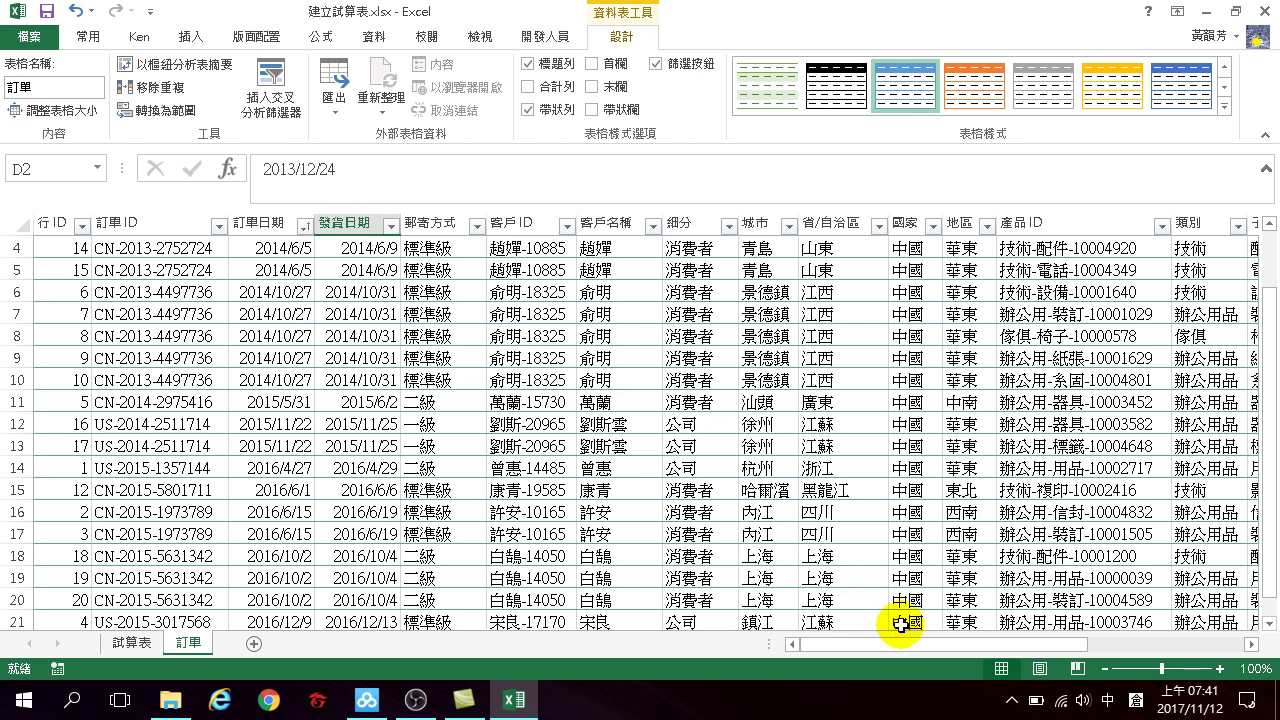
Scroll right to inspect 銷售額 and 折扣 values in rows 2, 4 and 12, then select empty cell U2
drag(902, 643, 1070, 640)
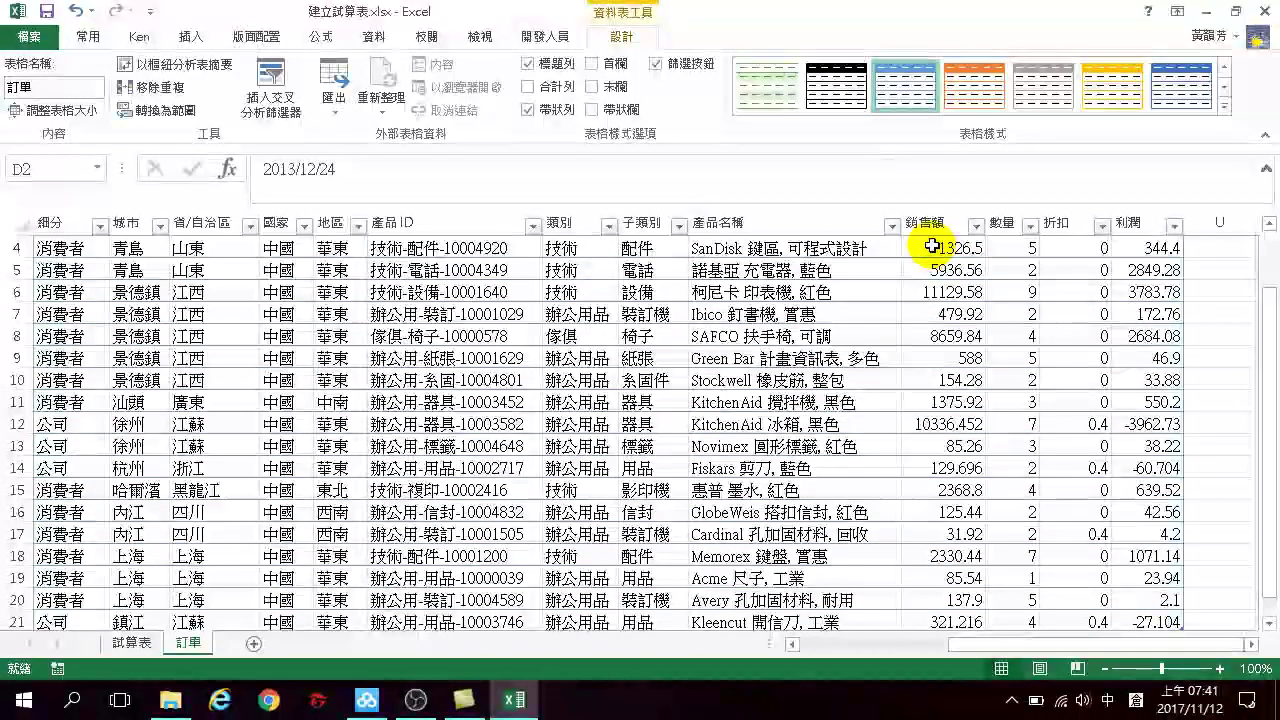
click(932, 246)
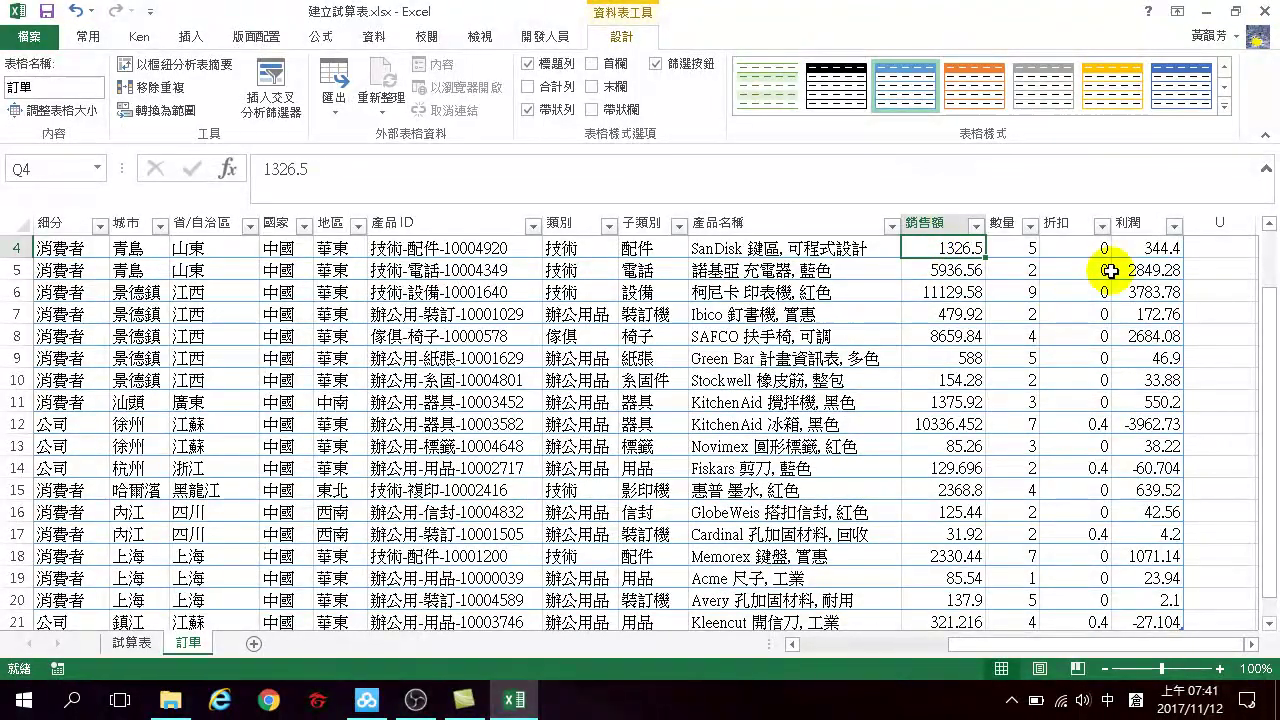
click(1062, 247)
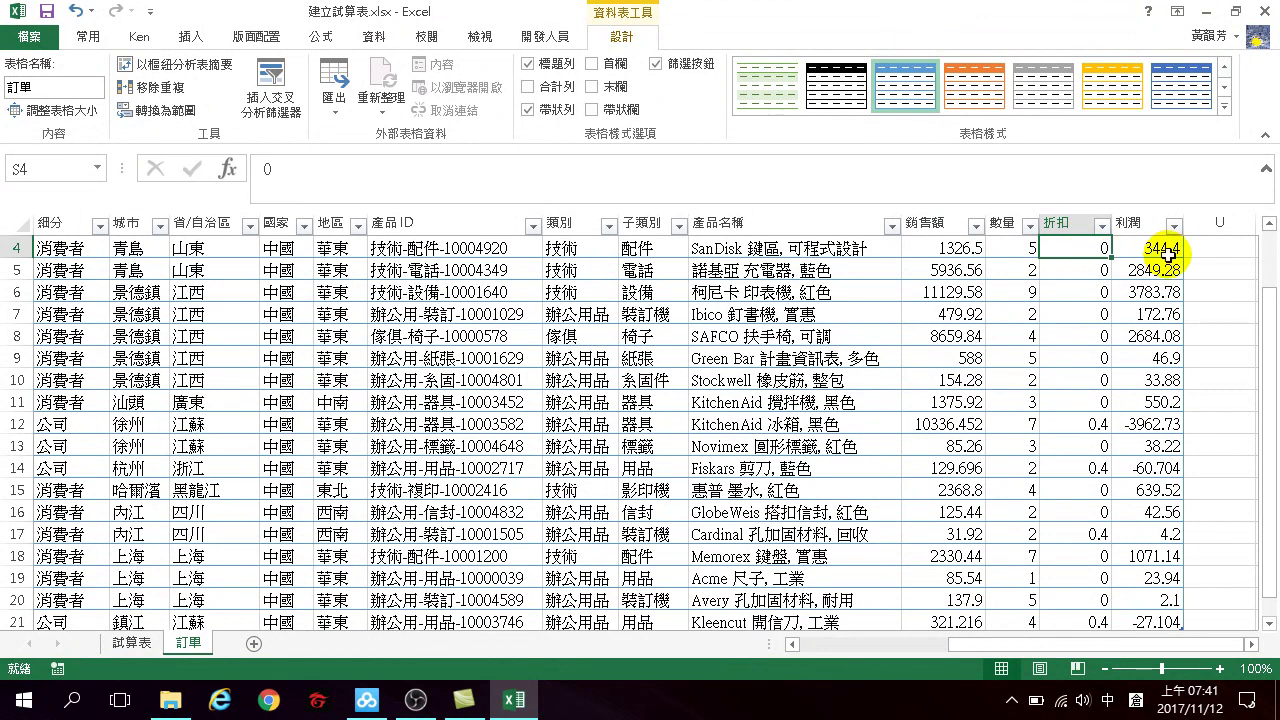
scroll(1100, 268, up, 1)
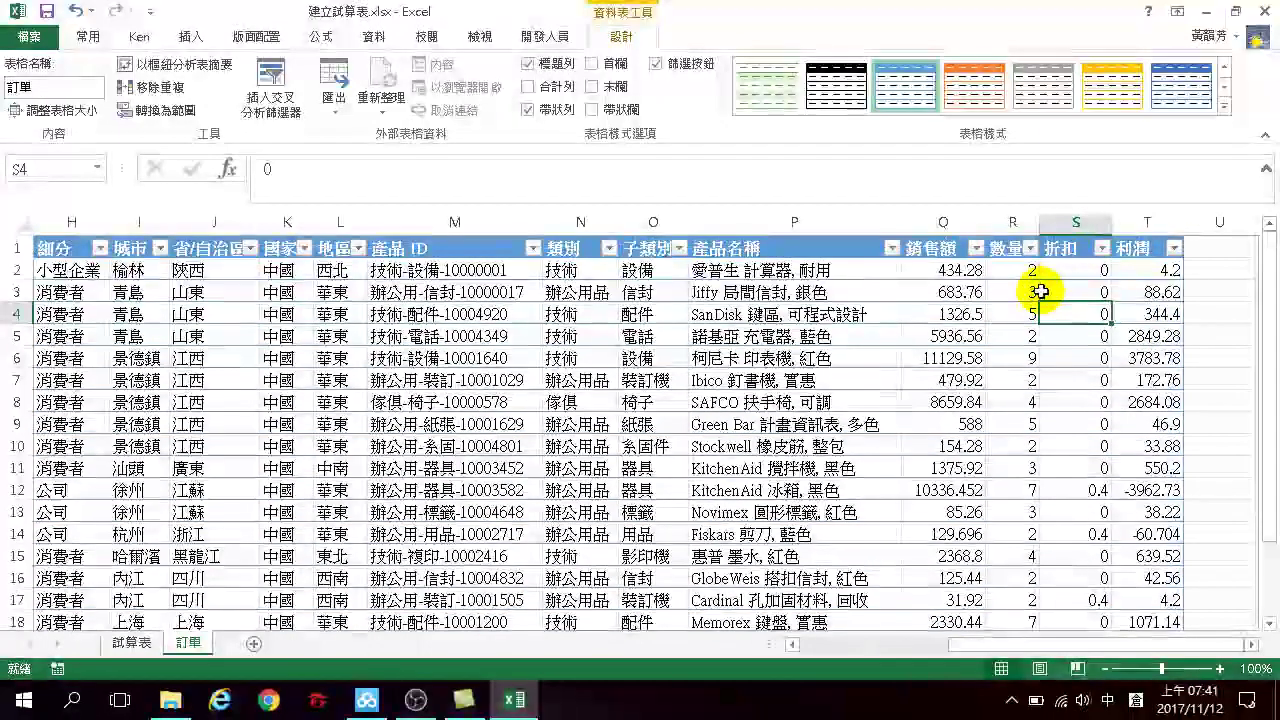
click(1068, 270)
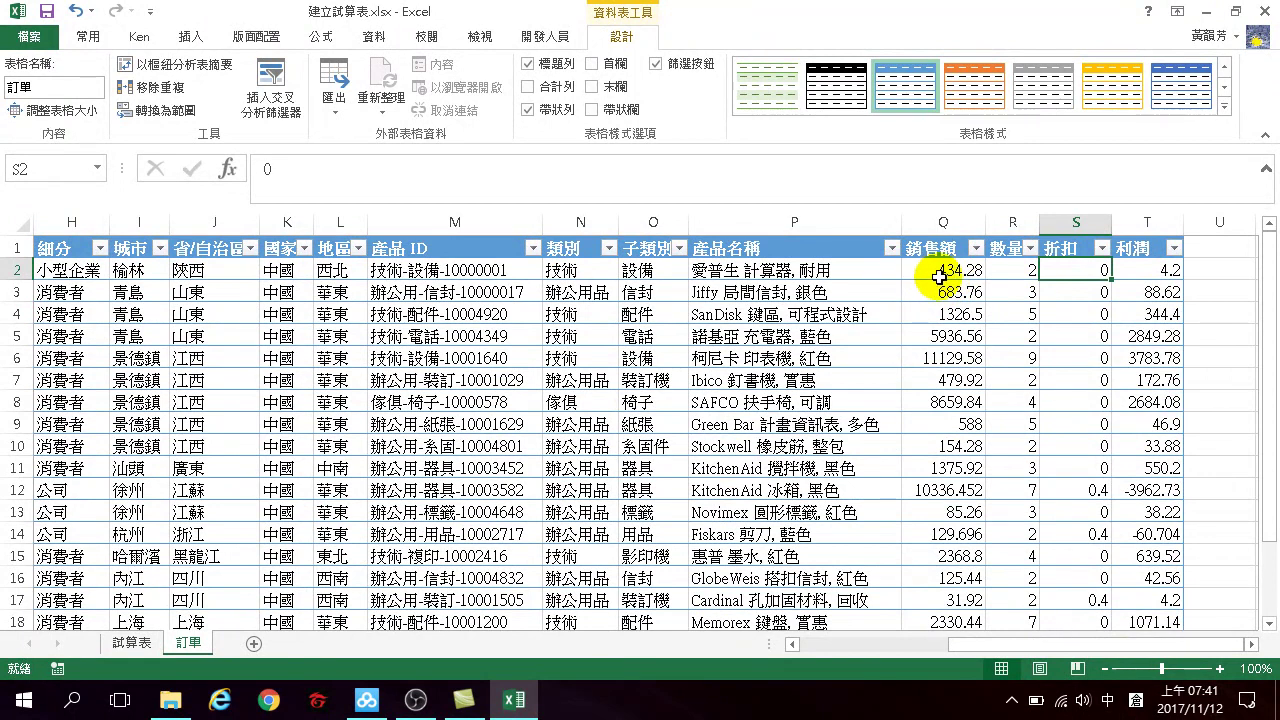
click(943, 268)
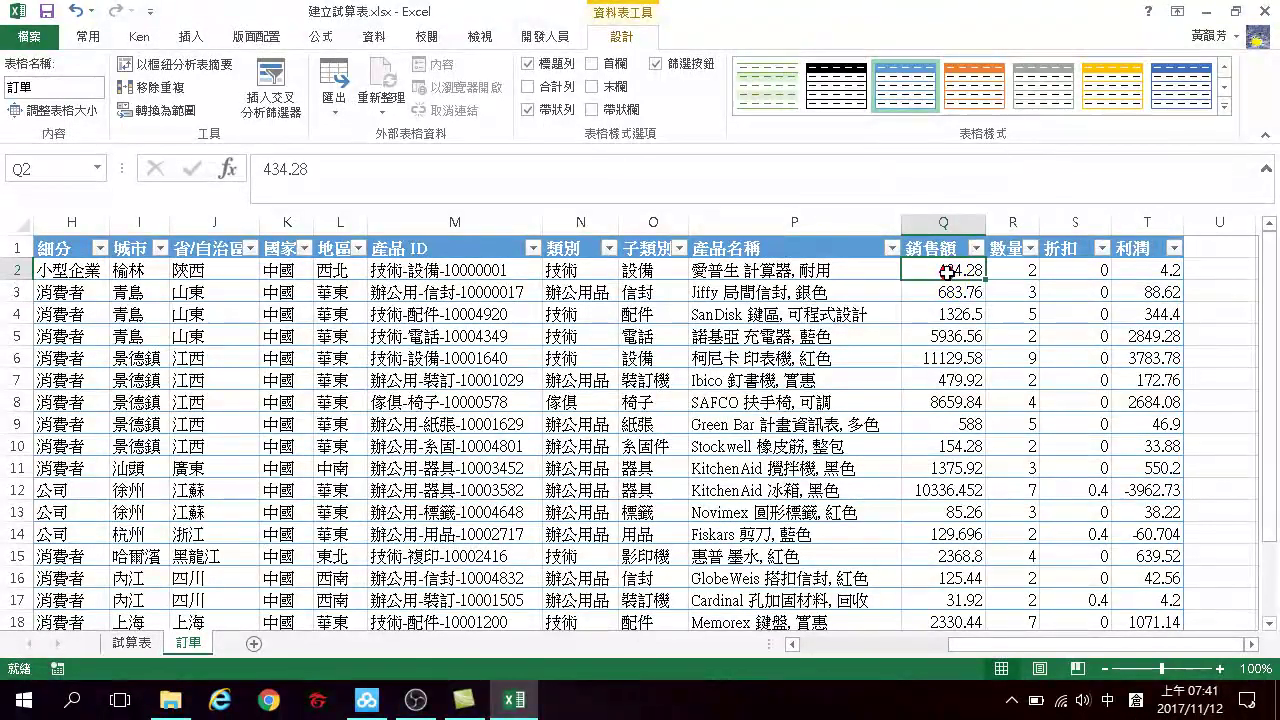
click(941, 490)
click(1094, 491)
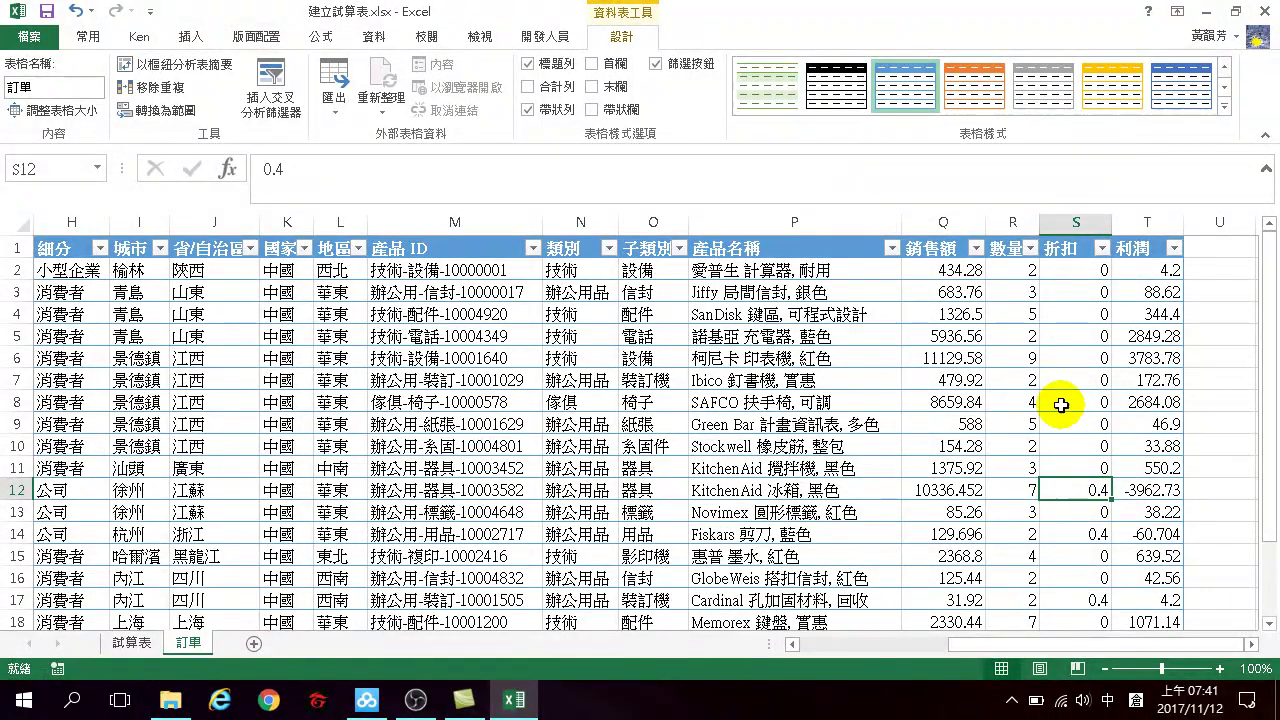
click(1202, 270)
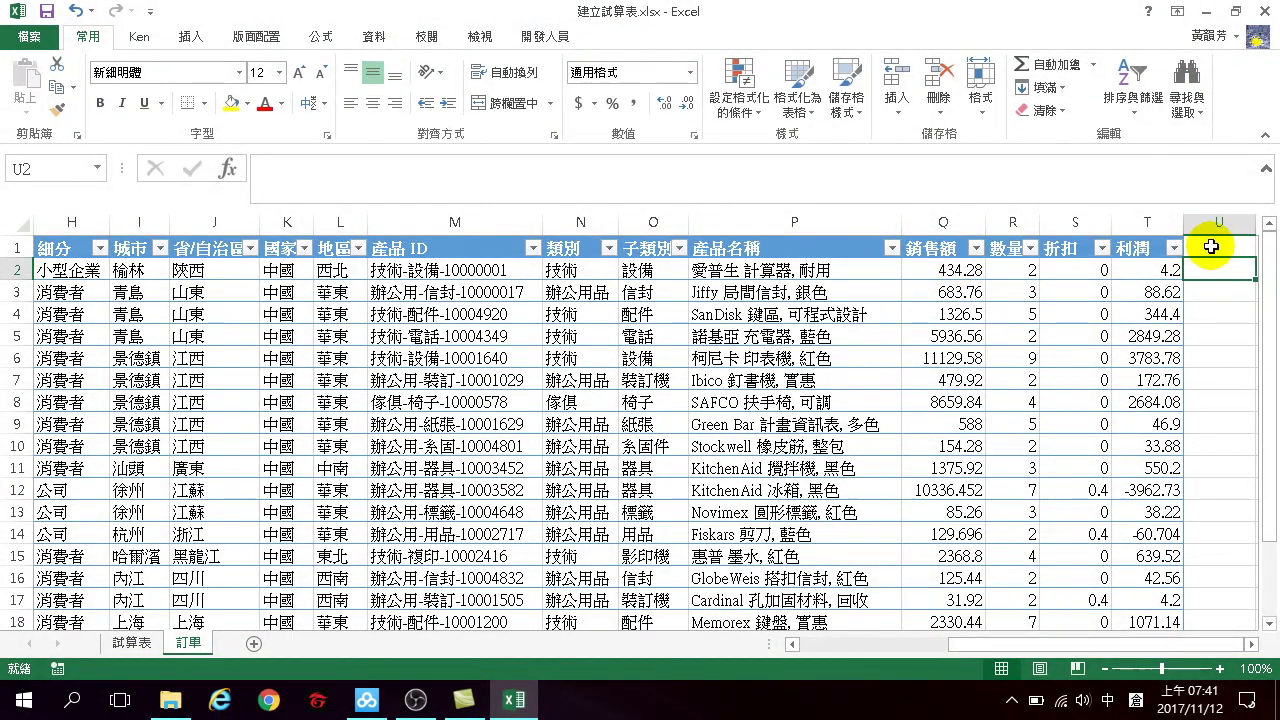
Enter the header 真實銷售額 in cell U1 with the Chinese IME, extending the table to column U
click(1211, 247)
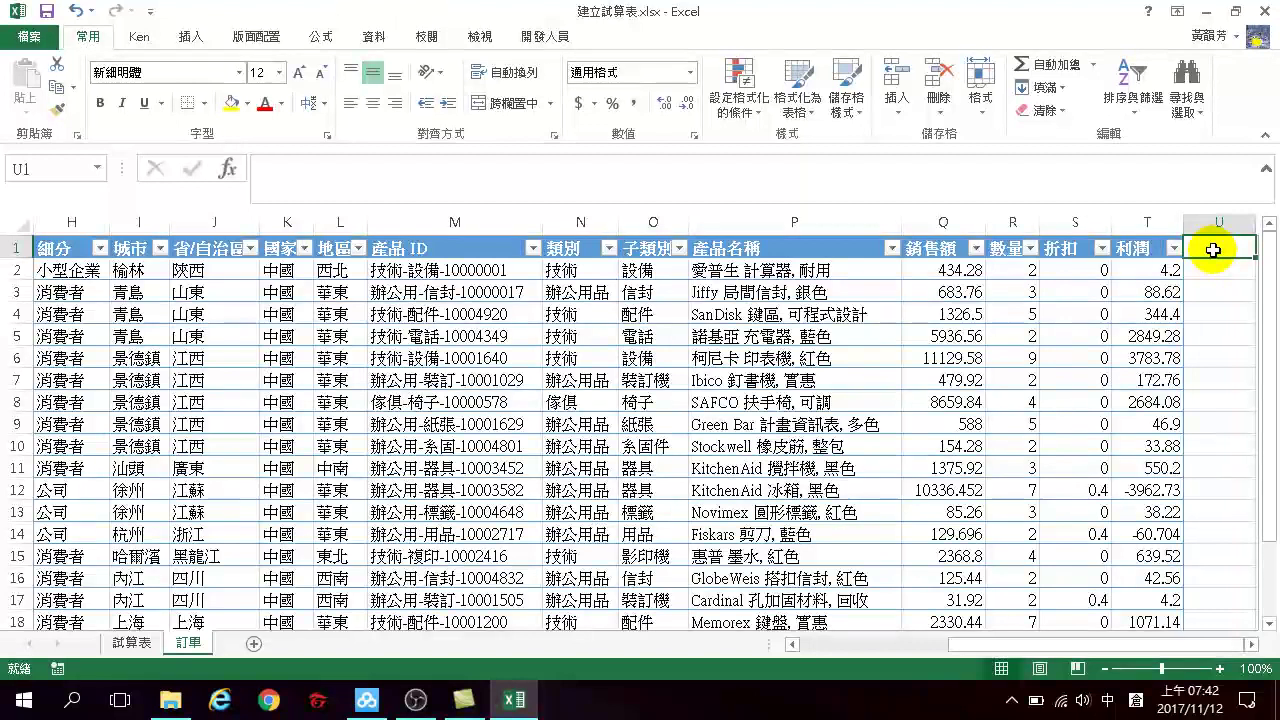
text(十月)
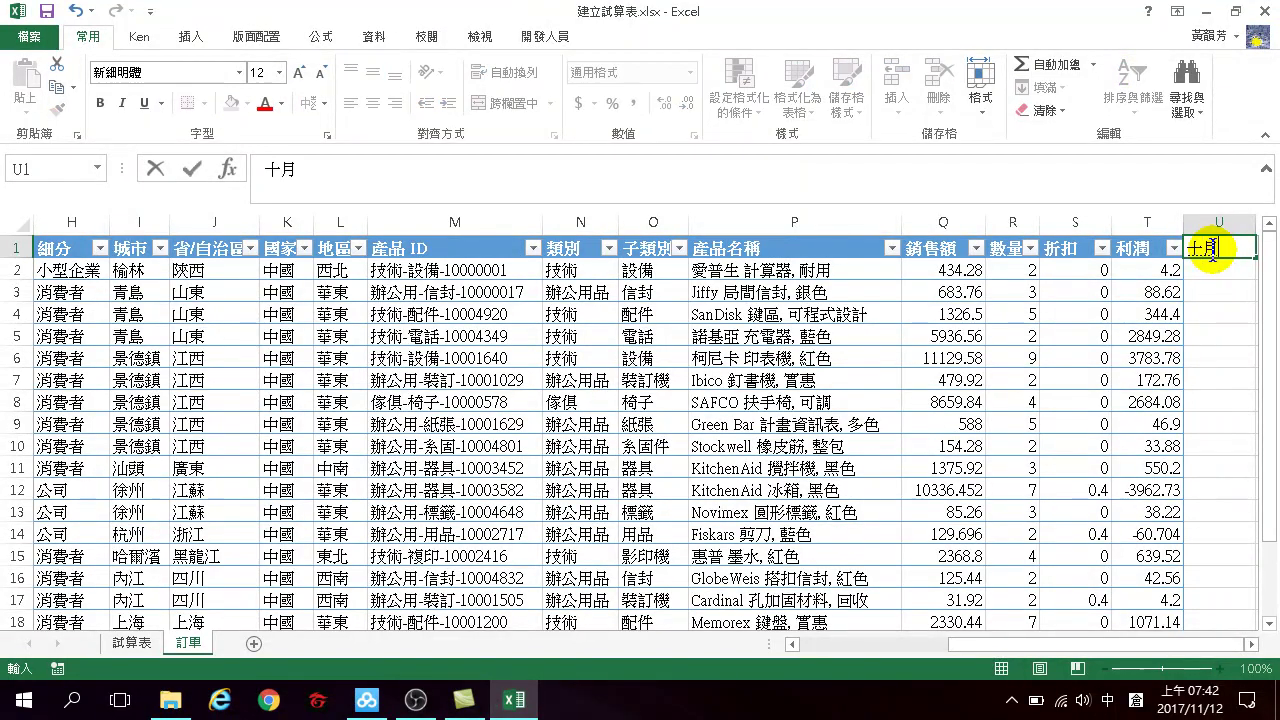
text(cjwjccfbogr)
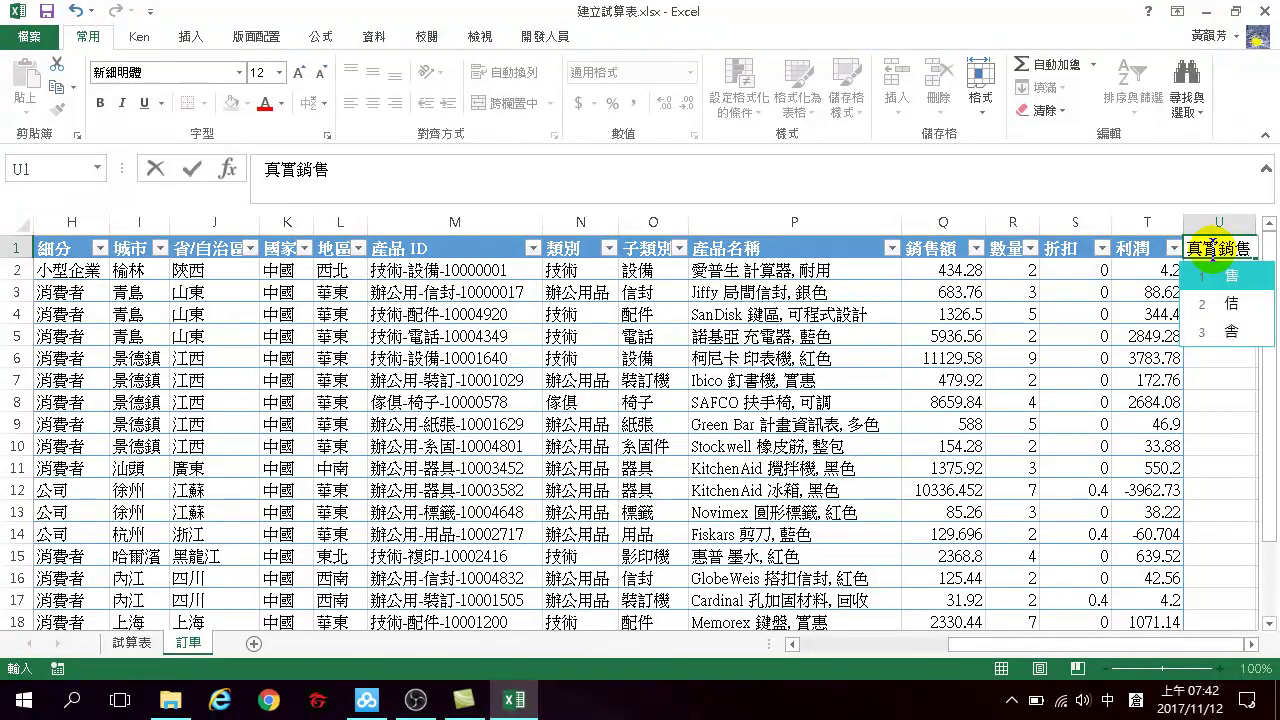
text(jrmbc)
key(space)
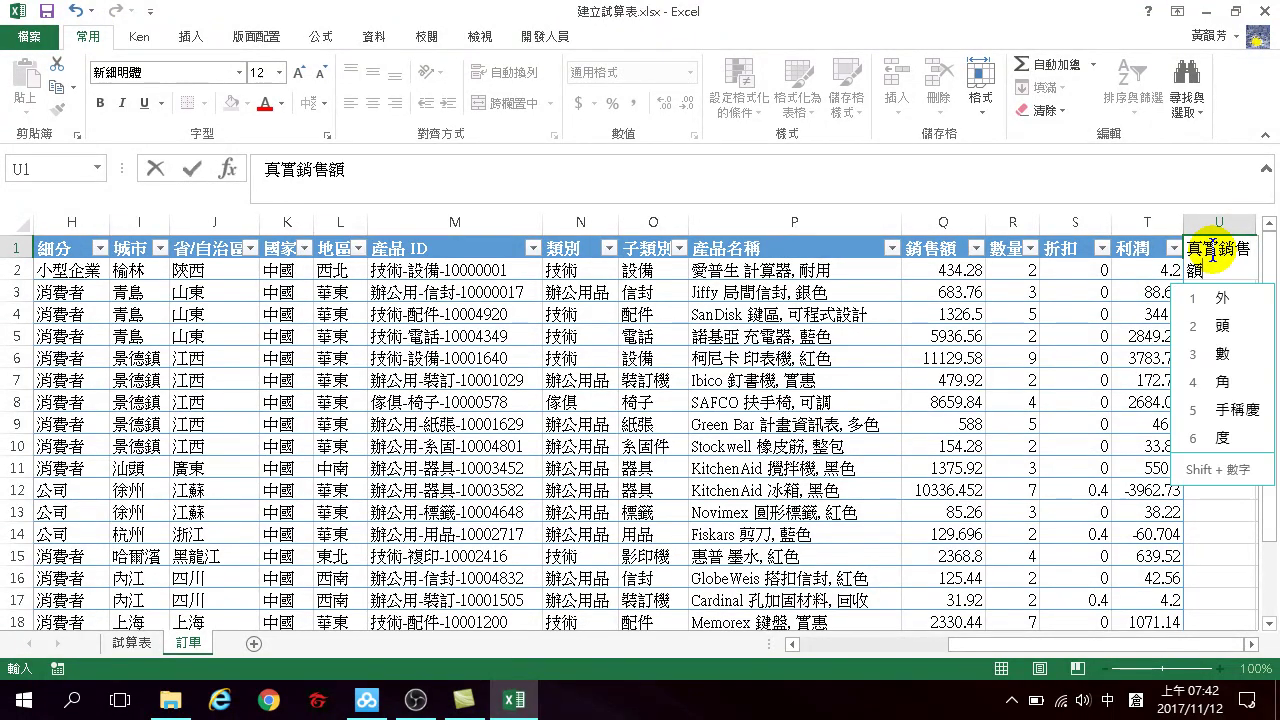
key(Escape)
key(Return)
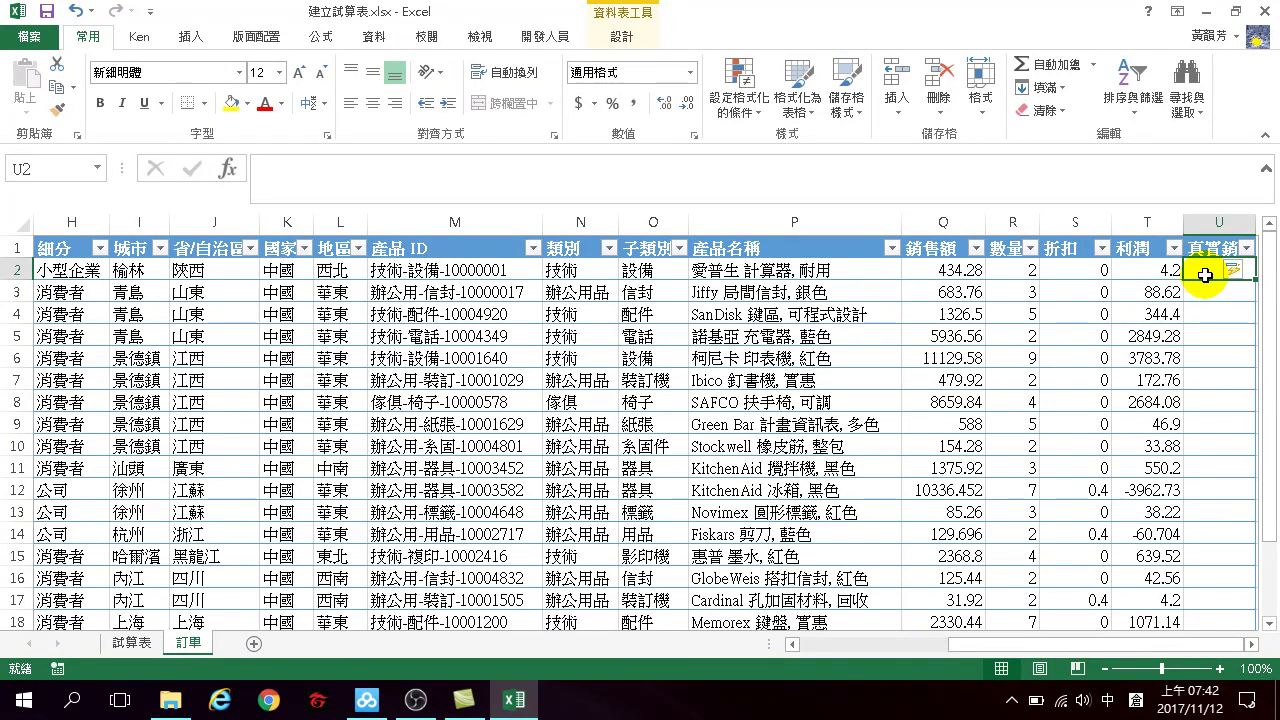
Start a formula in U2 with =, trying 銷售額 column references and erasing them back
text(=)
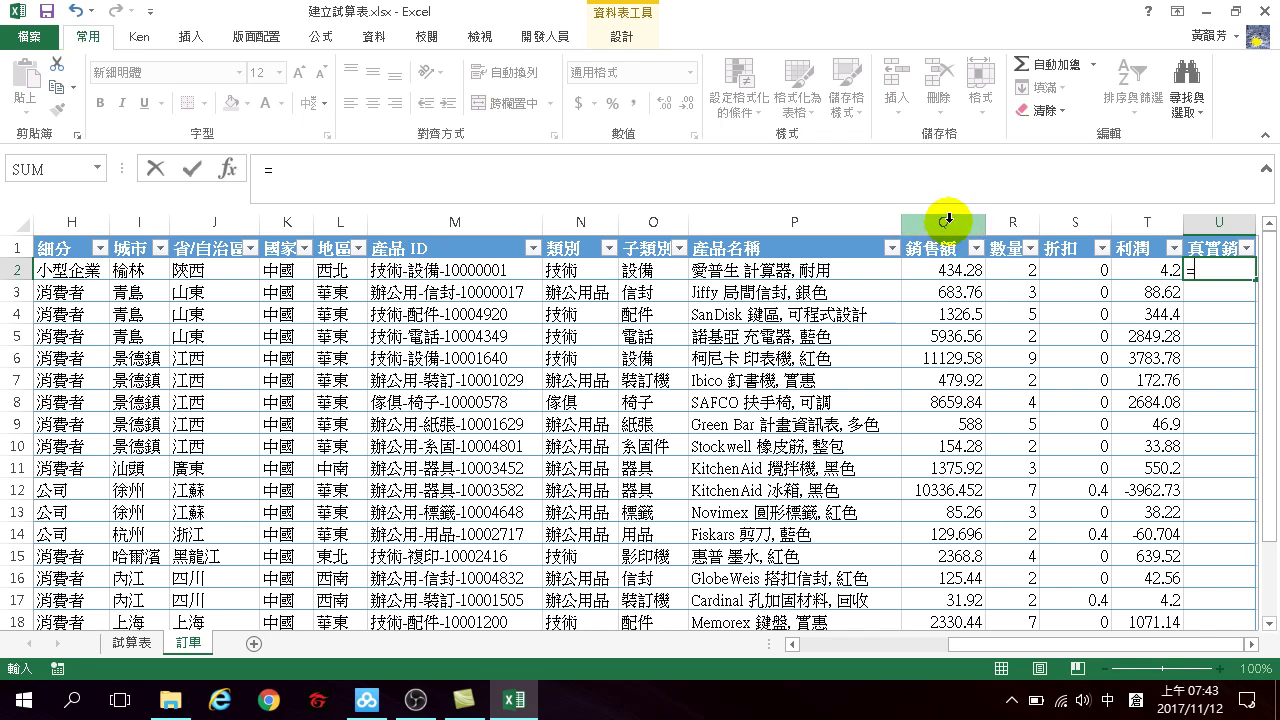
click(947, 220)
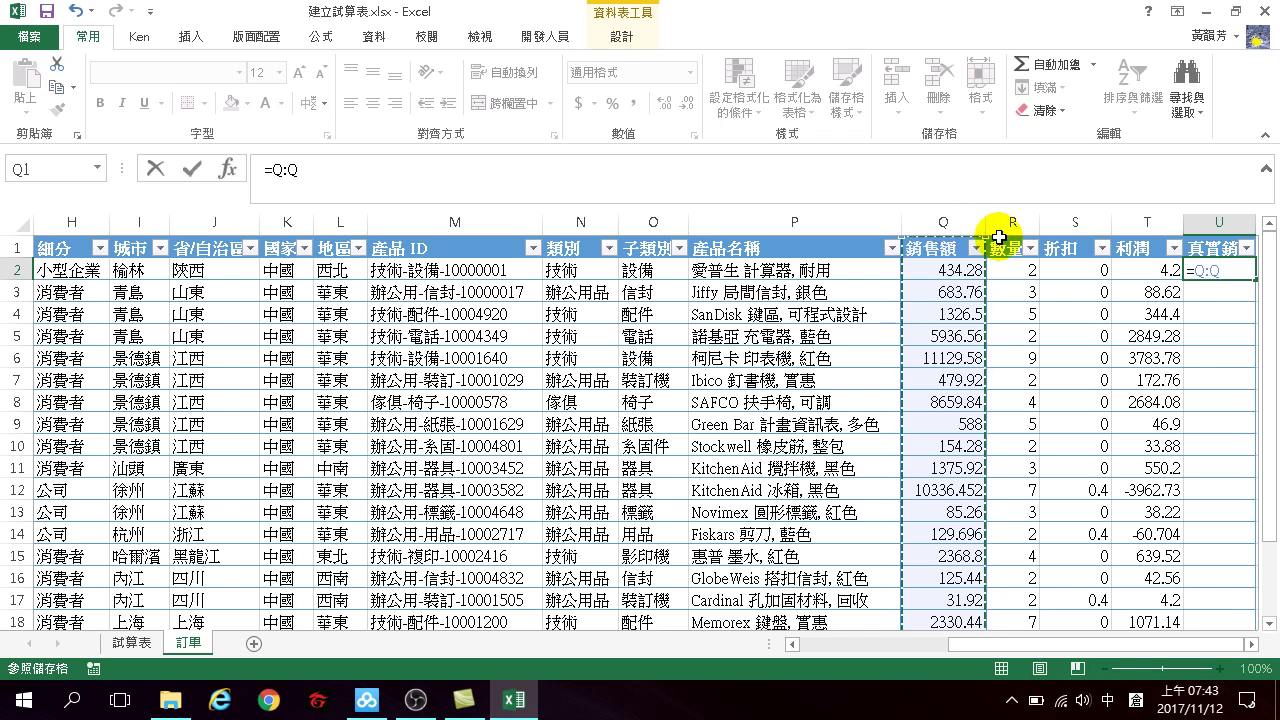
key(BackSpace)
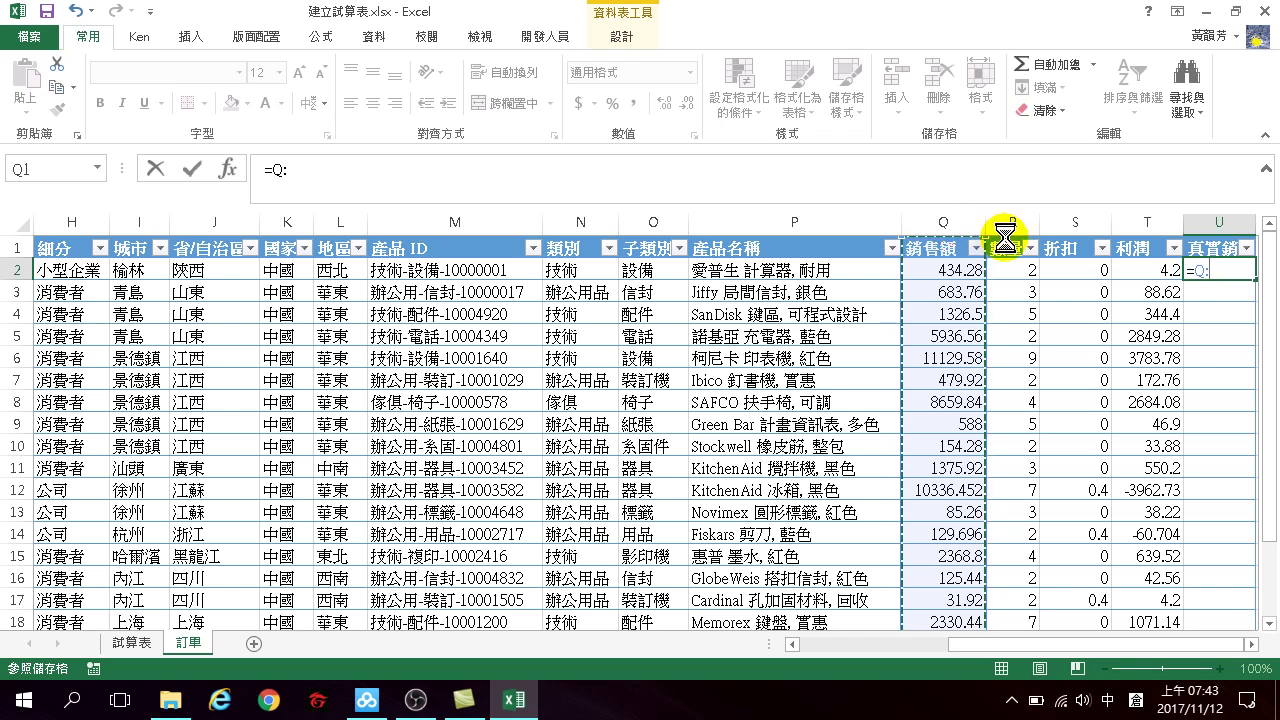
key(BackSpace)
key(BackSpace)
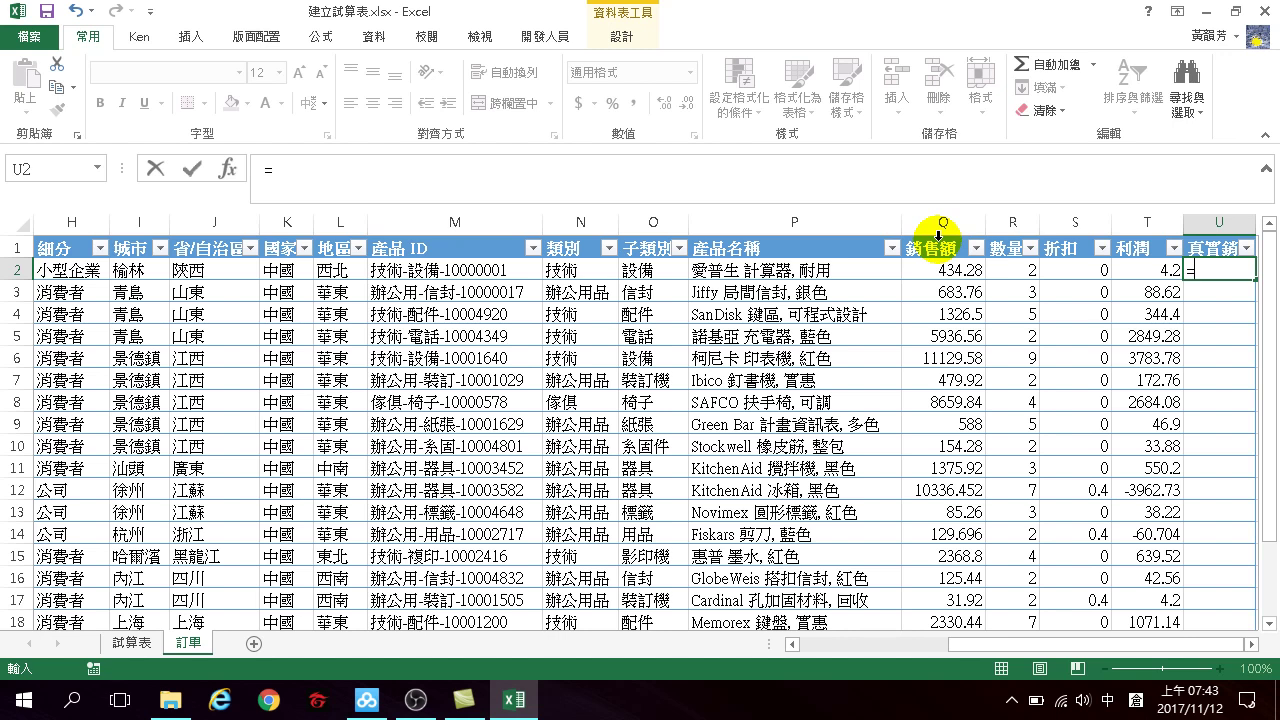
click(938, 235)
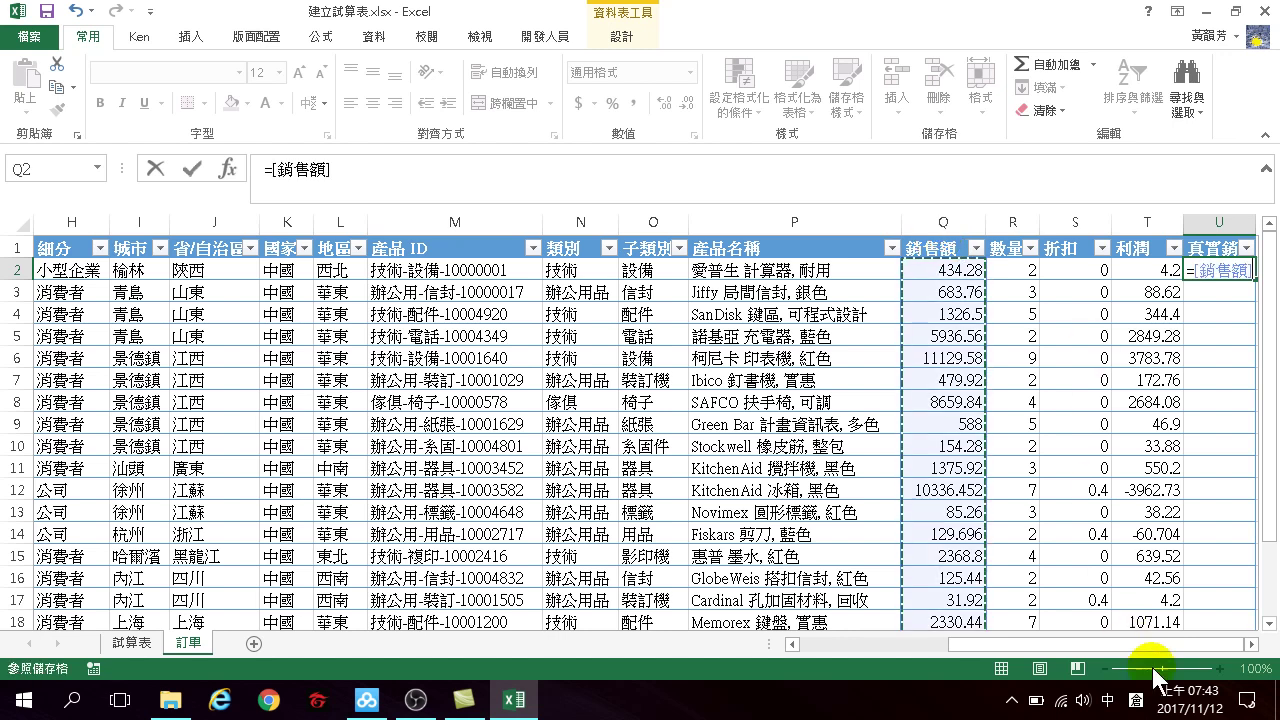
click(1250, 644)
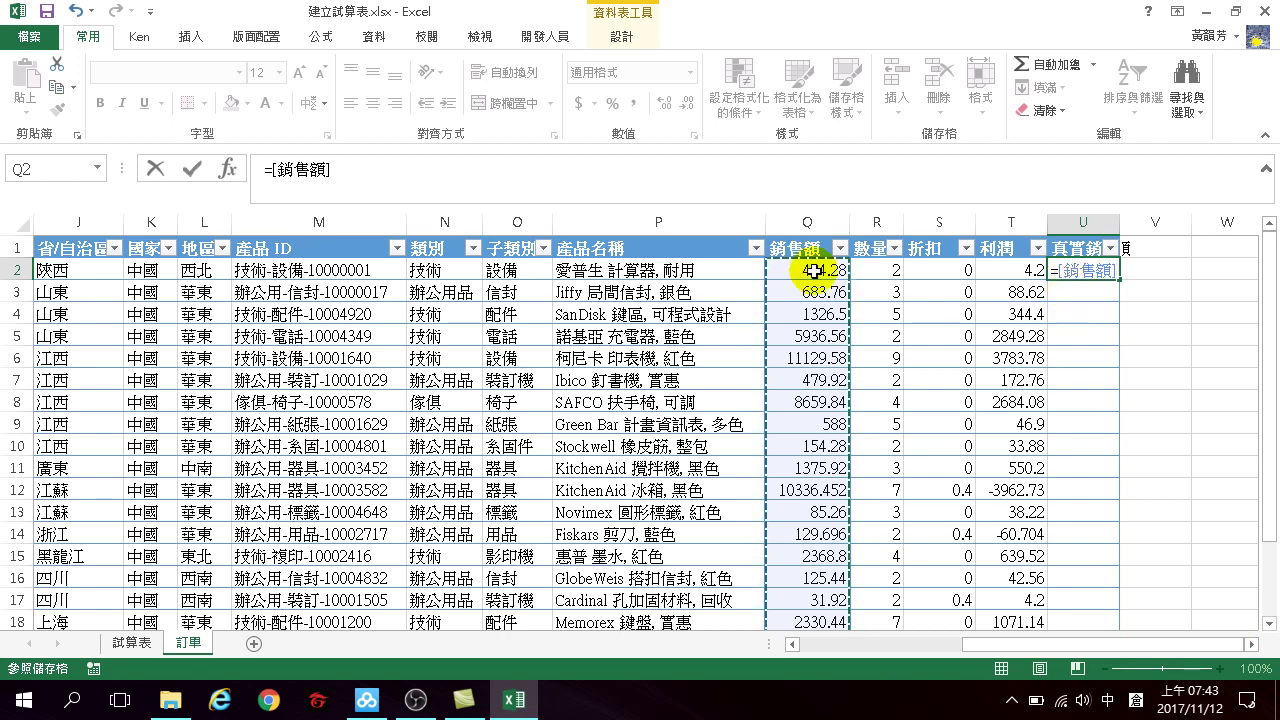
key(BackSpace)
key(BackSpace)
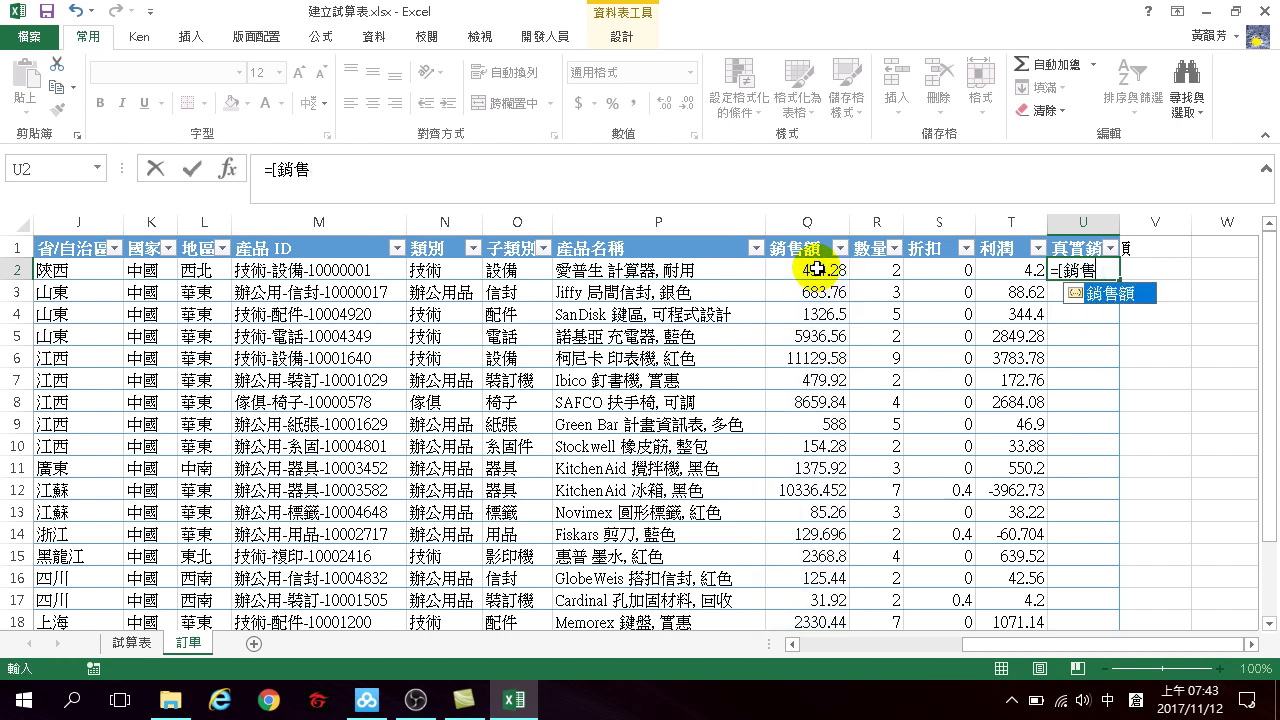
key(BackSpace)
key(BackSpace)
key(BackSpace)
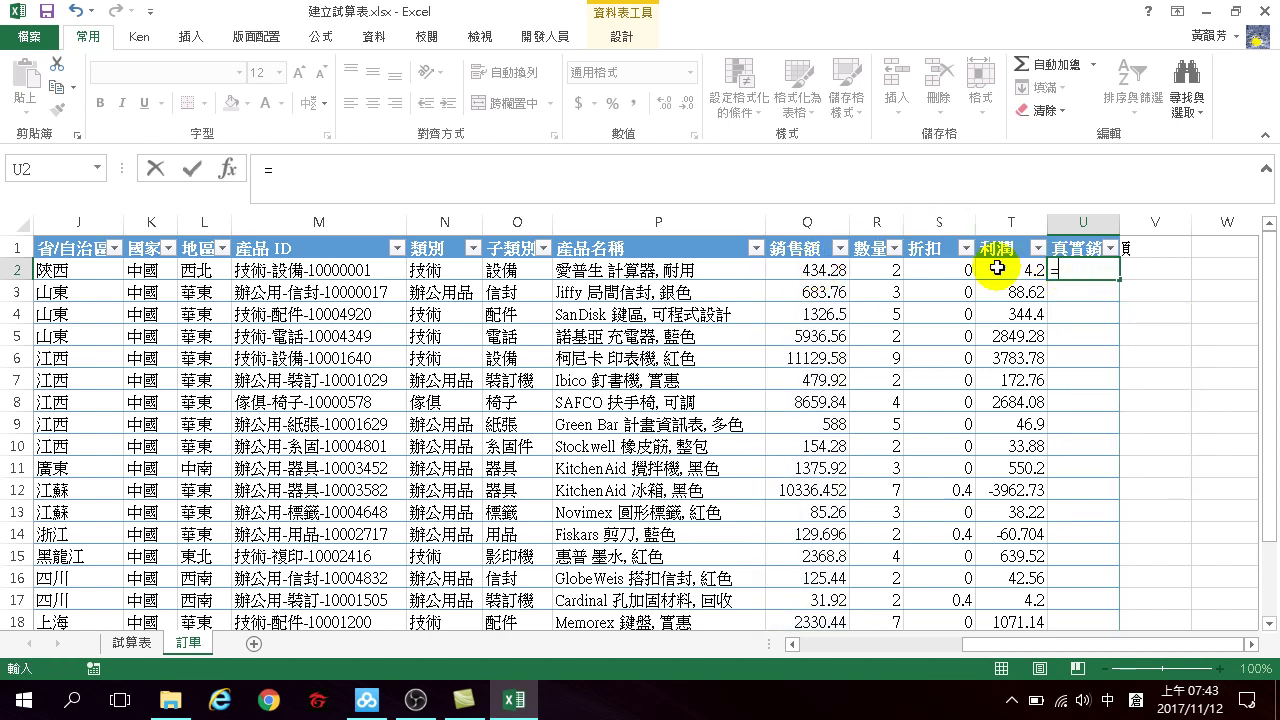
click(819, 271)
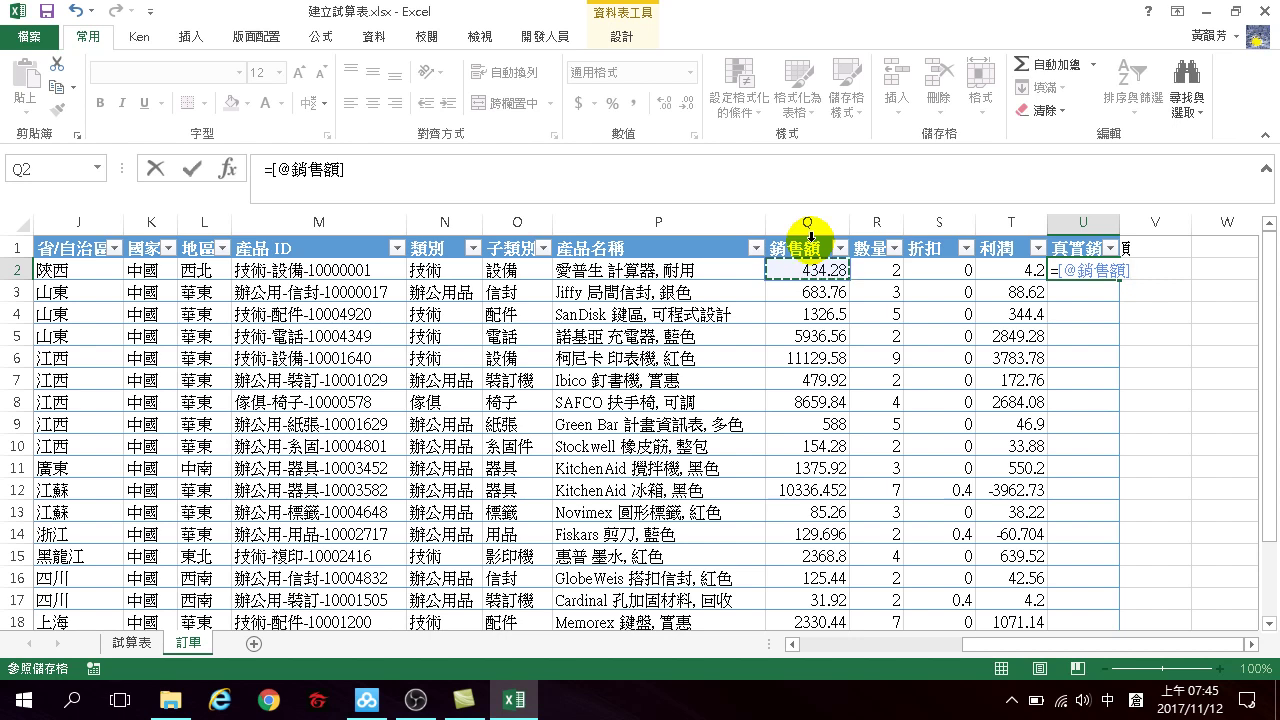
Rebuild U2's formula as =[銷售額]*(1-[折扣]) and enter it to auto-fill the column
key(BackSpace)
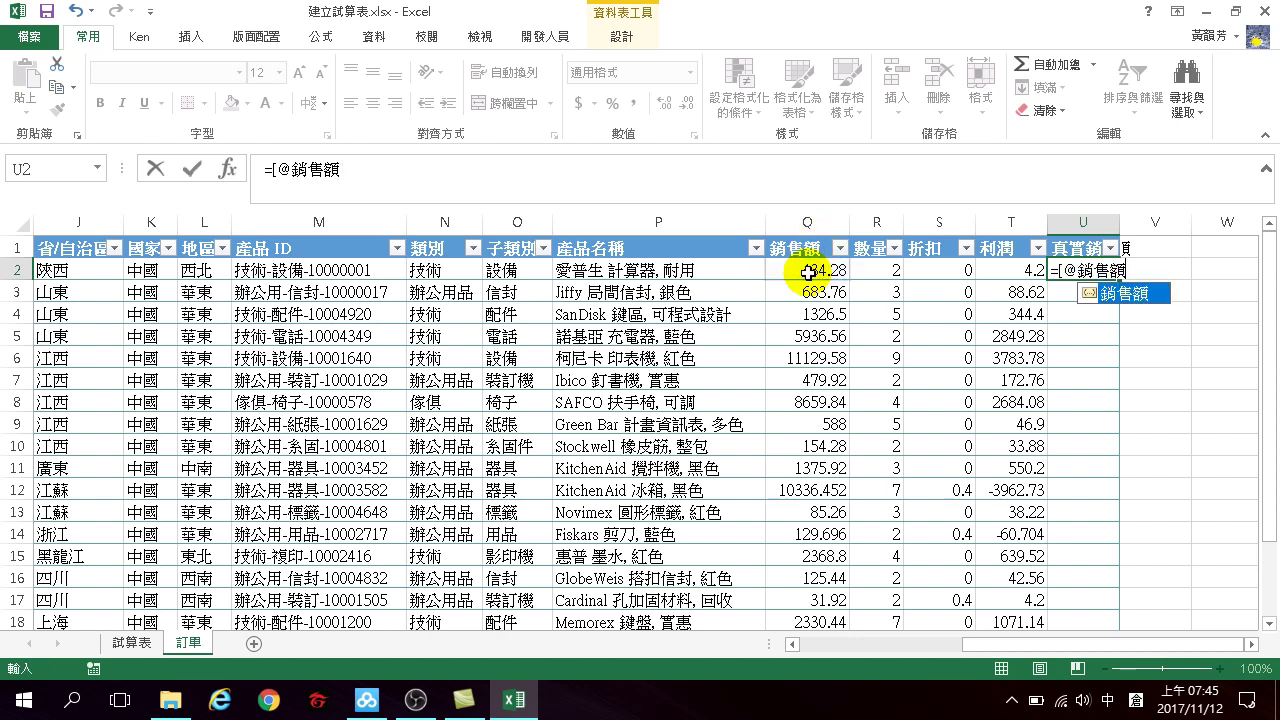
key(BackSpace)
key(BackSpace)
key(BackSpace)
key(BackSpace)
key(BackSpace)
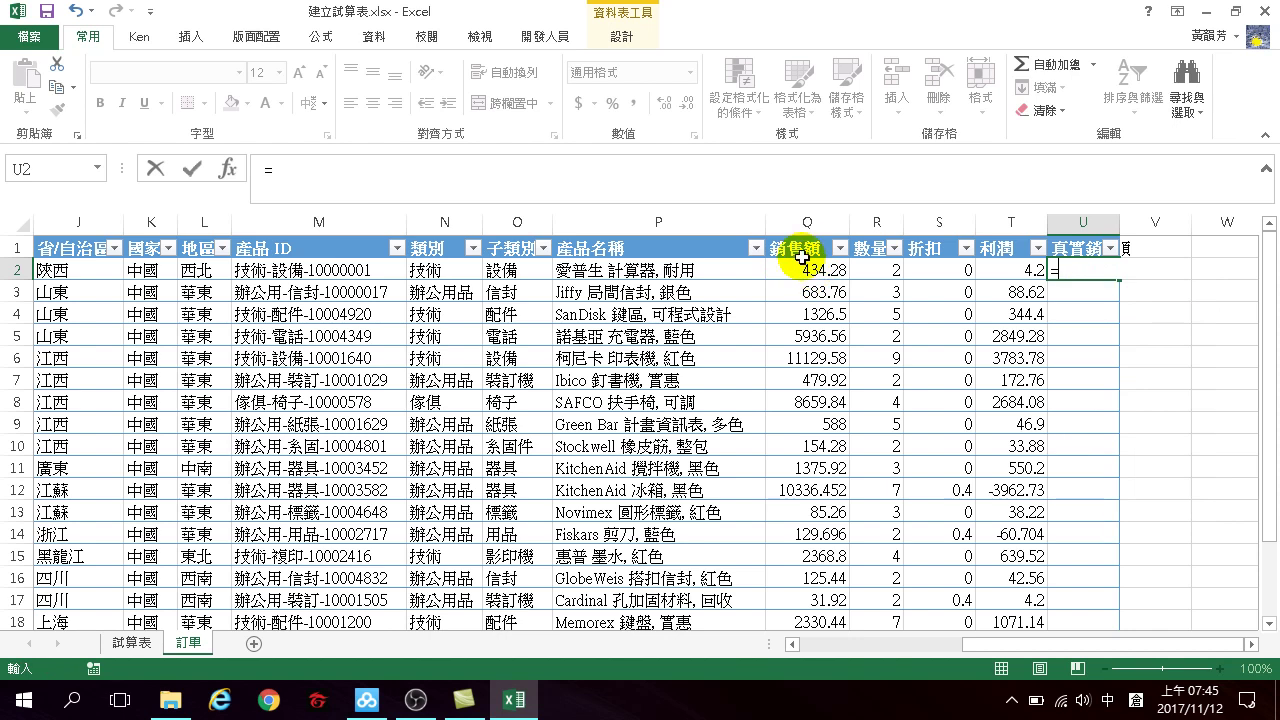
click(806, 240)
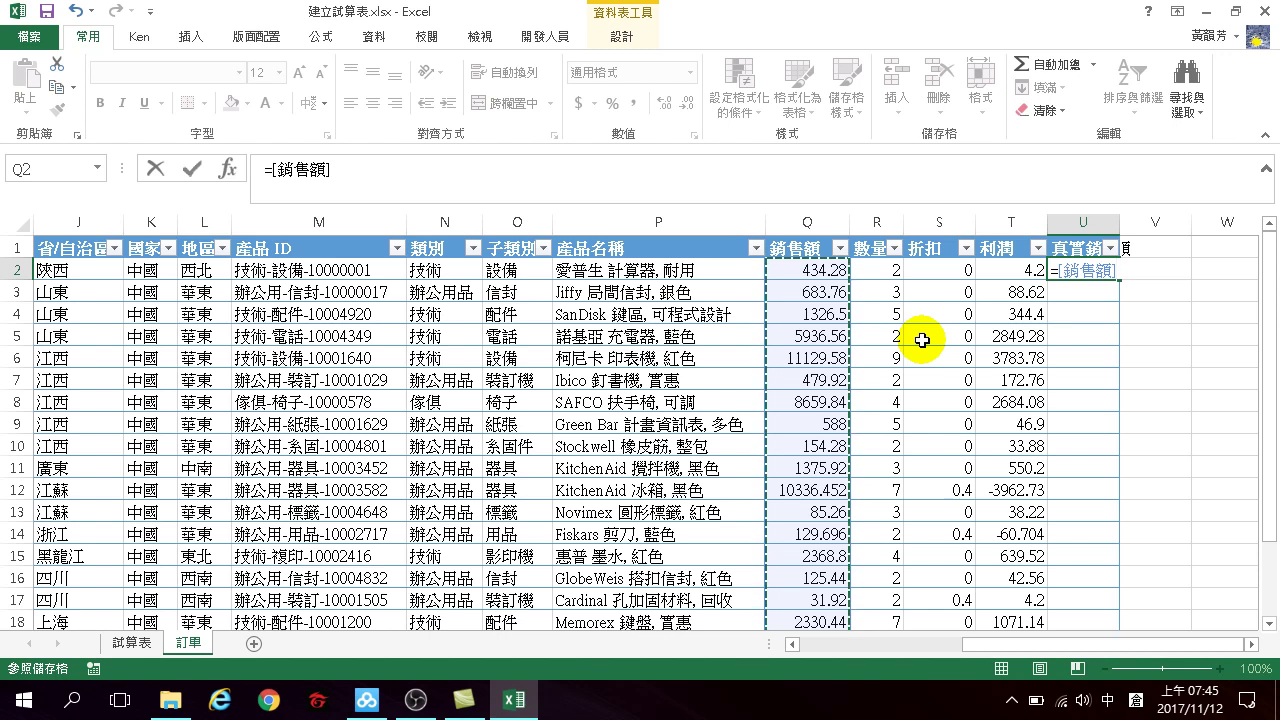
text(()
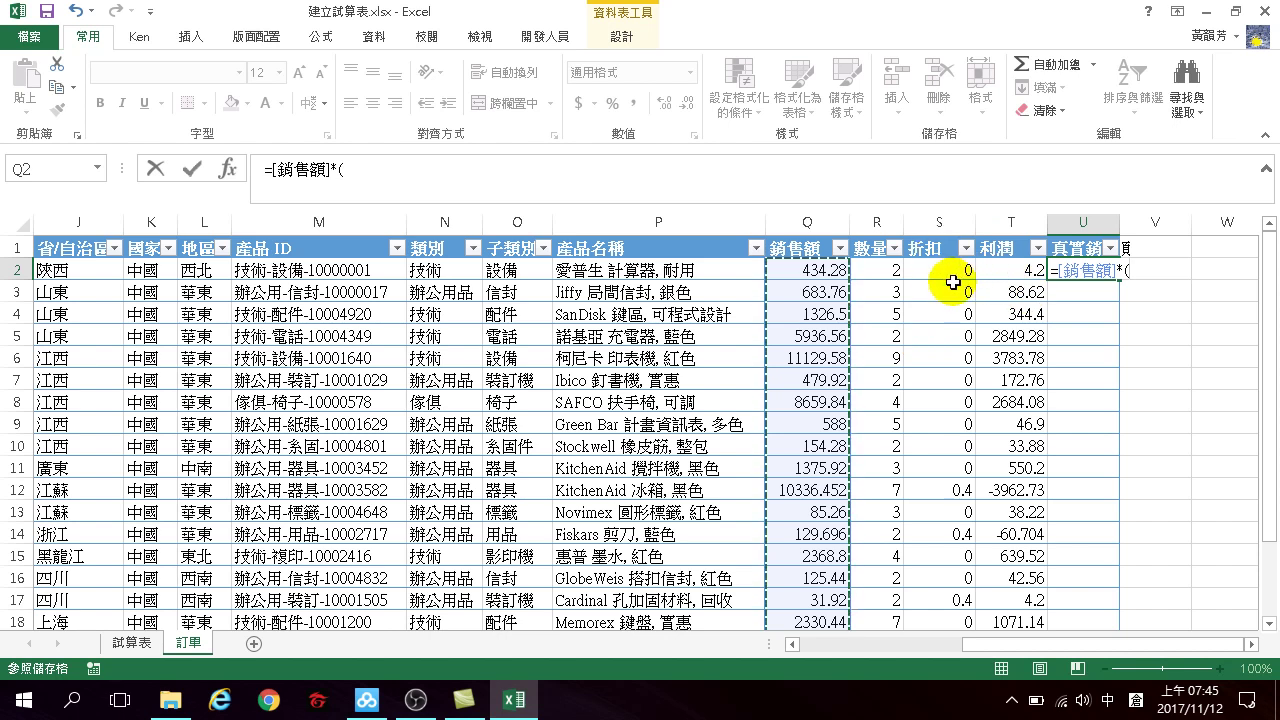
text(1-)
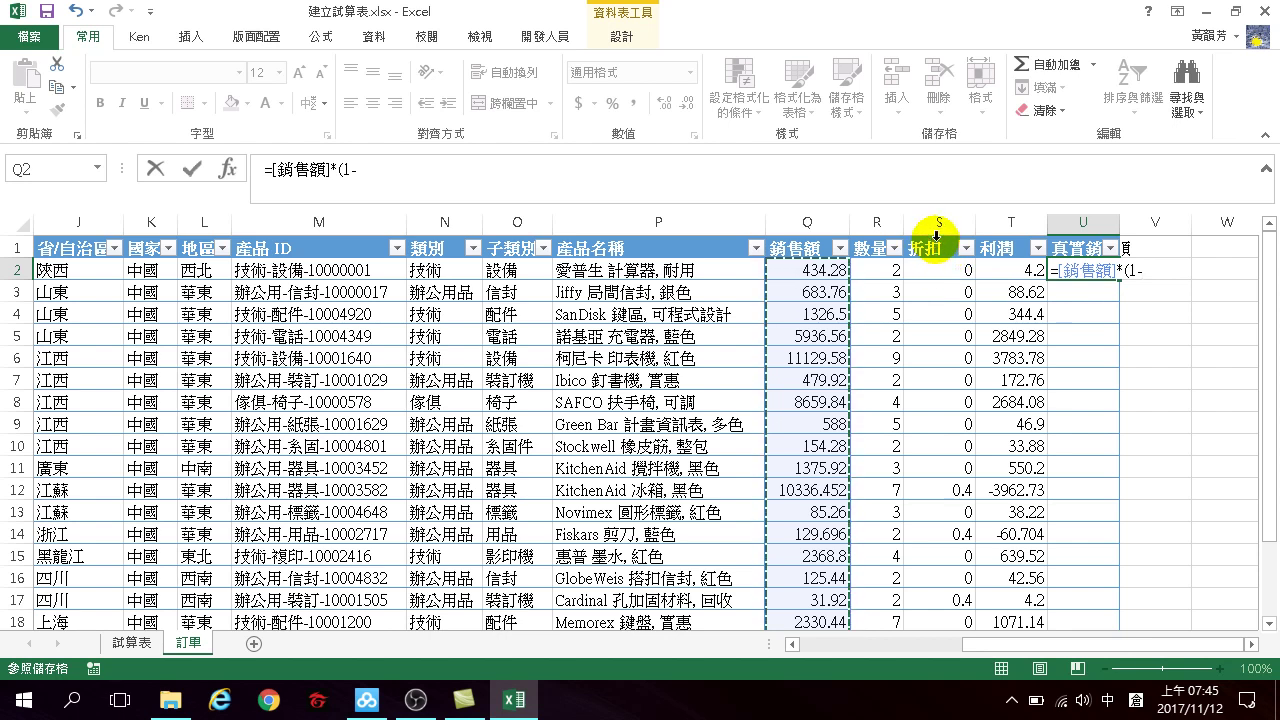
click(937, 236)
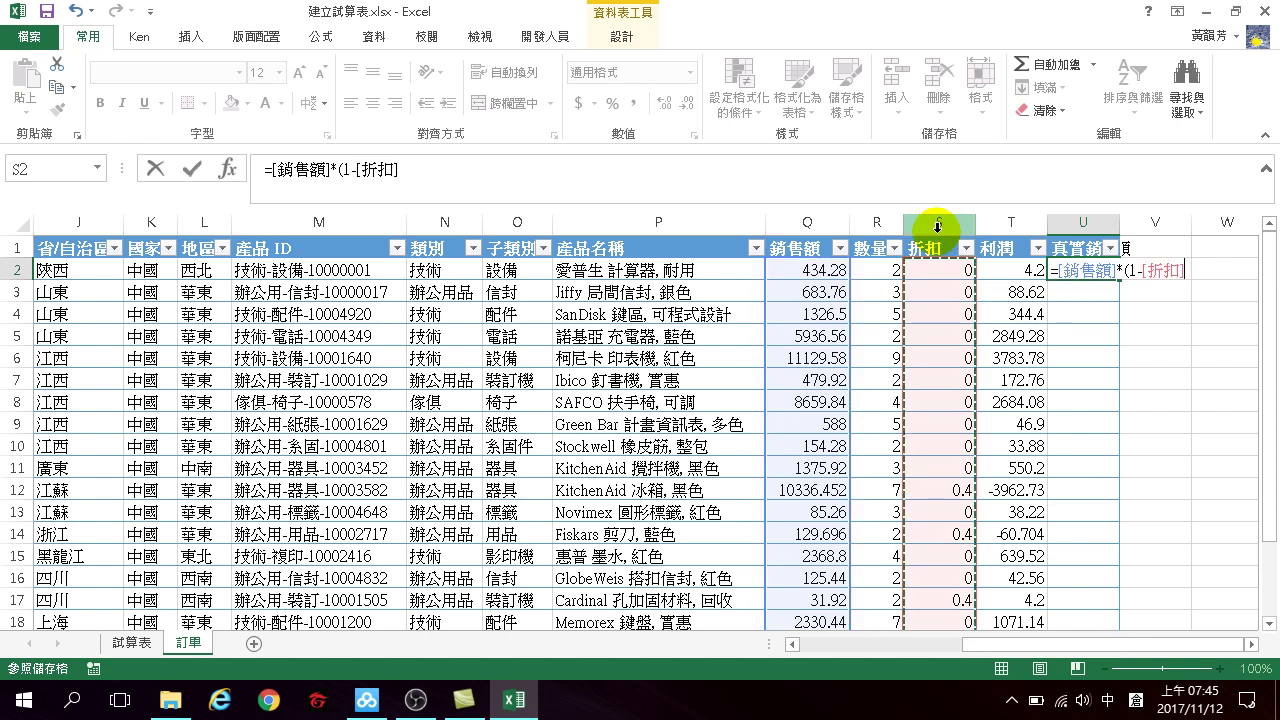
text())
key(Return)
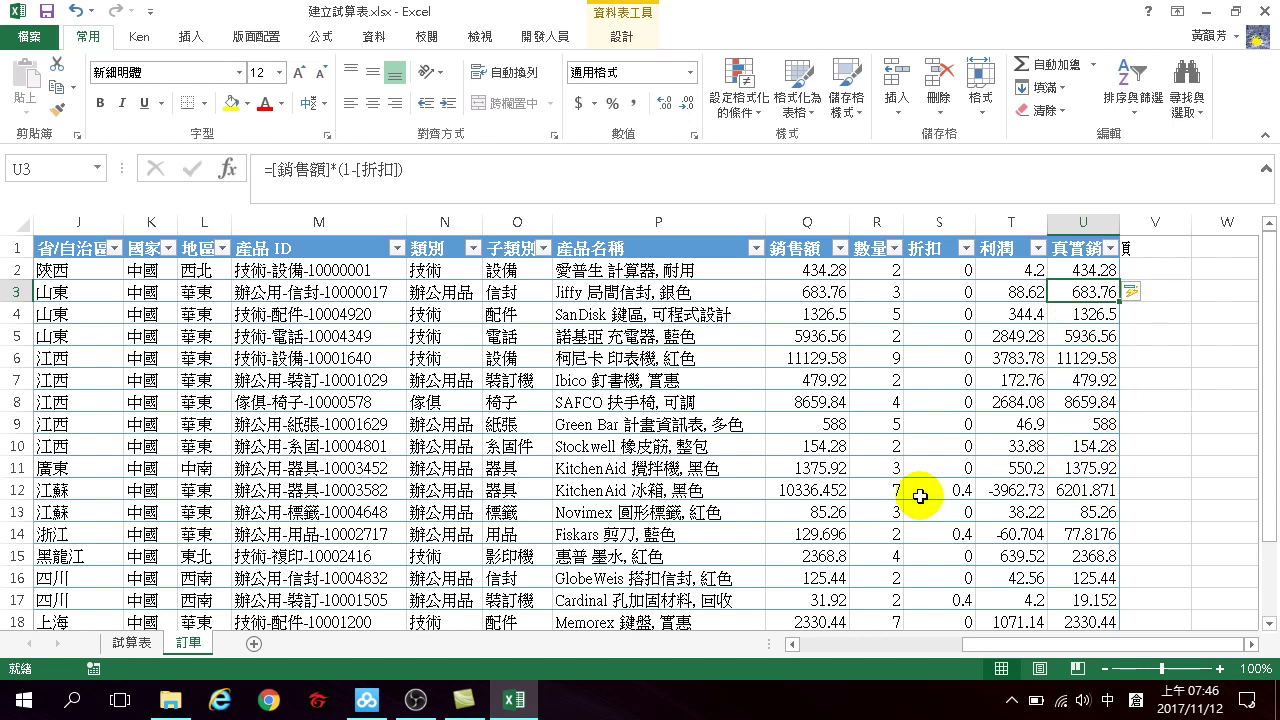
Verify the 真實銷售額 results, e.g. 19.152 in row 12, and the formula in U2
click(805, 490)
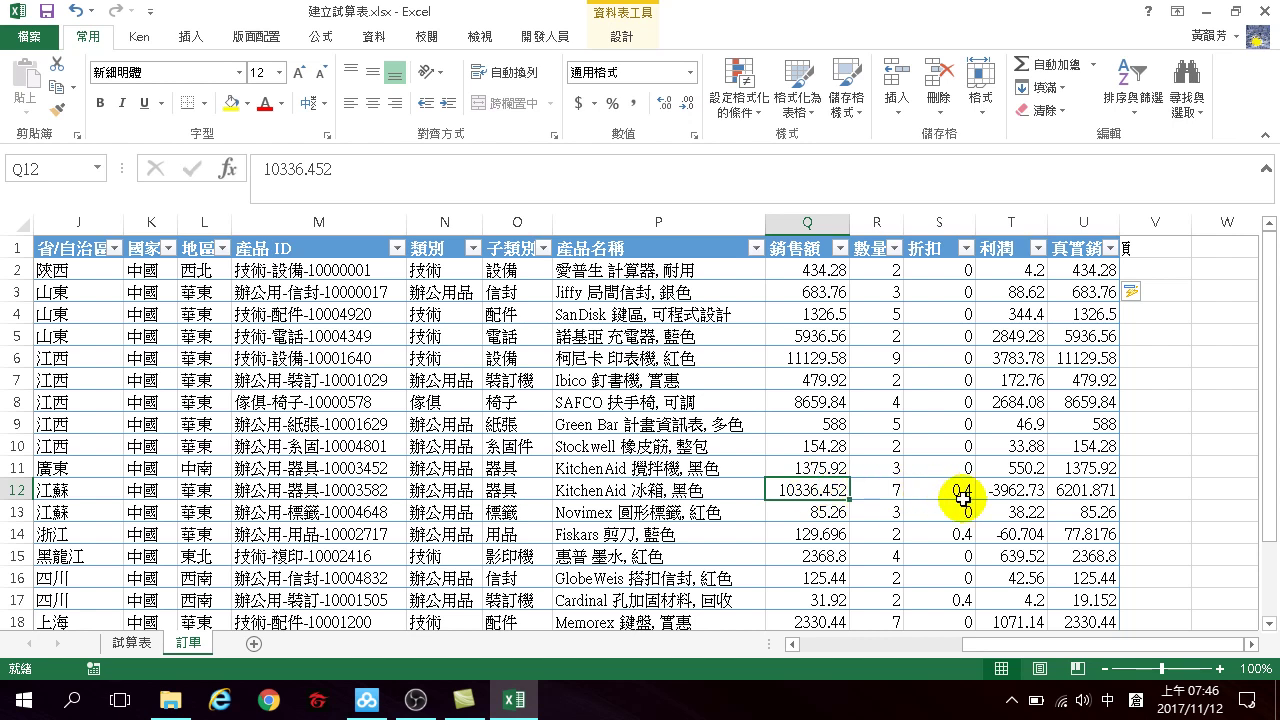
click(1092, 489)
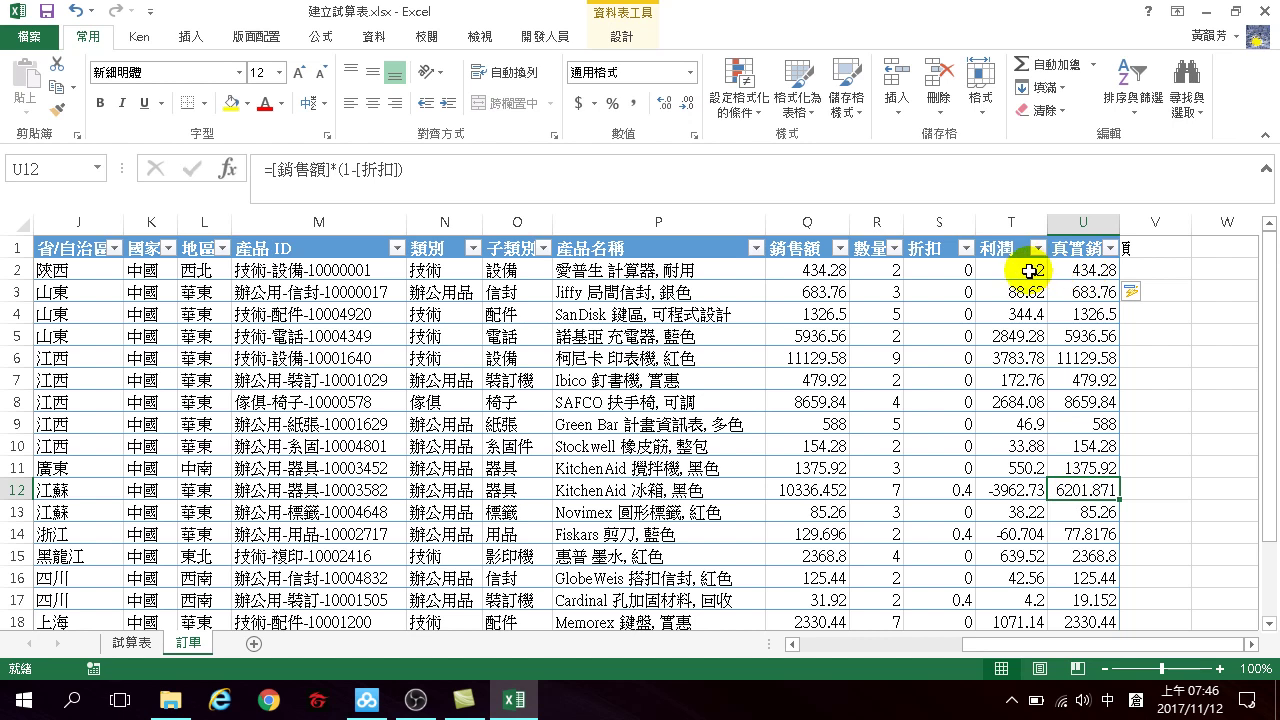
click(1082, 269)
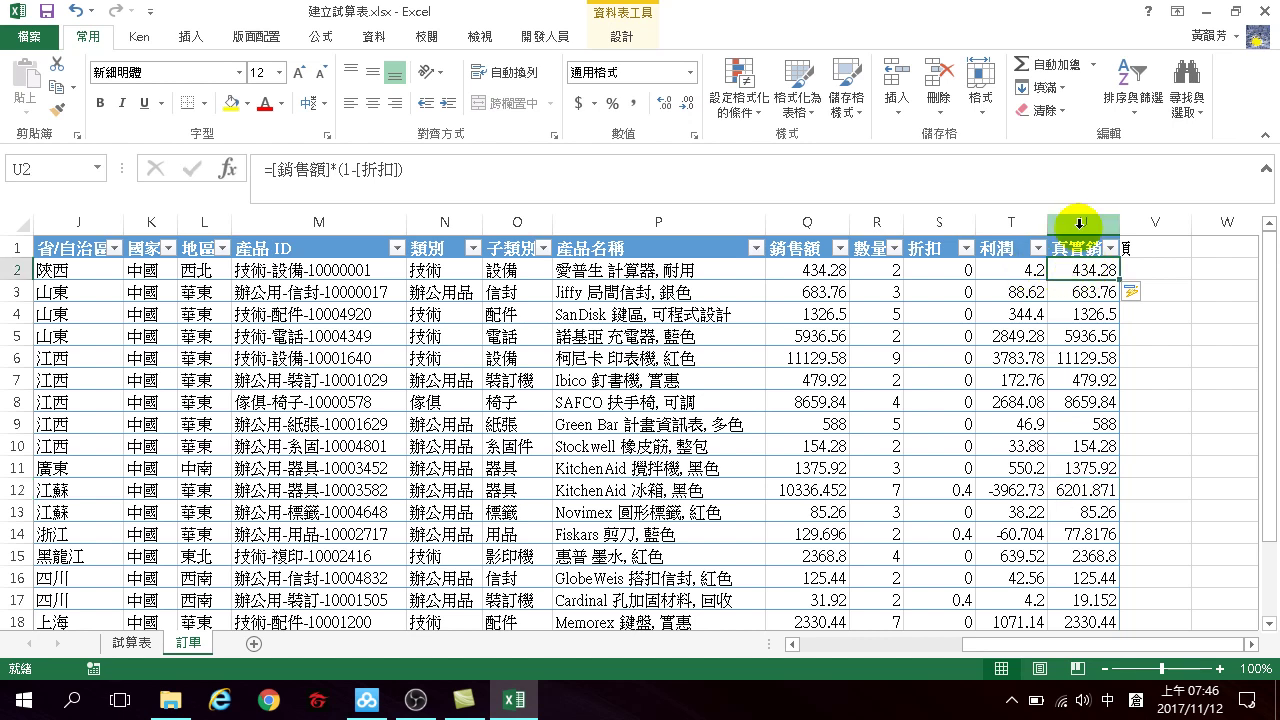
click(1080, 222)
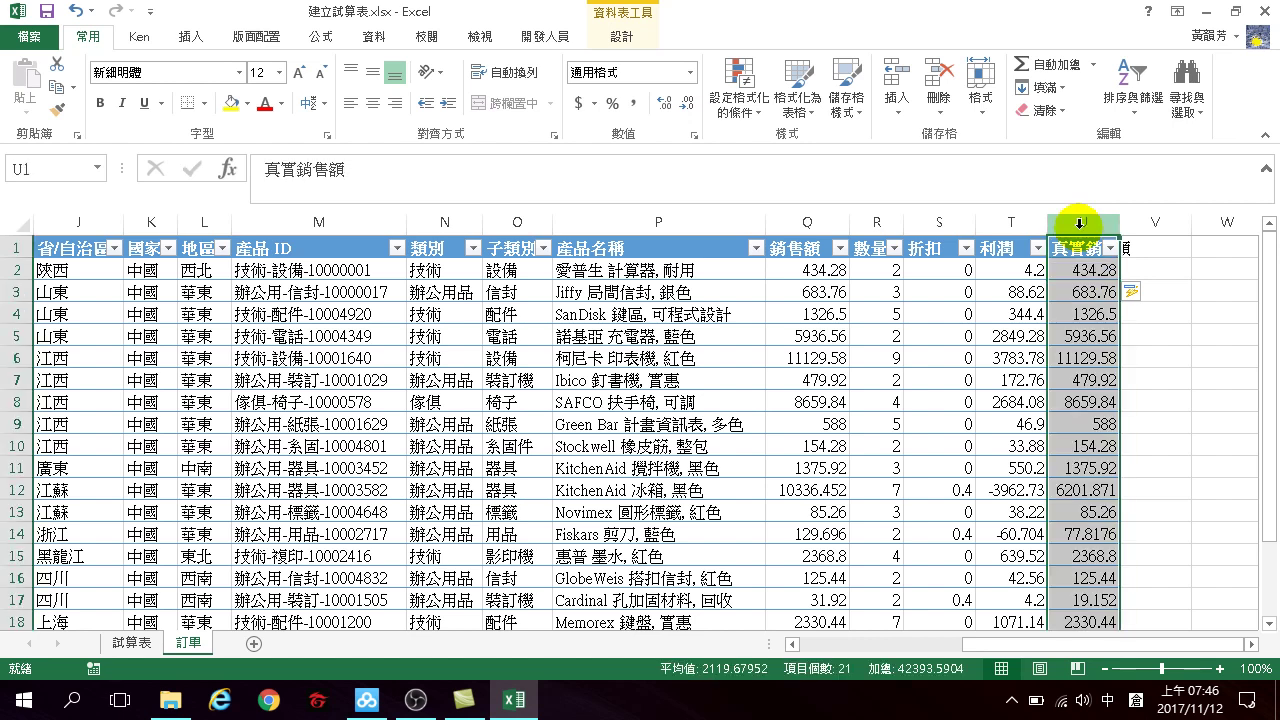
click(1078, 270)
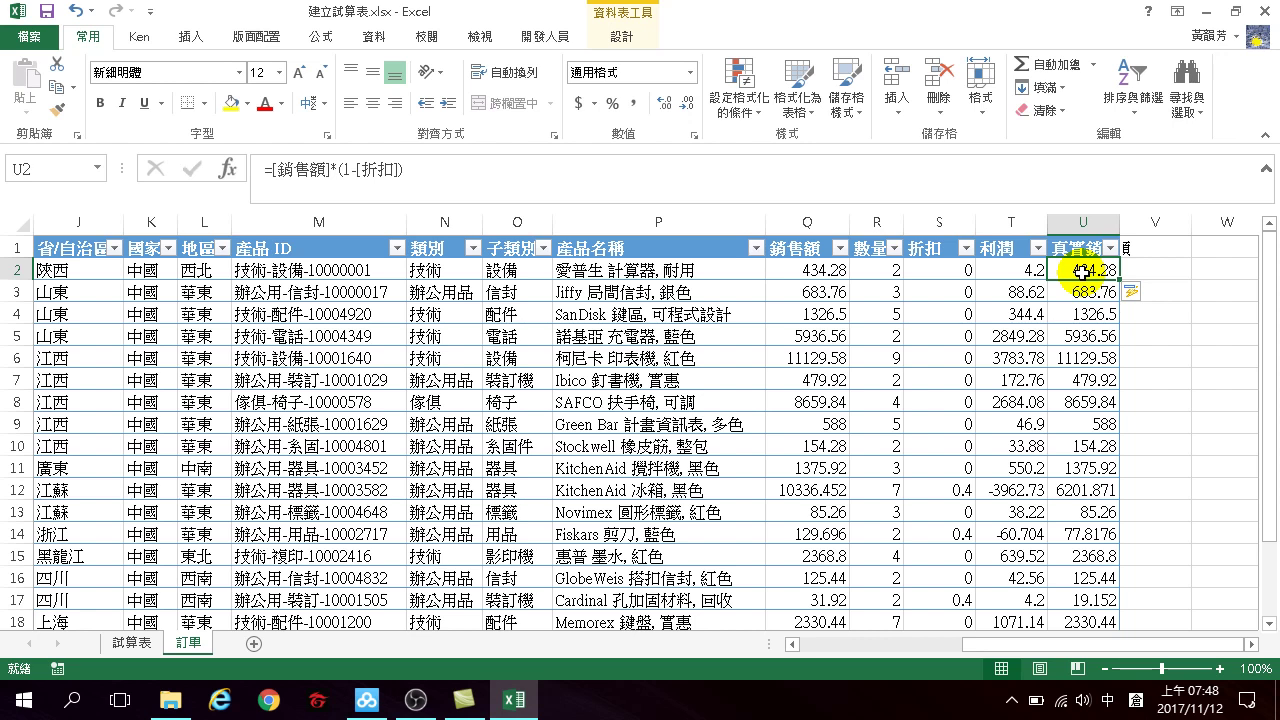
drag(1040, 645, 870, 647)
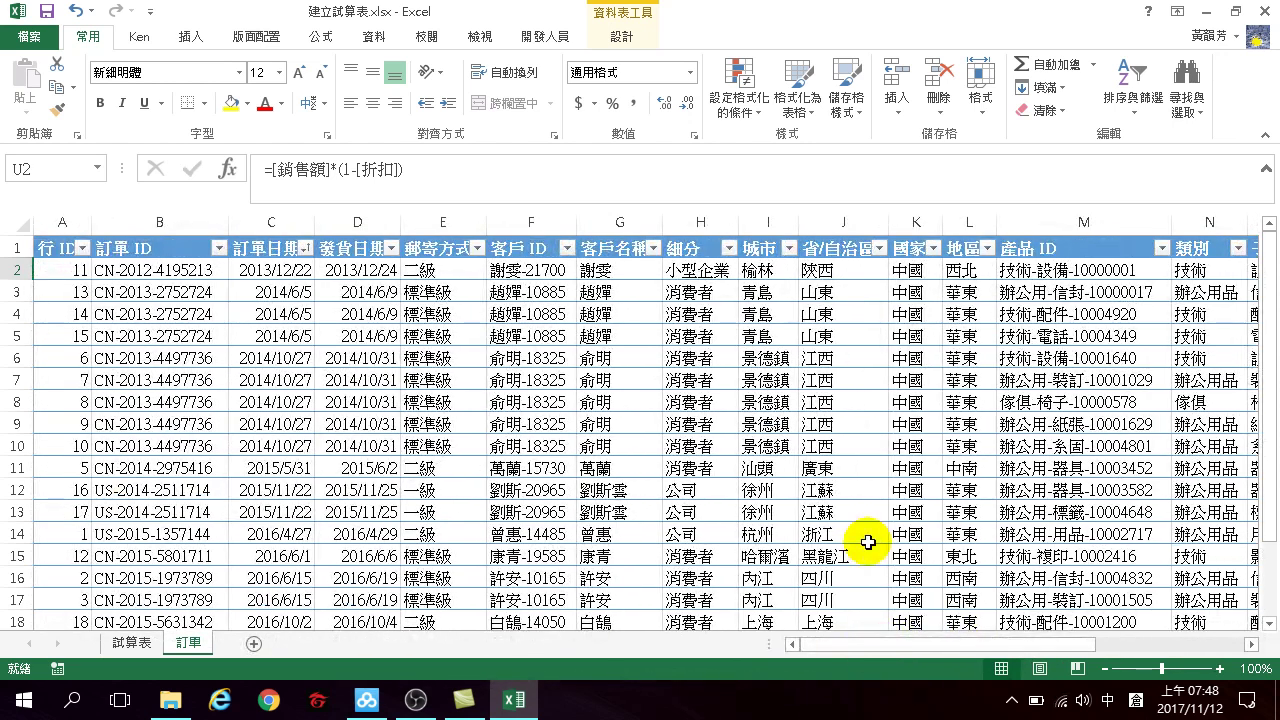